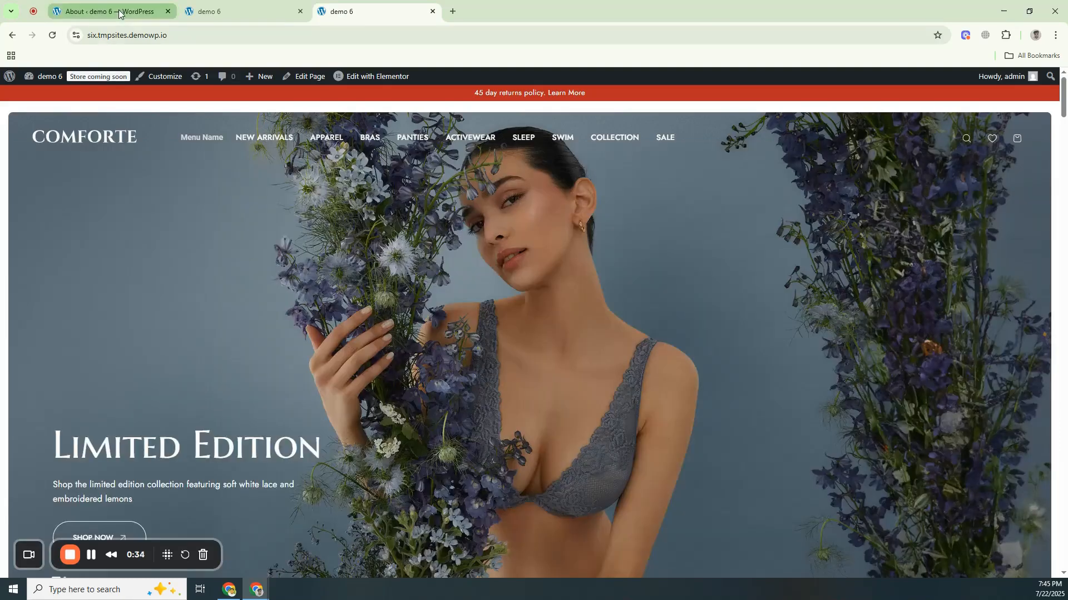
# Step: Return to the WordPress admin and open the CubeWP Theme Builder
pyautogui.click(119, 12)
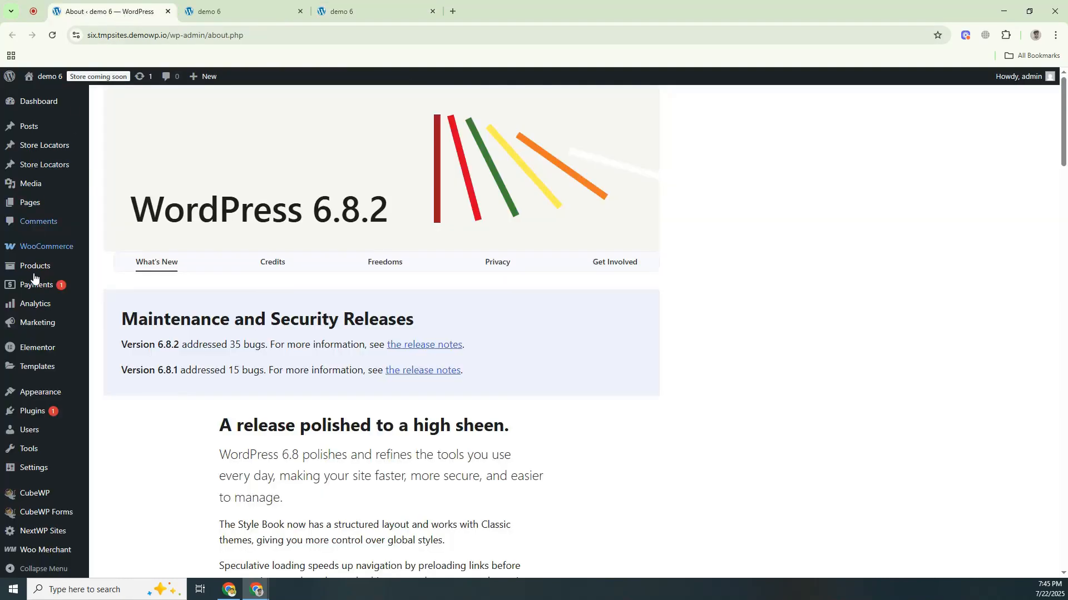
pyautogui.moveTo(41, 502)
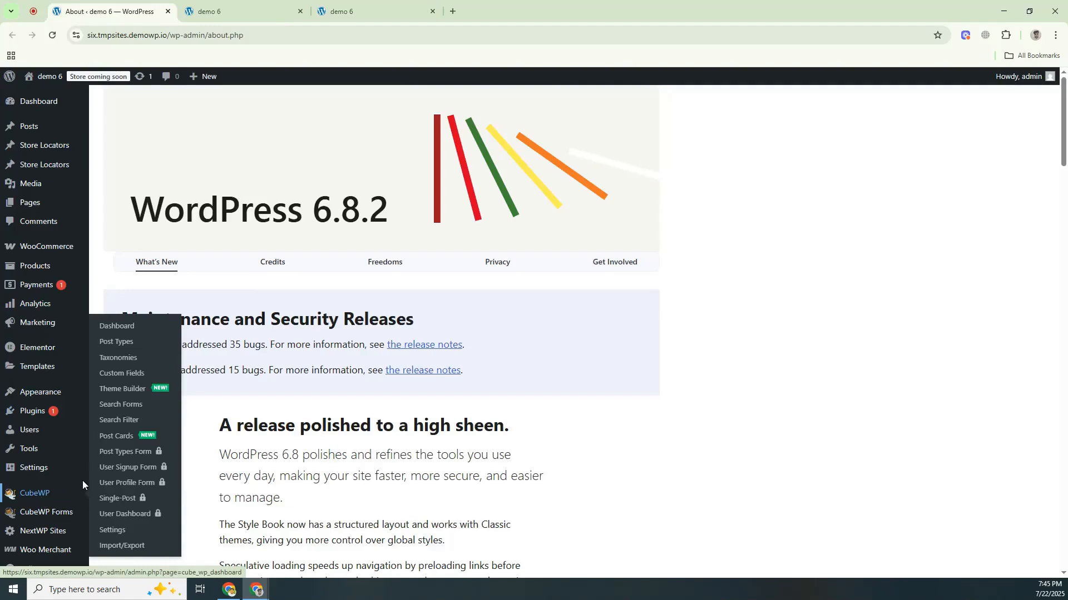
pyautogui.click(132, 392)
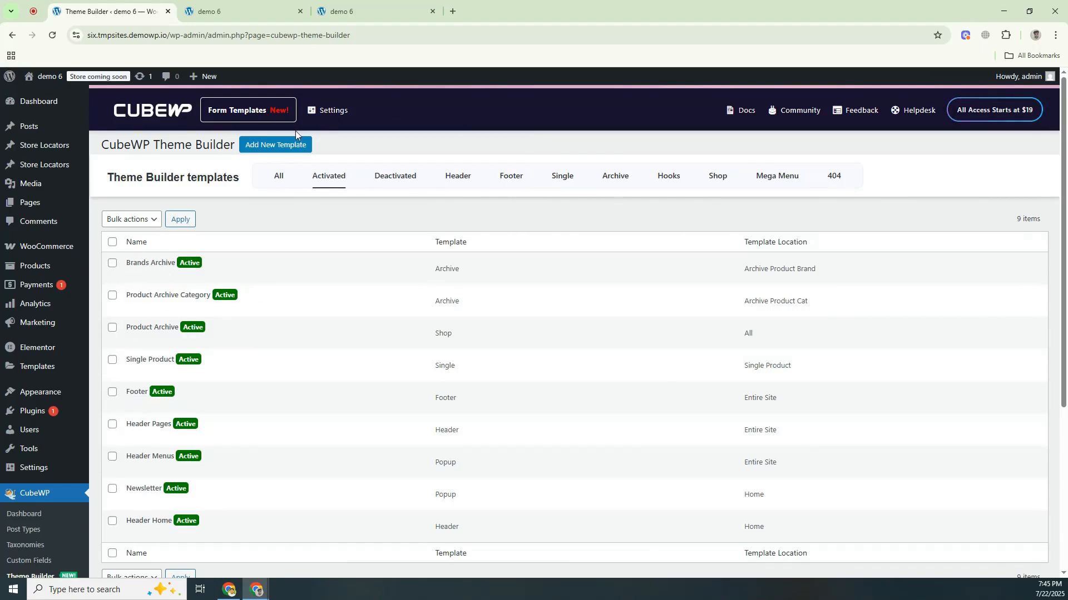
# Step: Create a Mega Menu template named "Mega new" displayed on all, saving it and opening it for editing
pyautogui.click(282, 145)
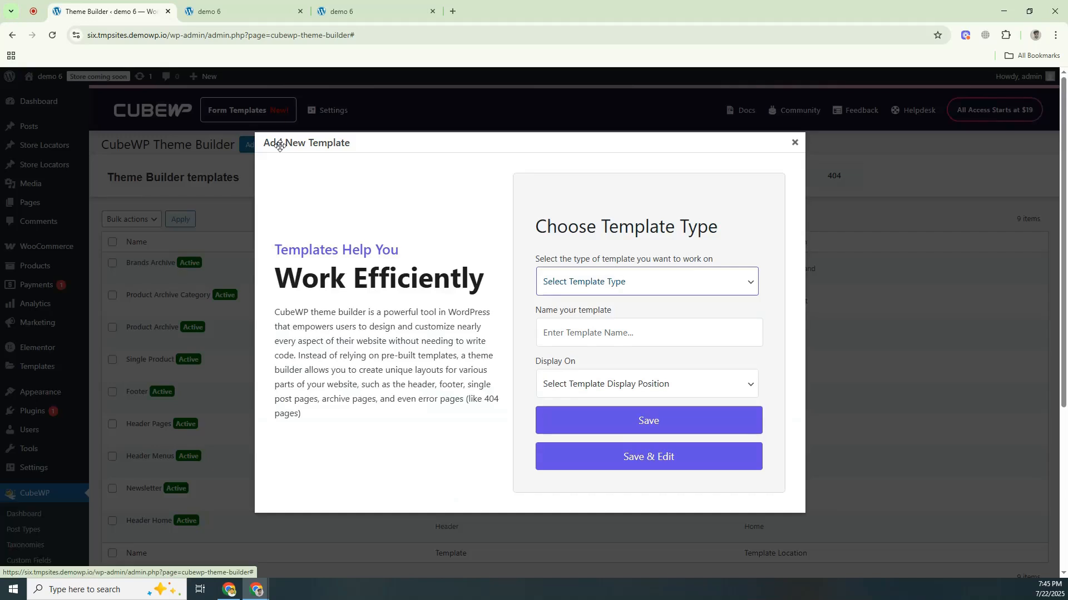
pyautogui.click(596, 285)
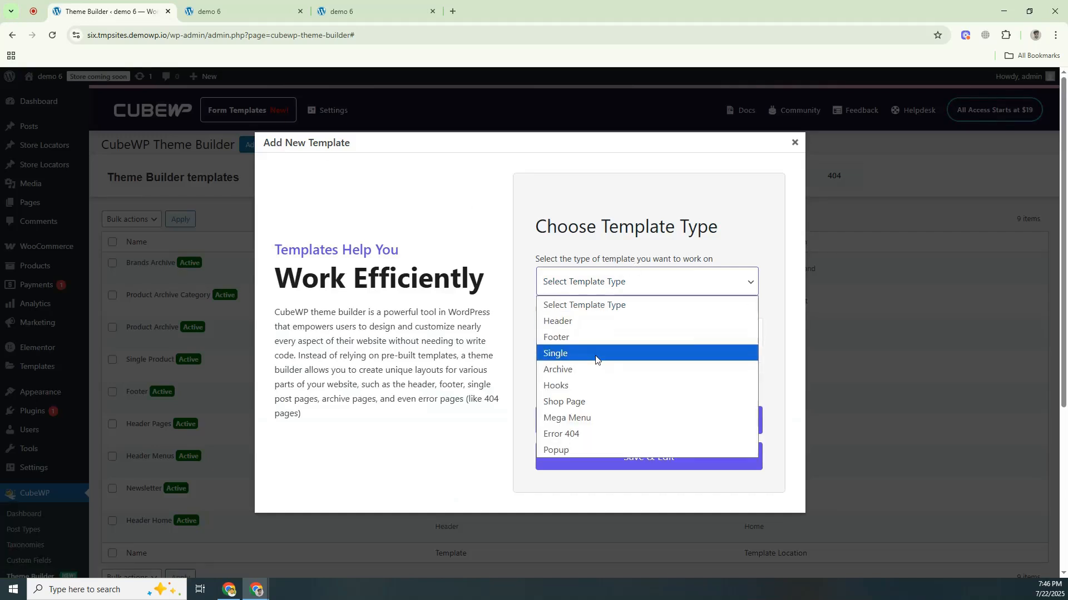
pyautogui.click(568, 418)
pyautogui.click(576, 336)
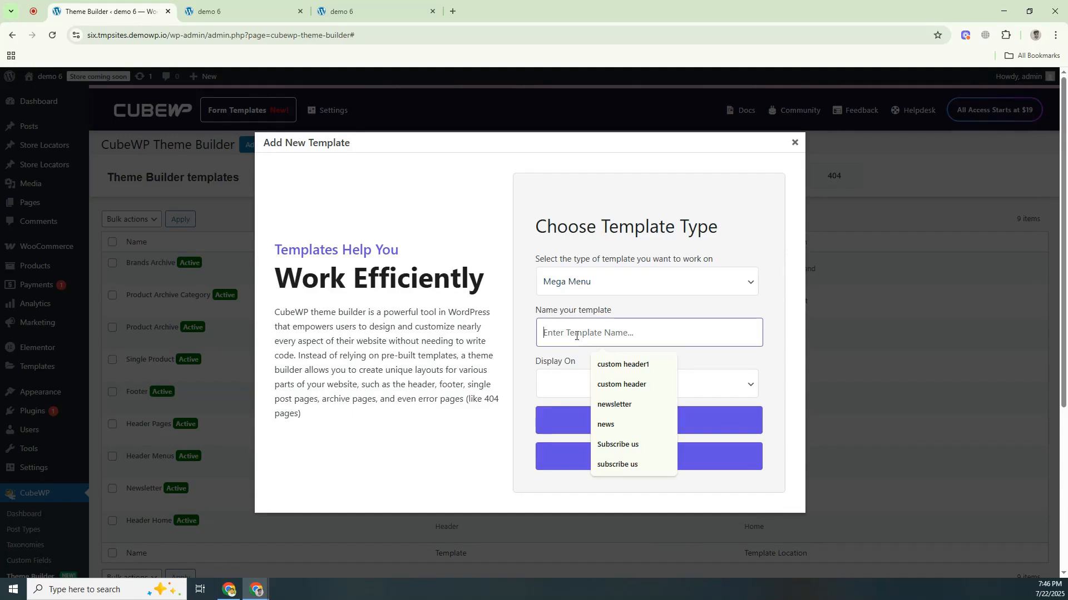
pyautogui.write('Mega')
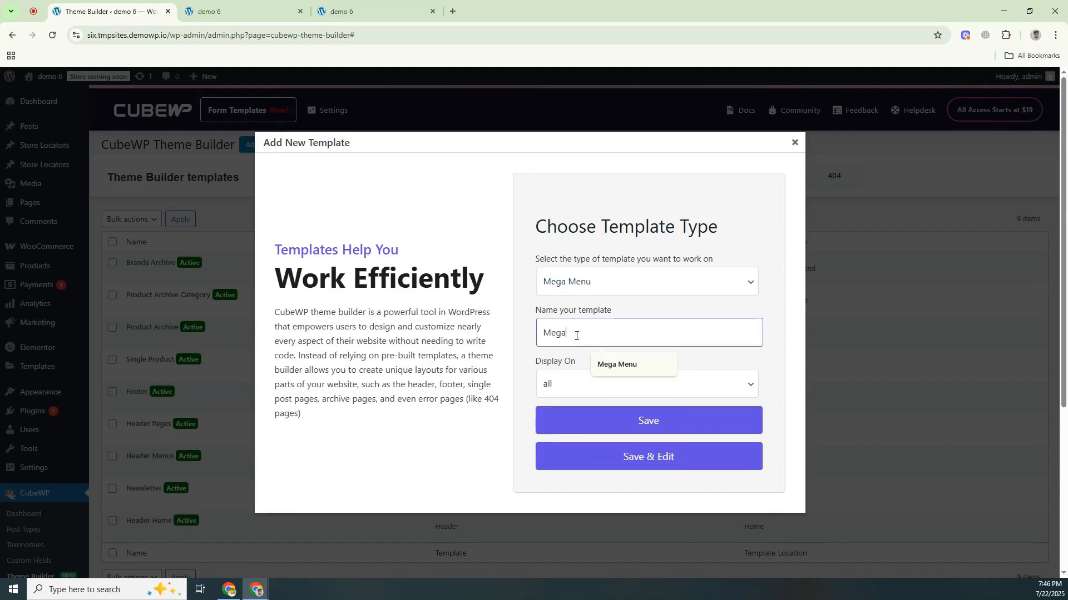
pyautogui.press('Down')
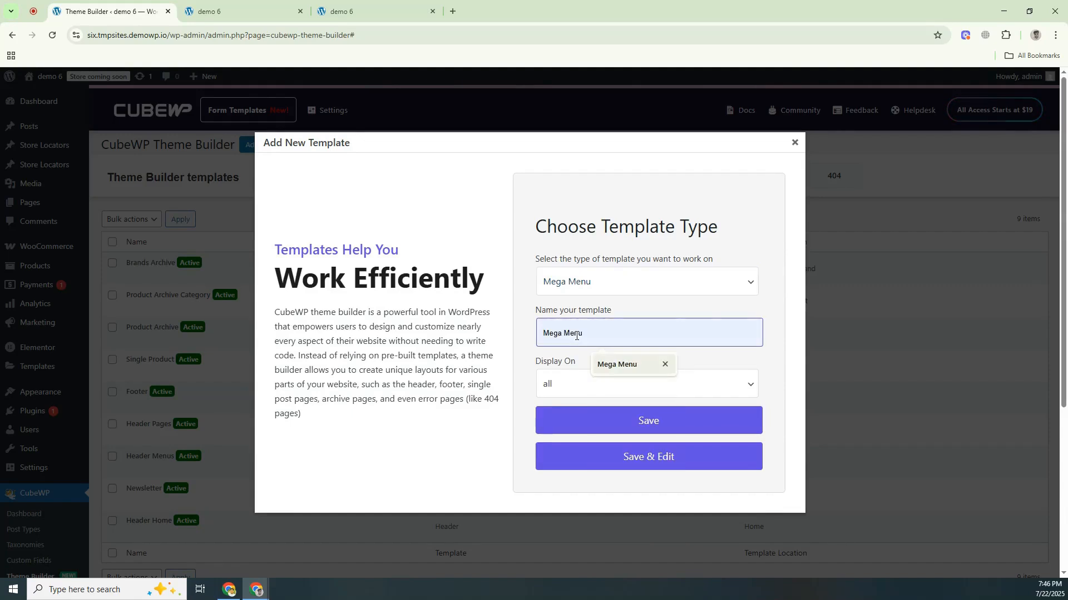
pyautogui.write('new')
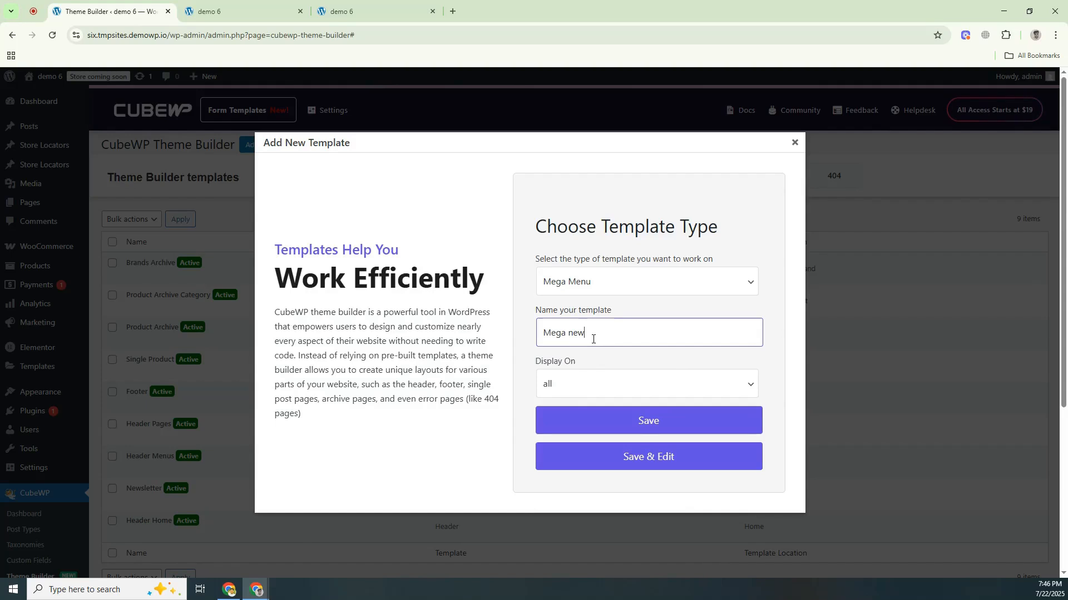
pyautogui.click(578, 385)
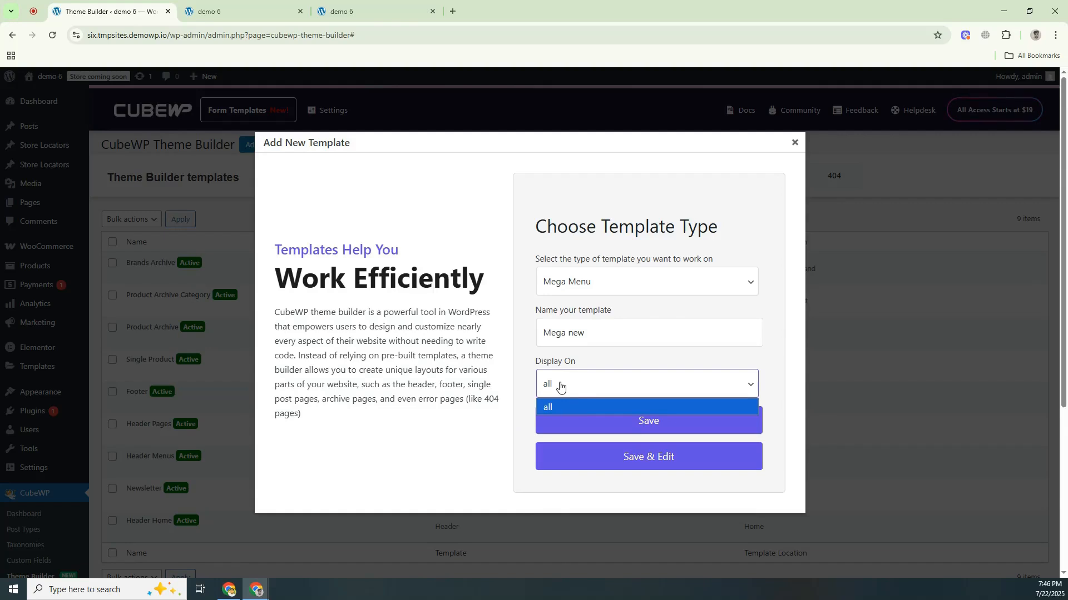
pyautogui.click(494, 435)
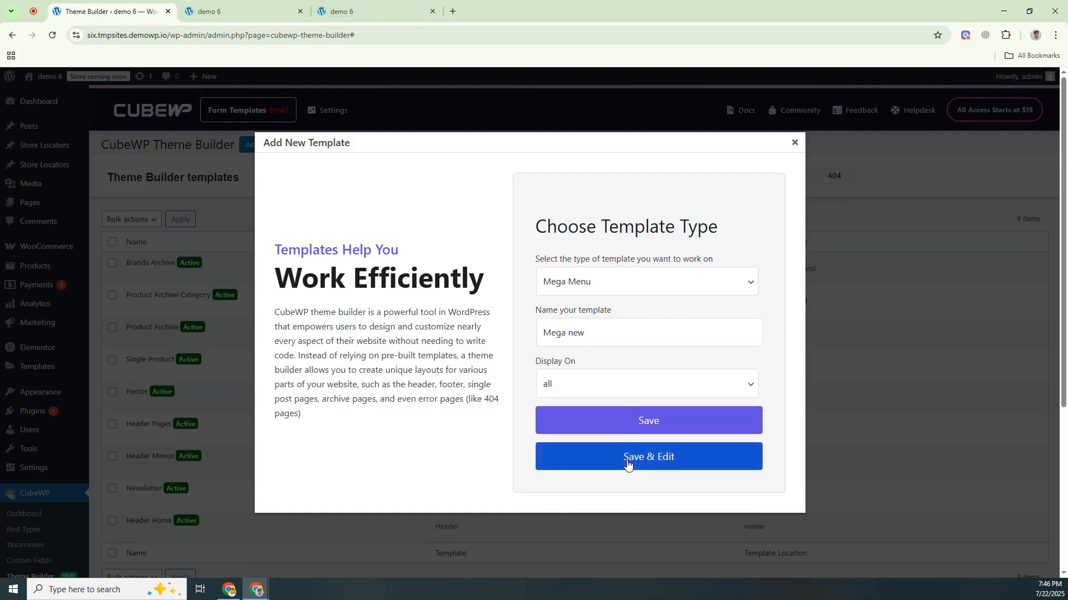
pyautogui.click(628, 462)
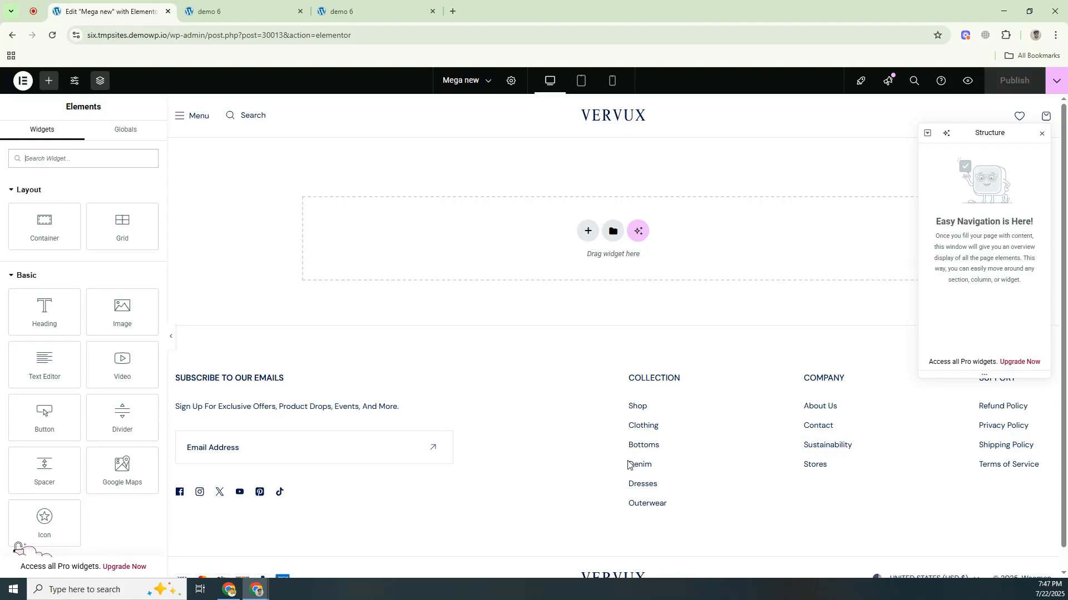
# Step: Add a container to the empty template and set its content width to Full Width
pyautogui.moveTo(44, 225); pyautogui.dragTo(425, 241)
pyautogui.click(97, 232)
pyautogui.click(97, 261)
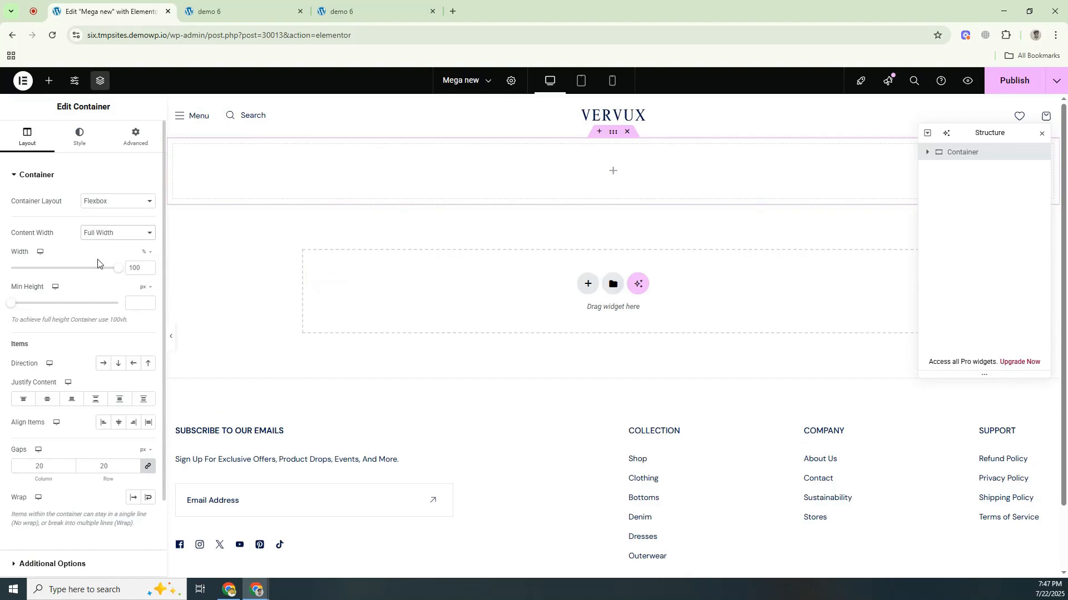
pyautogui.click(332, 17)
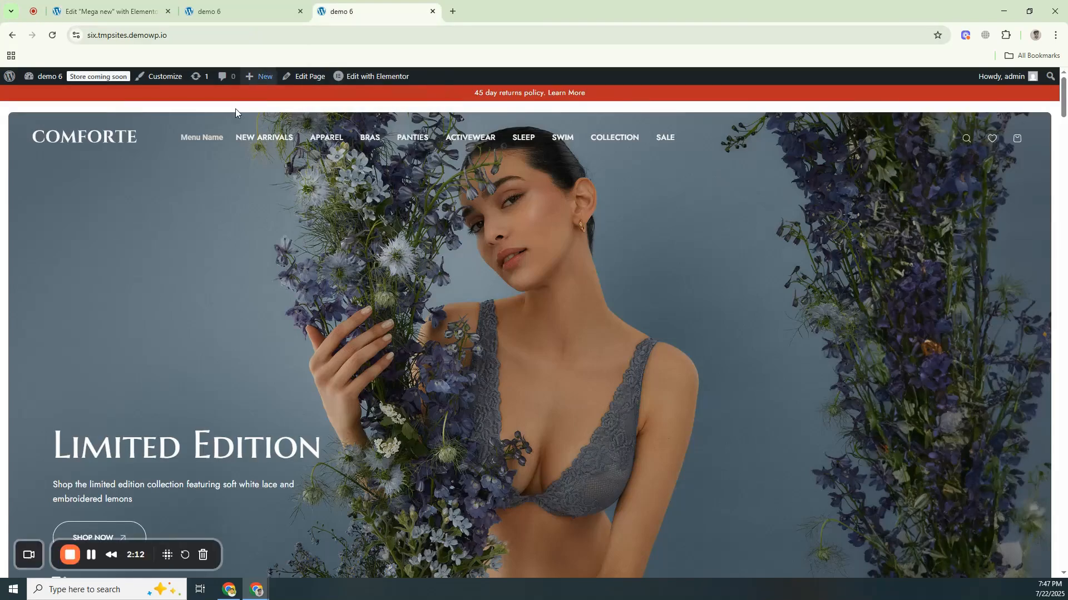
pyautogui.moveTo(211, 142)
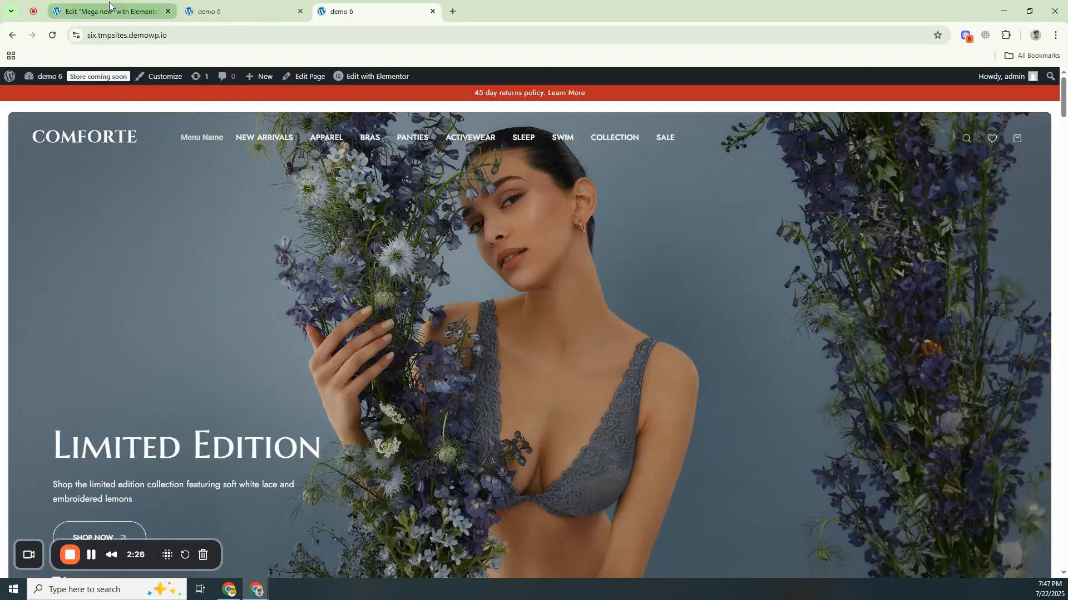
pyautogui.click(111, 10)
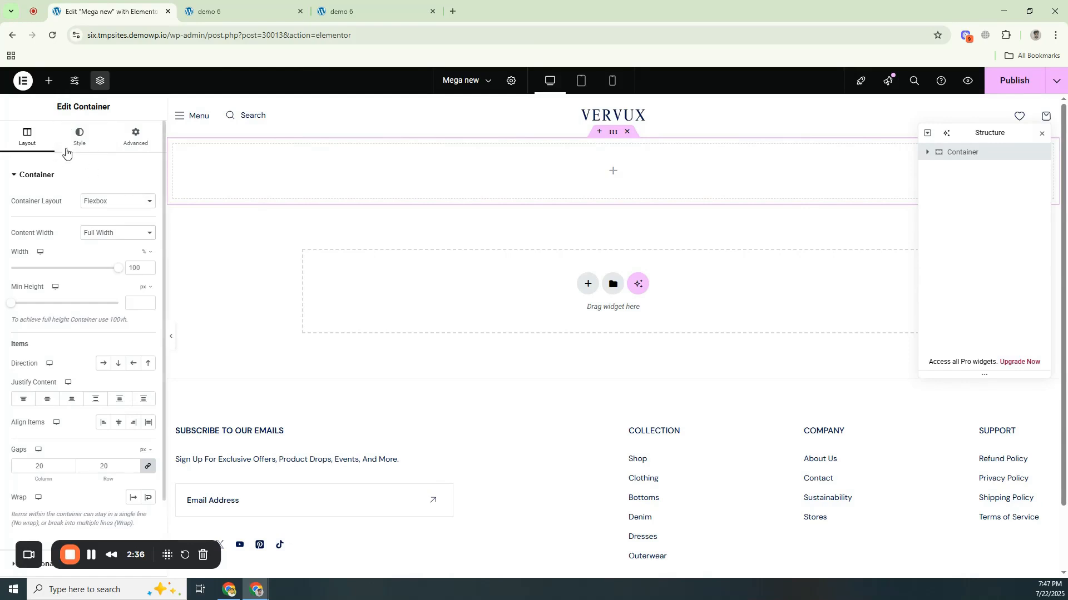
# Step: Nest a second container inside the first one and set its content width to Full Width
pyautogui.click(48, 83)
pyautogui.moveTo(45, 223); pyautogui.dragTo(253, 174)
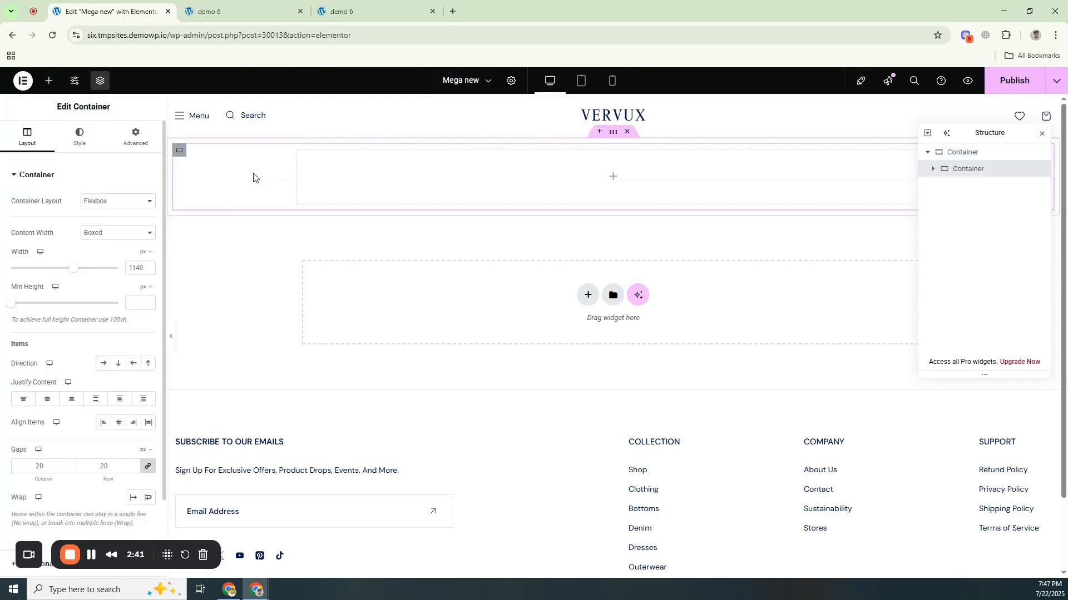
pyautogui.click(133, 236)
pyautogui.click(119, 259)
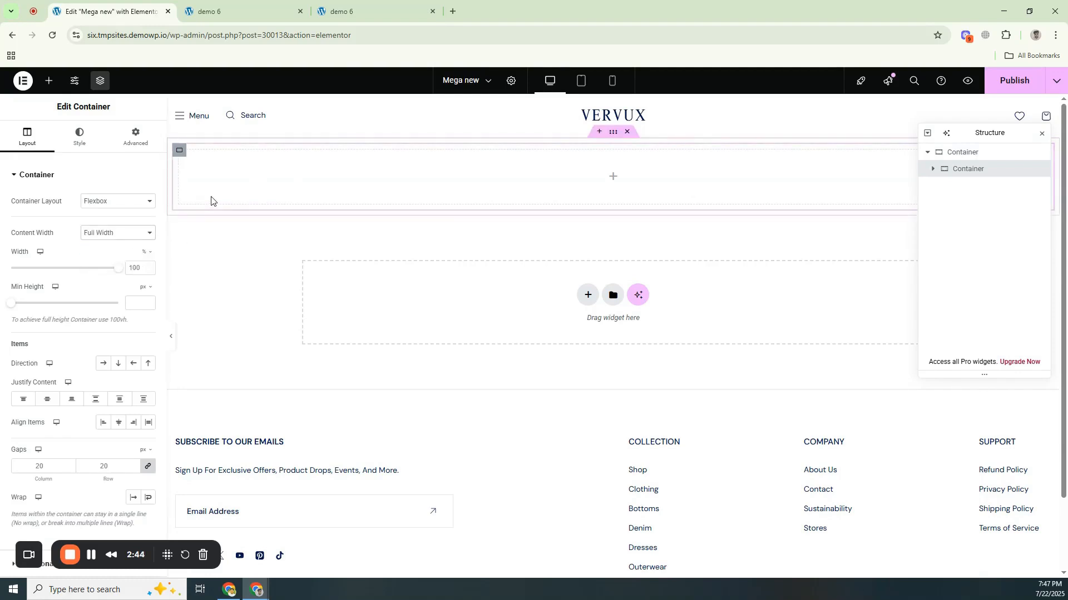
# Step: Duplicate the nested container until the outer container holds five of them
pyautogui.rightClick(222, 171)
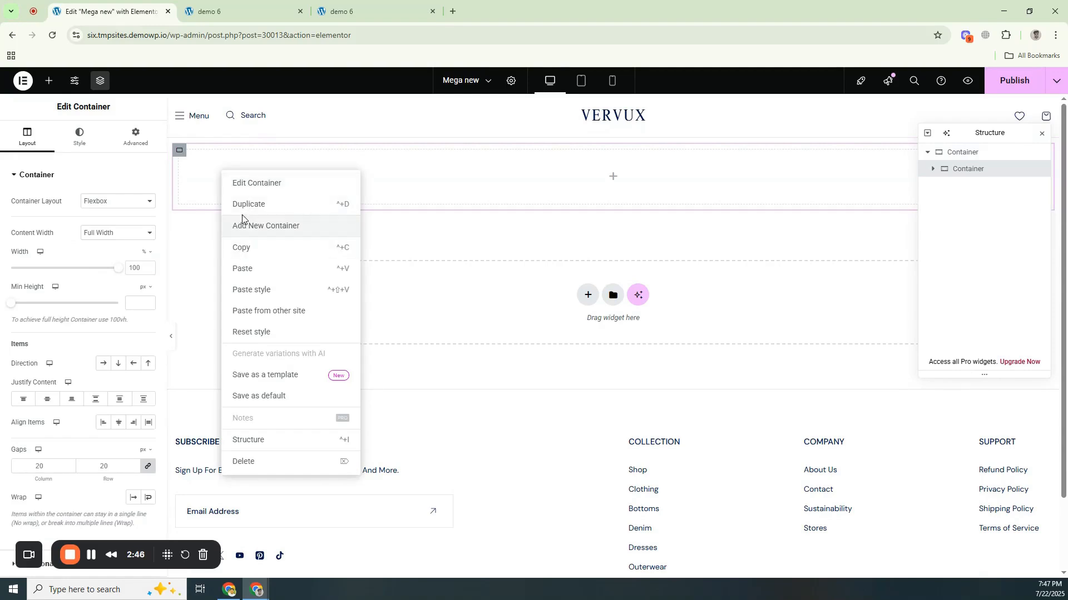
pyautogui.click(227, 202)
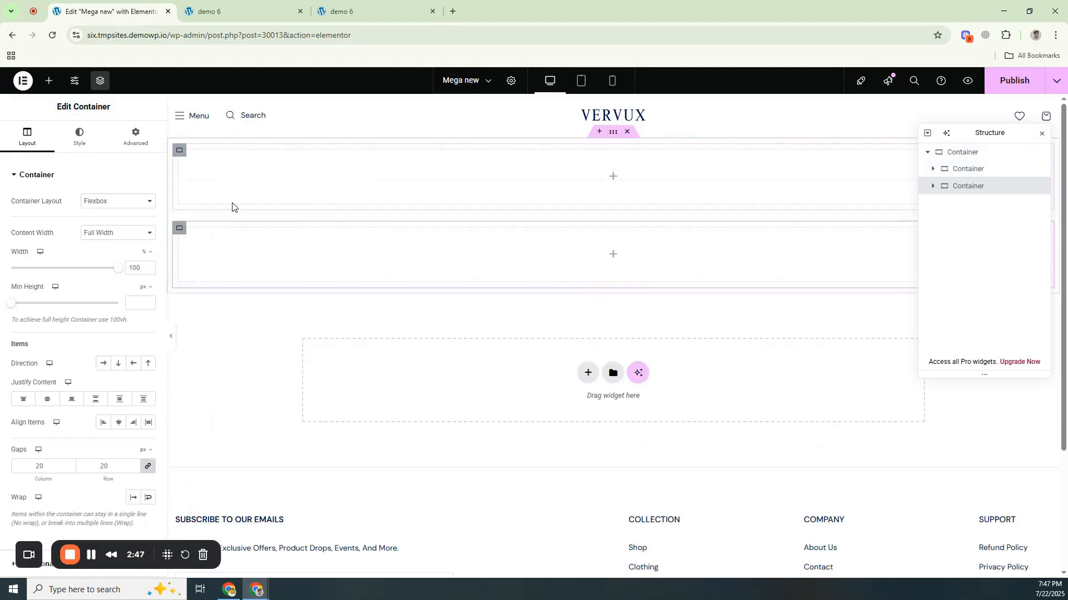
pyautogui.rightClick(224, 197)
pyautogui.click(246, 232)
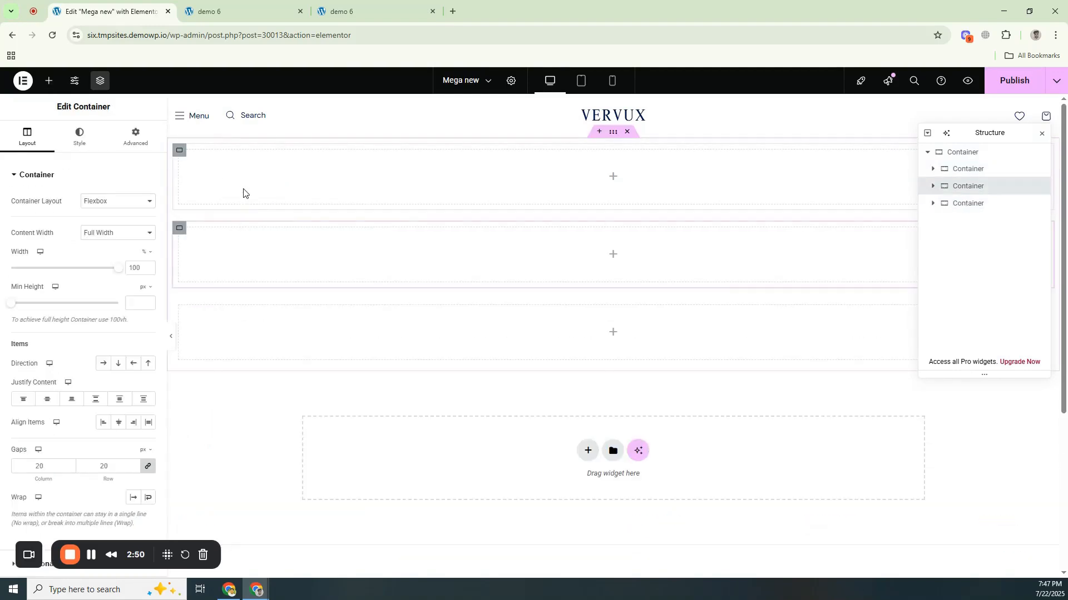
pyautogui.rightClick(241, 183)
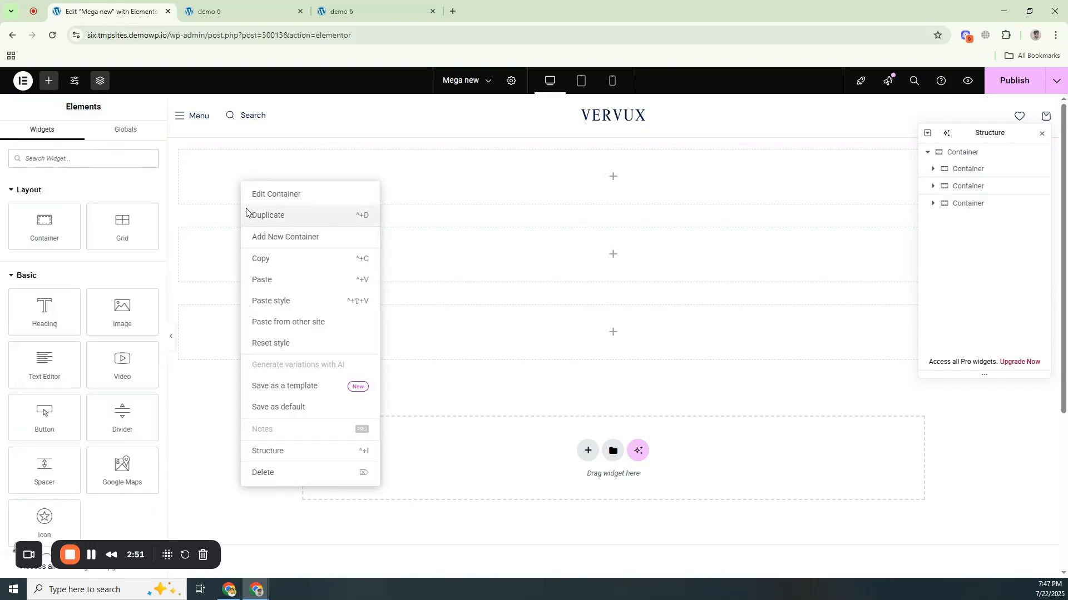
pyautogui.click(246, 215)
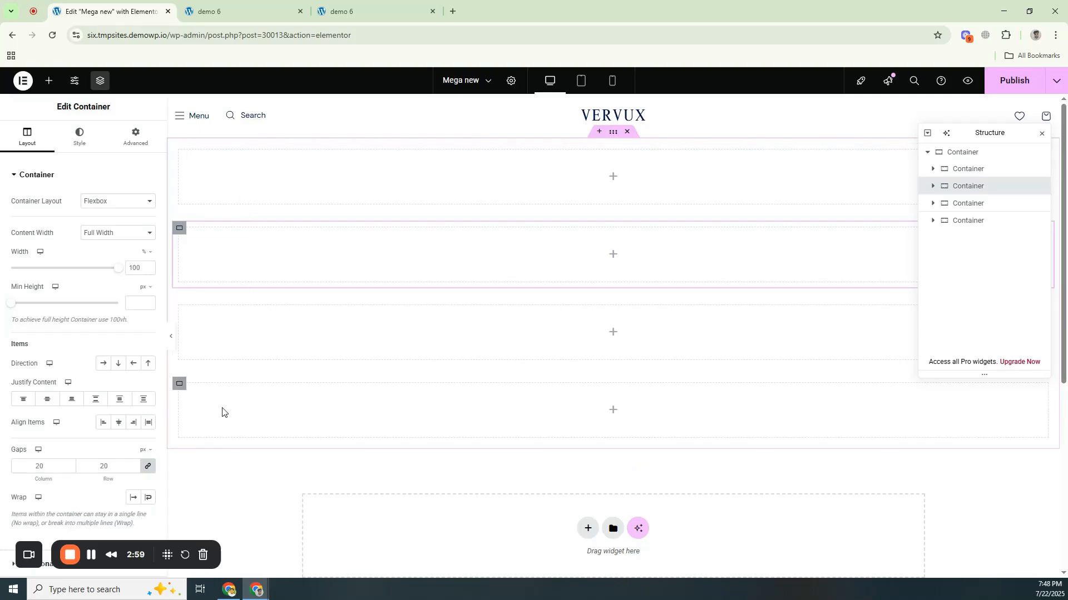
pyautogui.rightClick(256, 187)
pyautogui.click(273, 210)
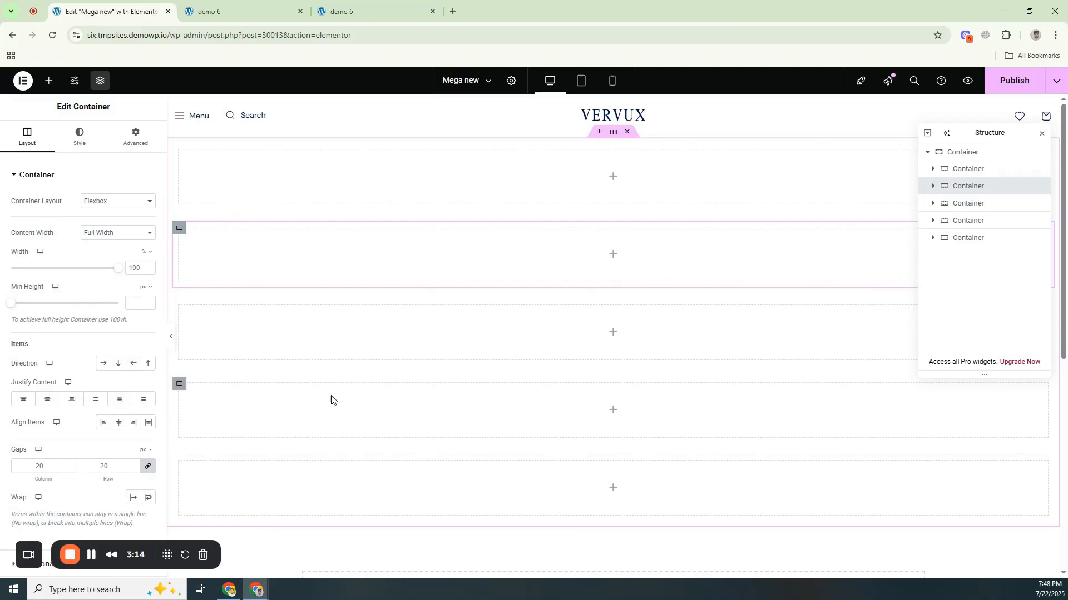
# Step: Set the outer container's direction to a horizontal row and move the Structure window clear of the fifth column
pyautogui.click(966, 154)
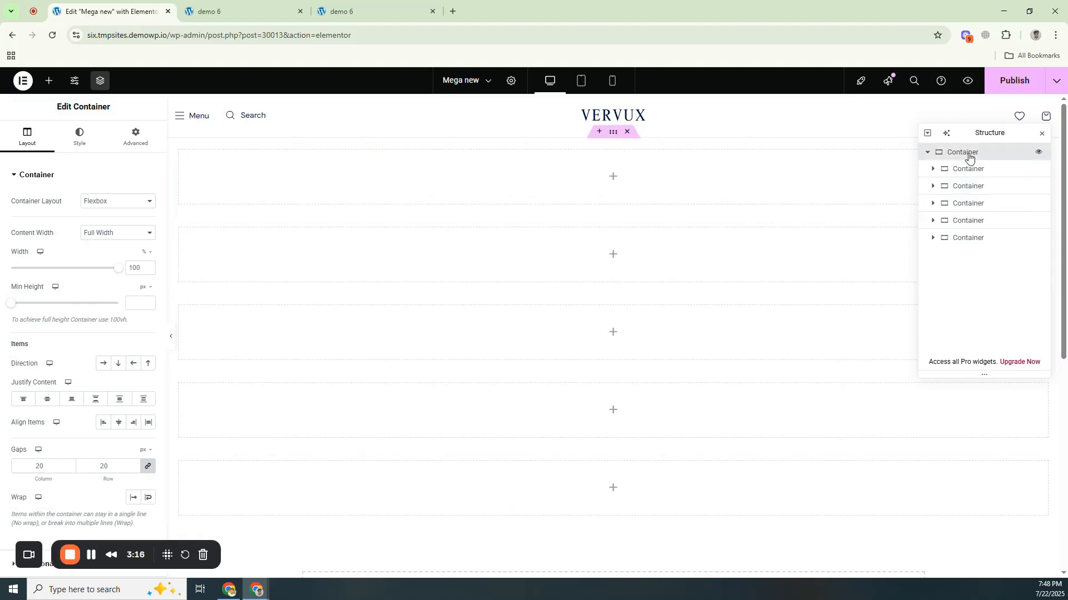
pyautogui.click(103, 364)
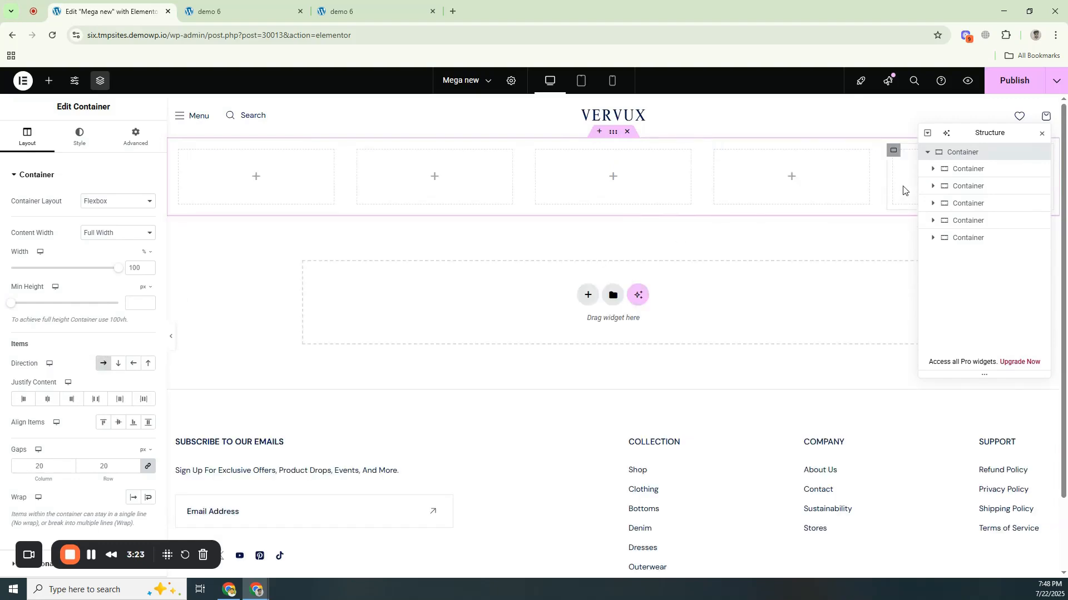
pyautogui.moveTo(971, 160); pyautogui.dragTo(956, 271)
pyautogui.moveTo(999, 134); pyautogui.dragTo(995, 263)
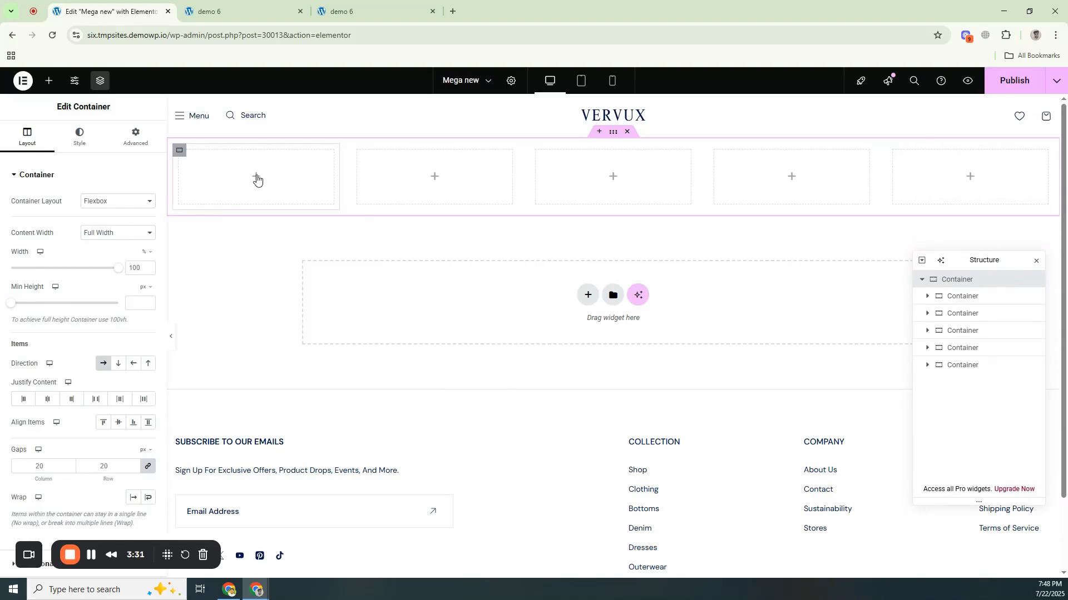
# Step: Add a Heading widget to the first column and set its title to "Pants"
pyautogui.click(49, 80)
pyautogui.moveTo(35, 308); pyautogui.dragTo(251, 162)
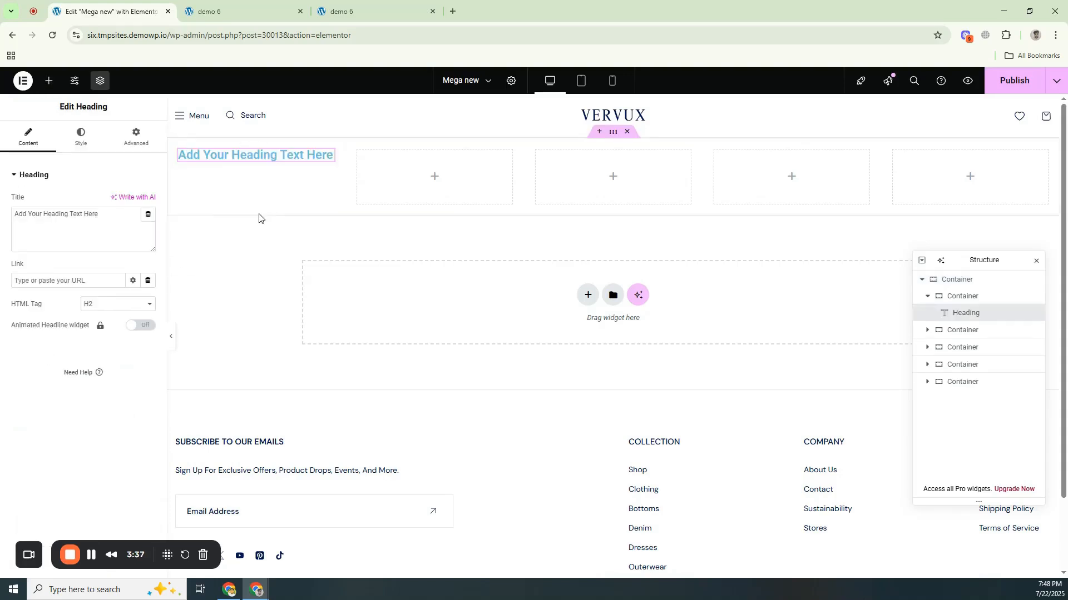
pyautogui.tripleClick(85, 215)
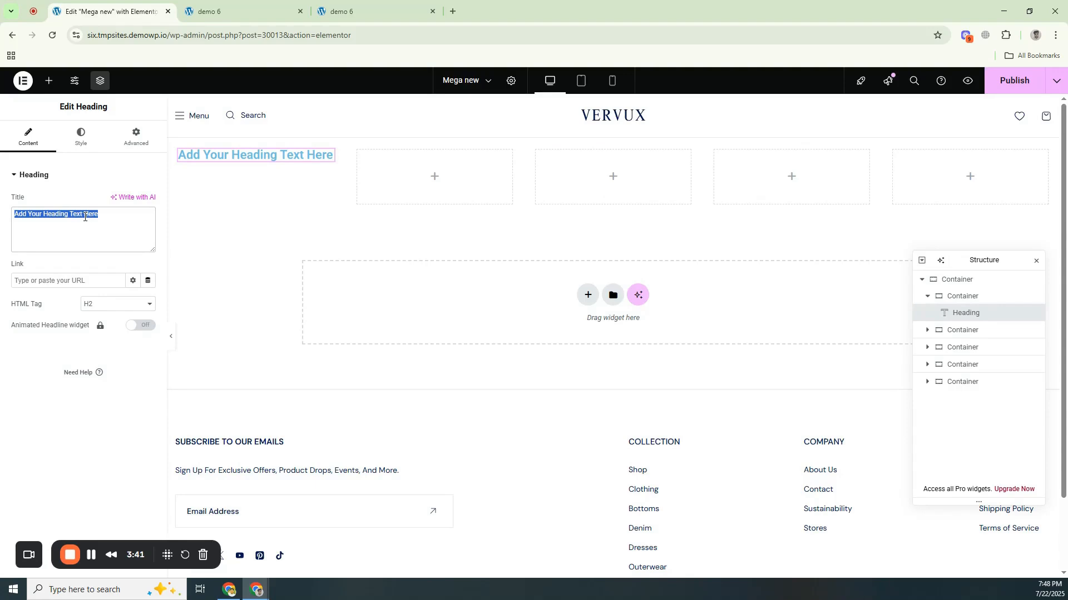
pyautogui.write('Pants')
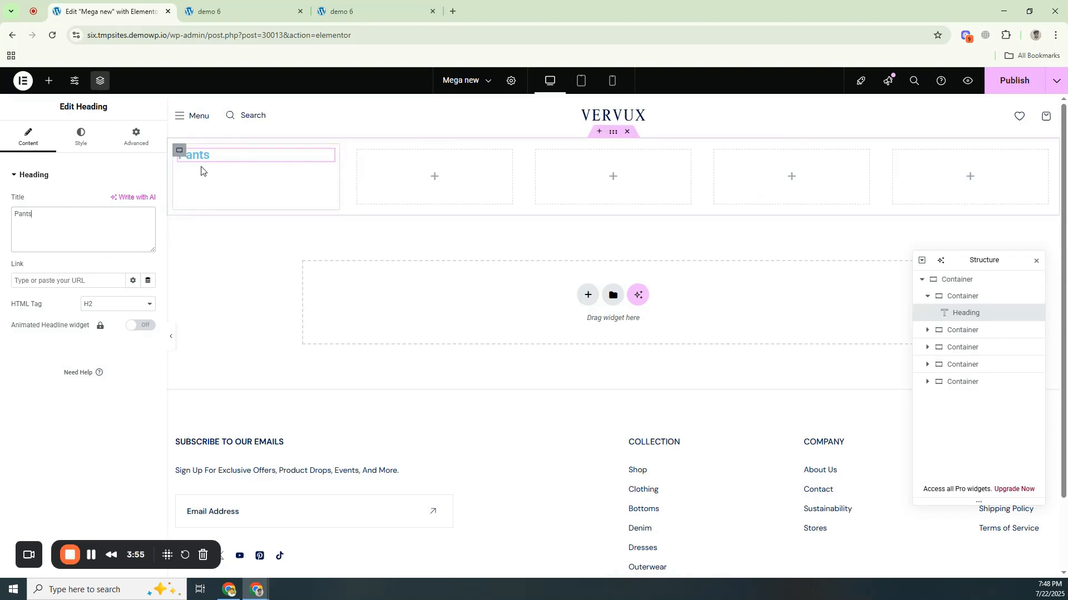
# Step: Change the Pants heading's text color to black and center-align it
pyautogui.click(84, 140)
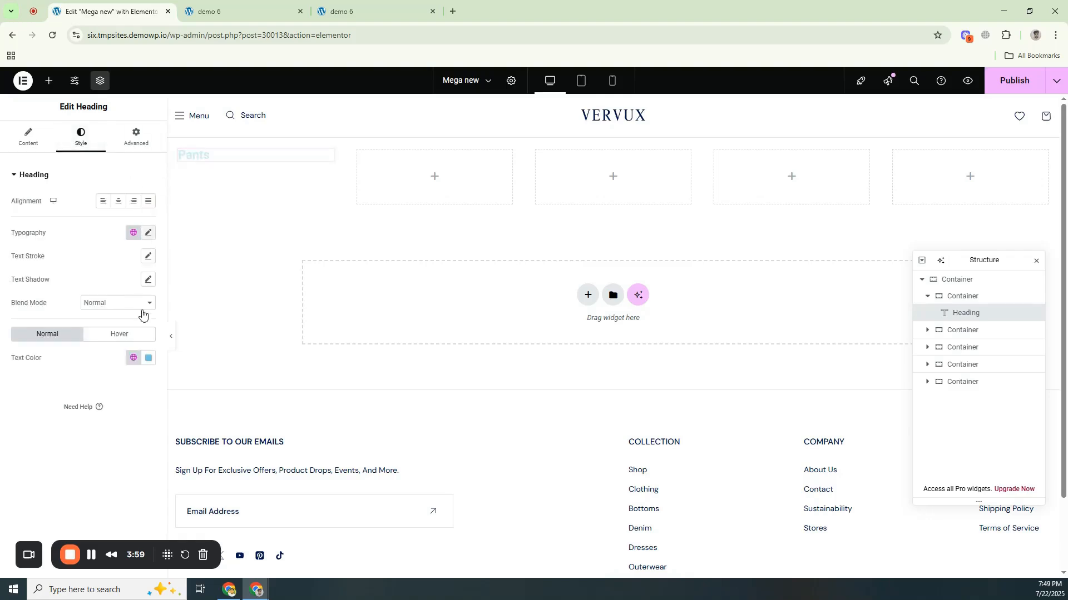
pyautogui.click(149, 359)
pyautogui.click(109, 472)
pyautogui.moveTo(109, 472); pyautogui.dragTo(89, 477)
pyautogui.click(118, 203)
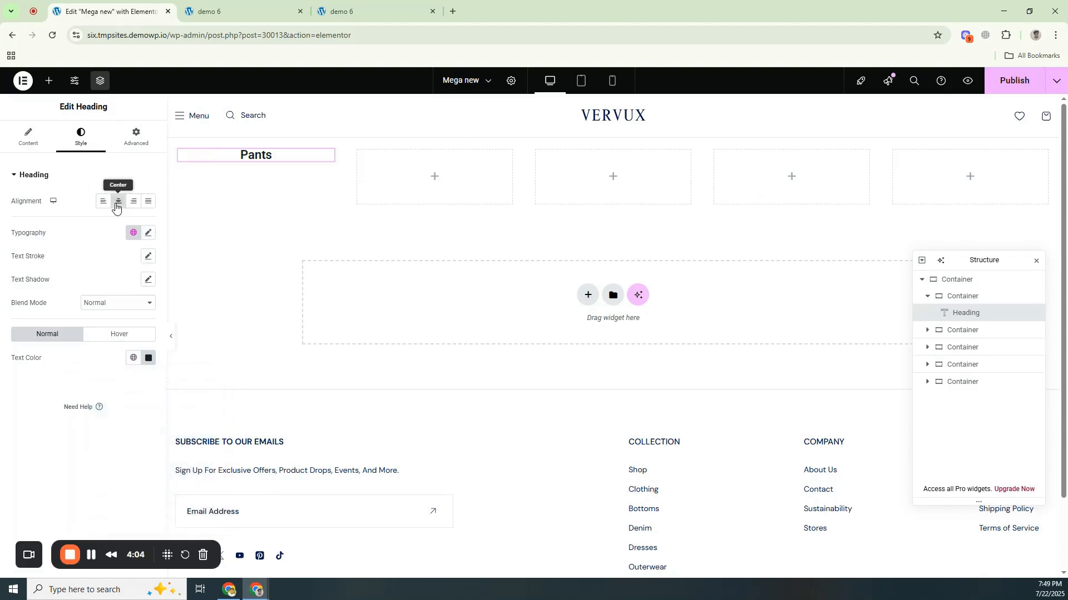
# Step: Set the Pants heading's font size to 14 px and return to its content settings
pyautogui.click(149, 235)
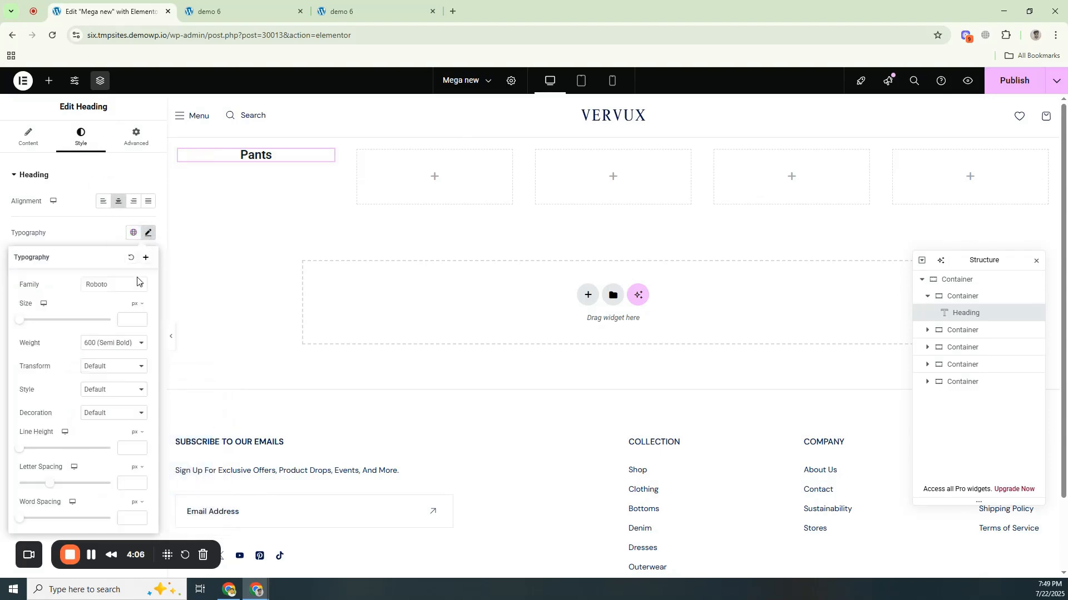
pyautogui.click(123, 320)
pyautogui.write('14')
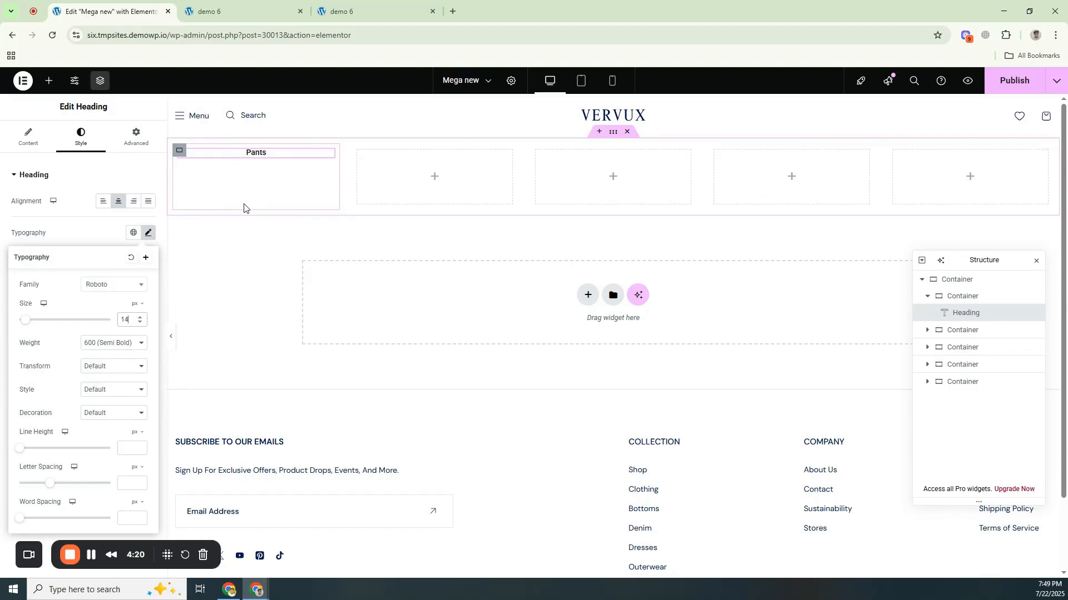
pyautogui.click(34, 143)
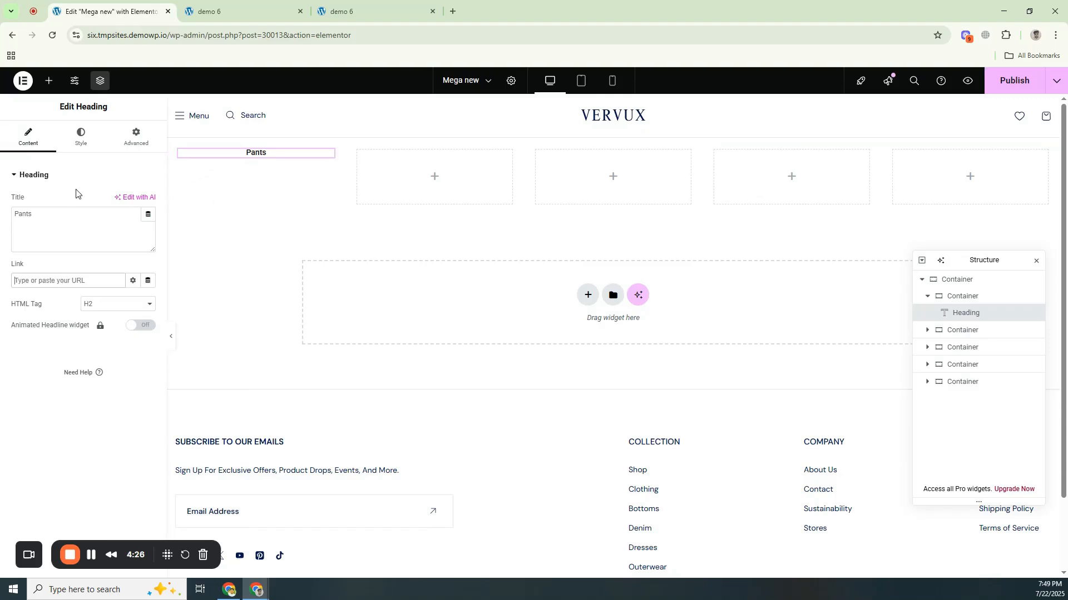
# Step: Add an Icon List widget below the Pants heading in the first column
pyautogui.click(48, 81)
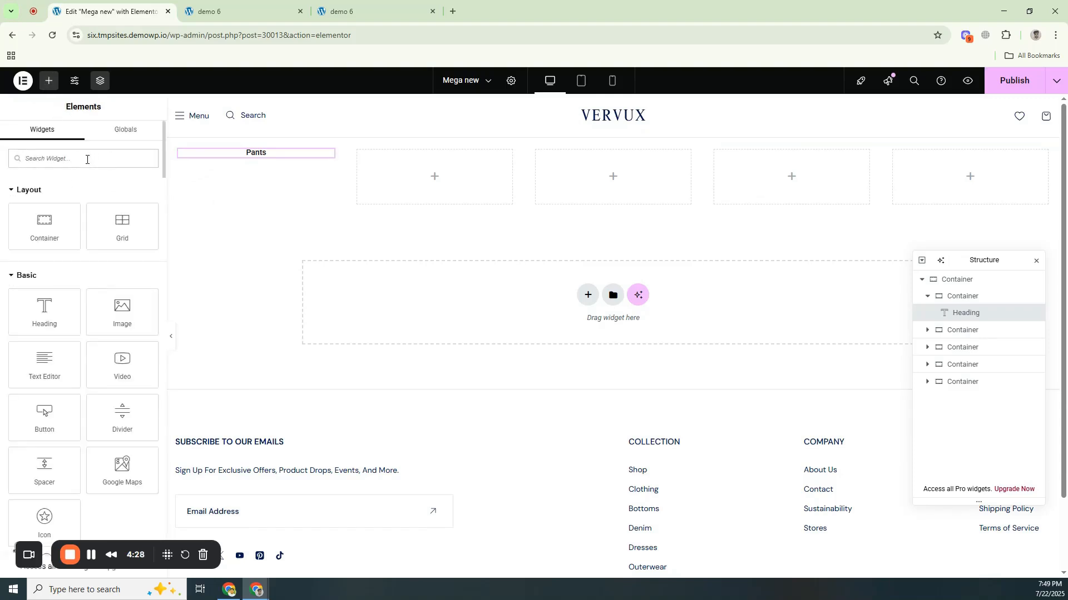
pyautogui.write('iis')
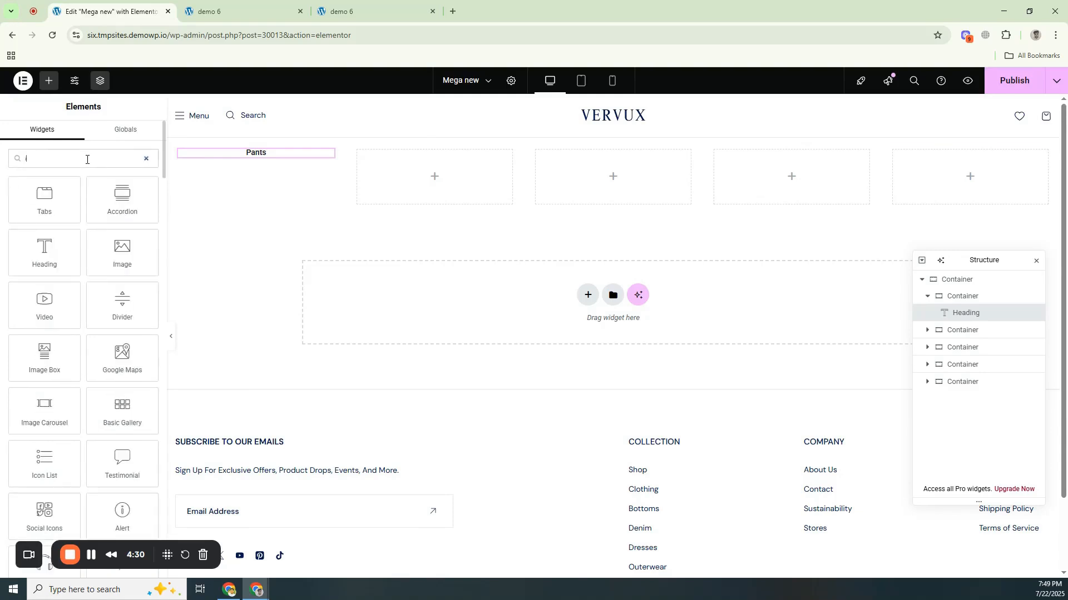
pyautogui.moveTo(44, 195); pyautogui.dragTo(261, 160)
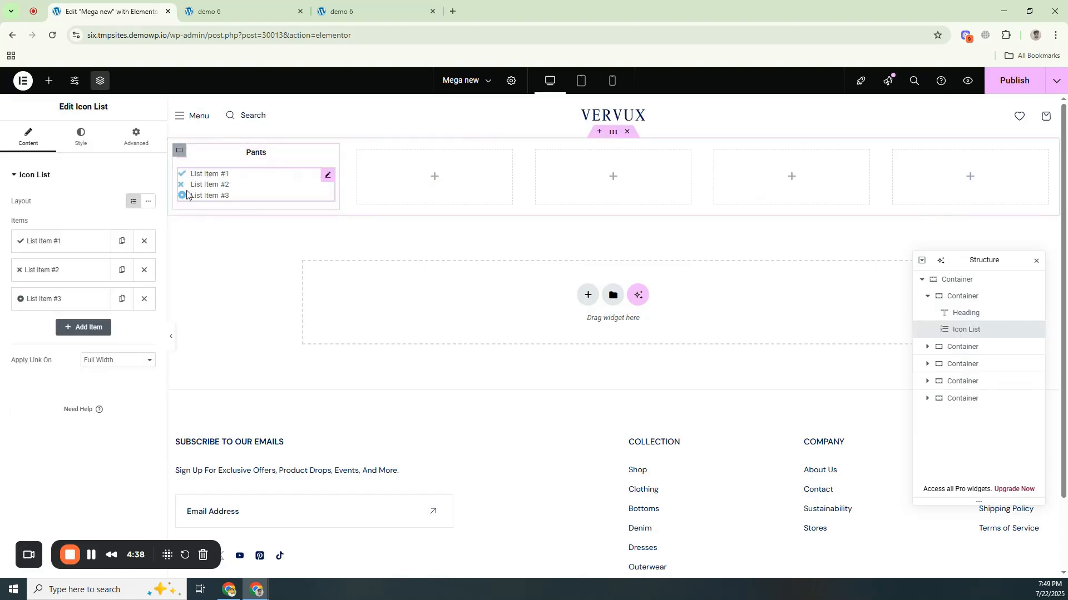
# Step: Remove the icons from all three default items of the icon list
pyautogui.click(73, 252)
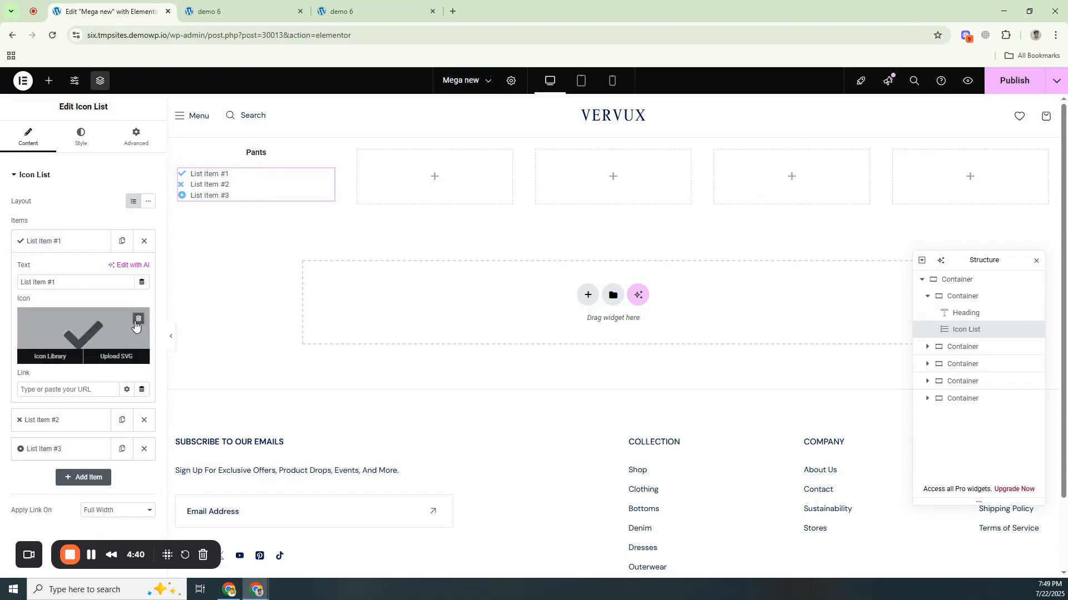
pyautogui.click(137, 322)
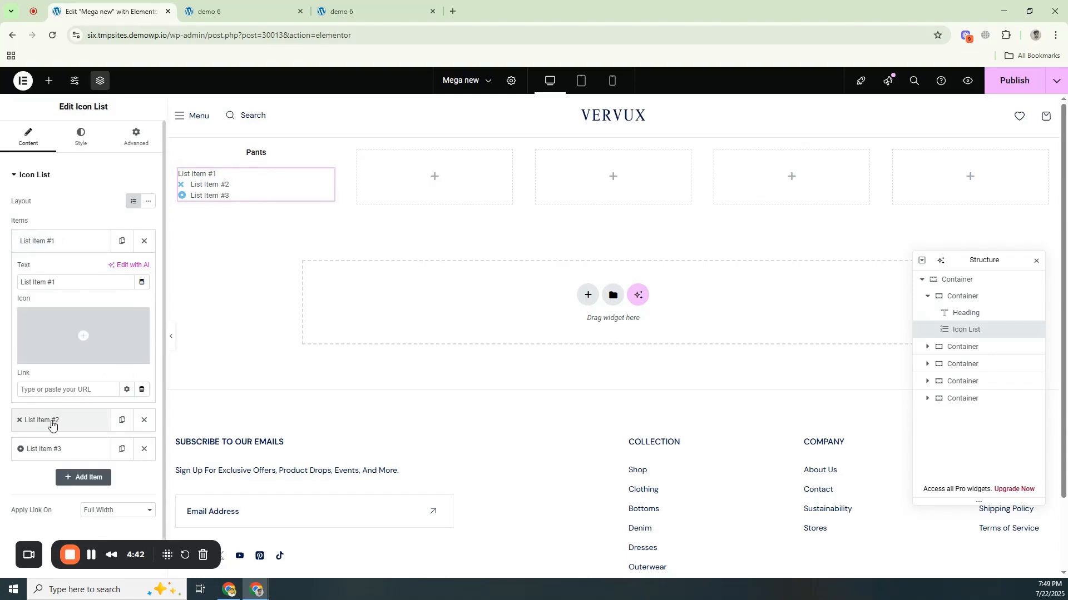
pyautogui.click(56, 418)
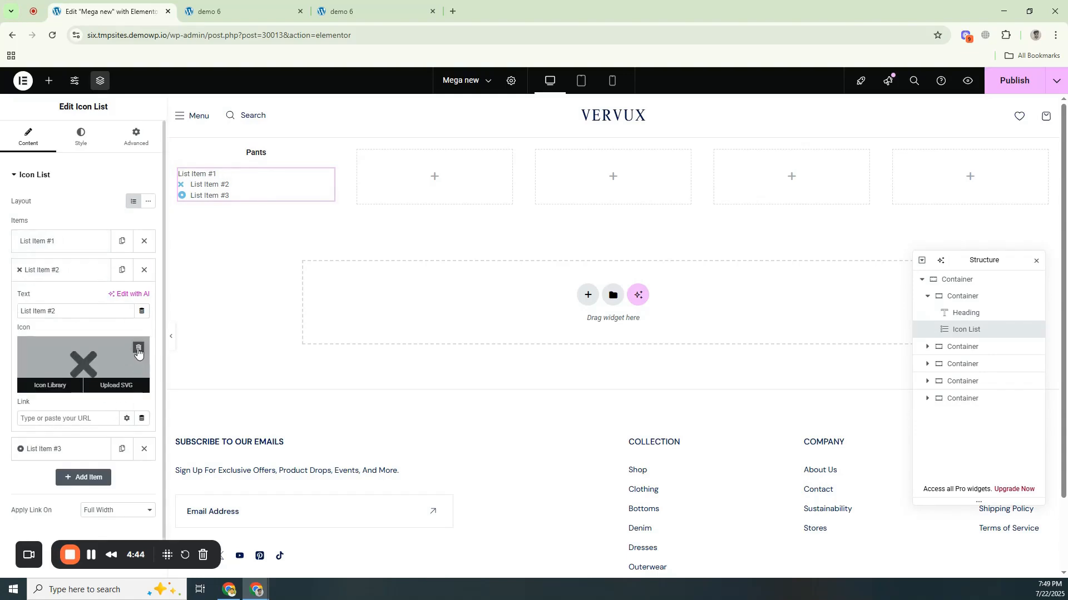
pyautogui.click(139, 349)
pyautogui.click(82, 453)
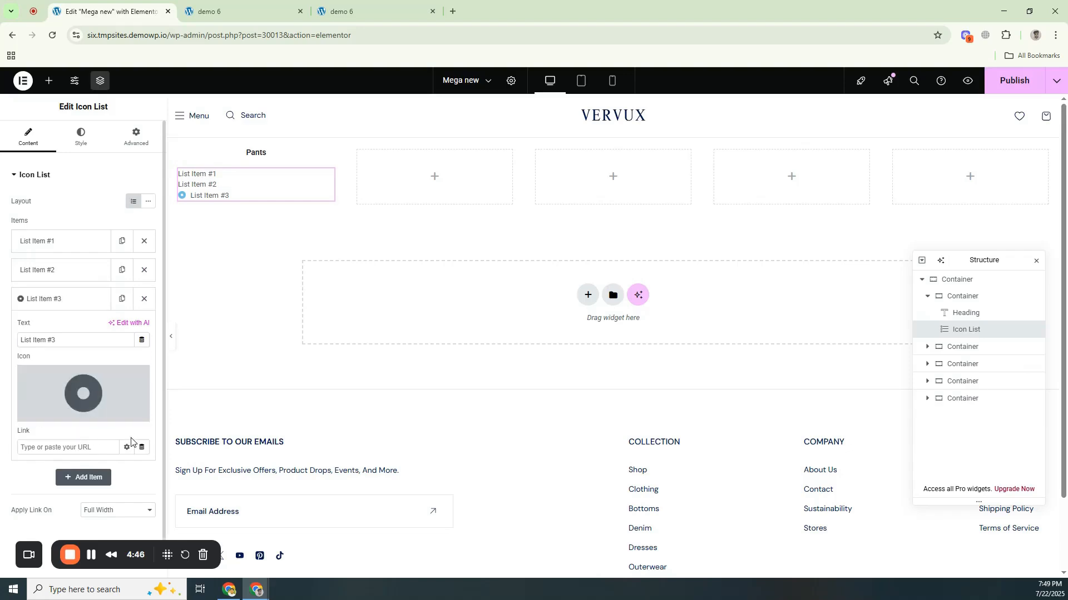
pyautogui.click(139, 378)
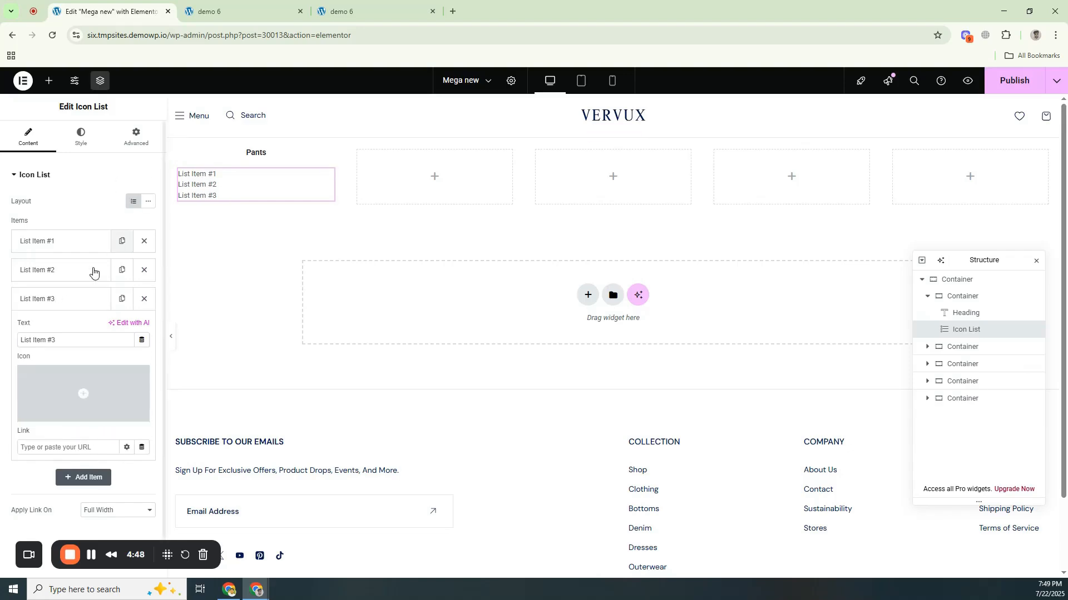
# Step: Rename the three list items to "Denium", "Dress" and "Fashined"
pyautogui.click(56, 242)
pyautogui.moveTo(63, 282); pyautogui.dragTo(11, 284)
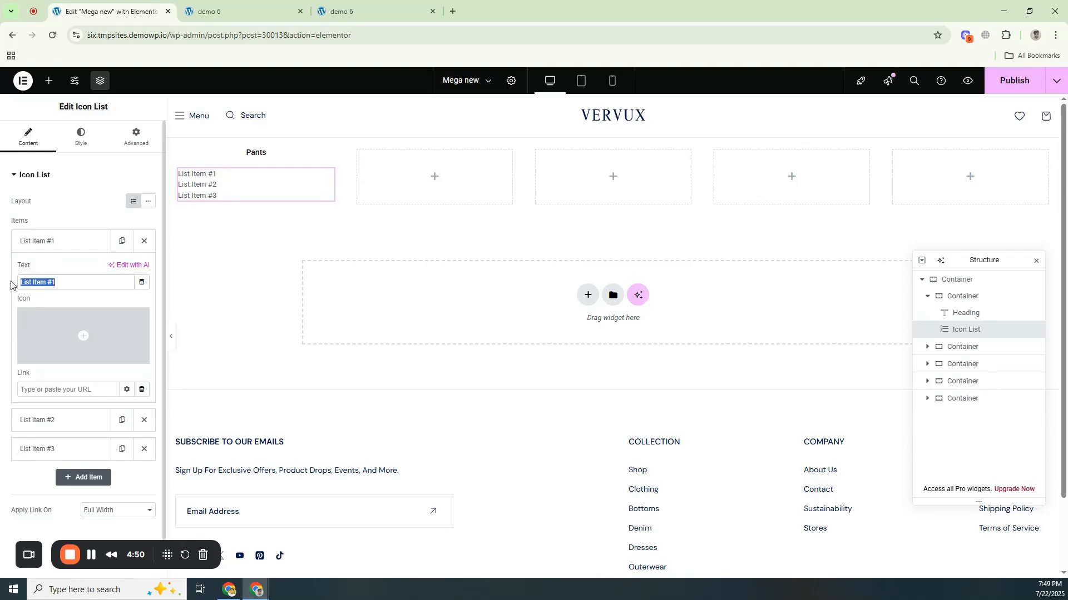
pyautogui.write('Denium')
pyautogui.click(56, 423)
pyautogui.moveTo(60, 313); pyautogui.dragTo(15, 322)
pyautogui.write('Dress')
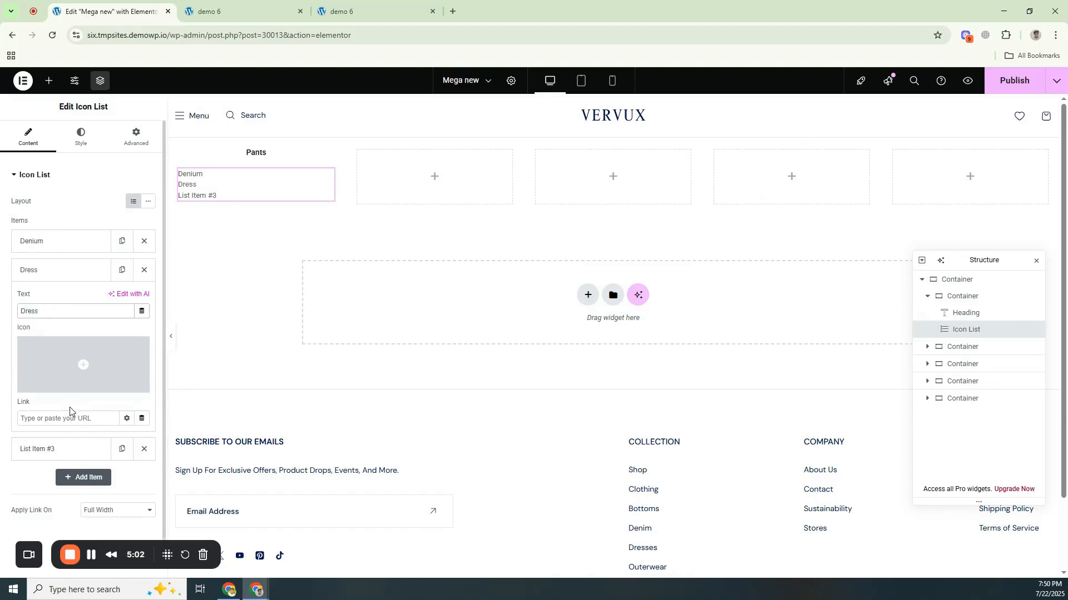
pyautogui.click(56, 448)
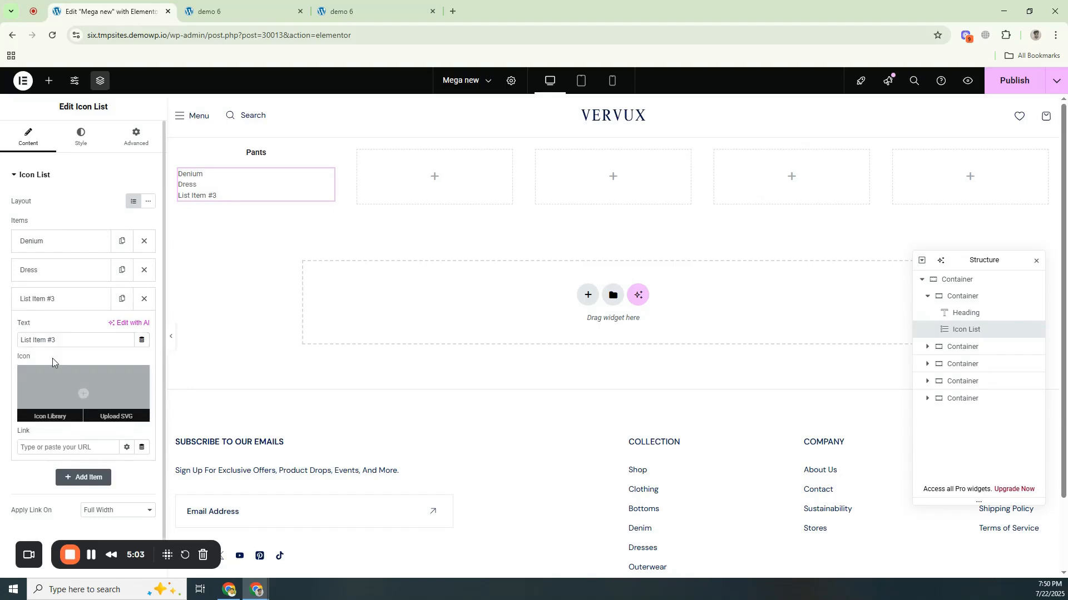
pyautogui.moveTo(61, 341); pyautogui.dragTo(22, 340)
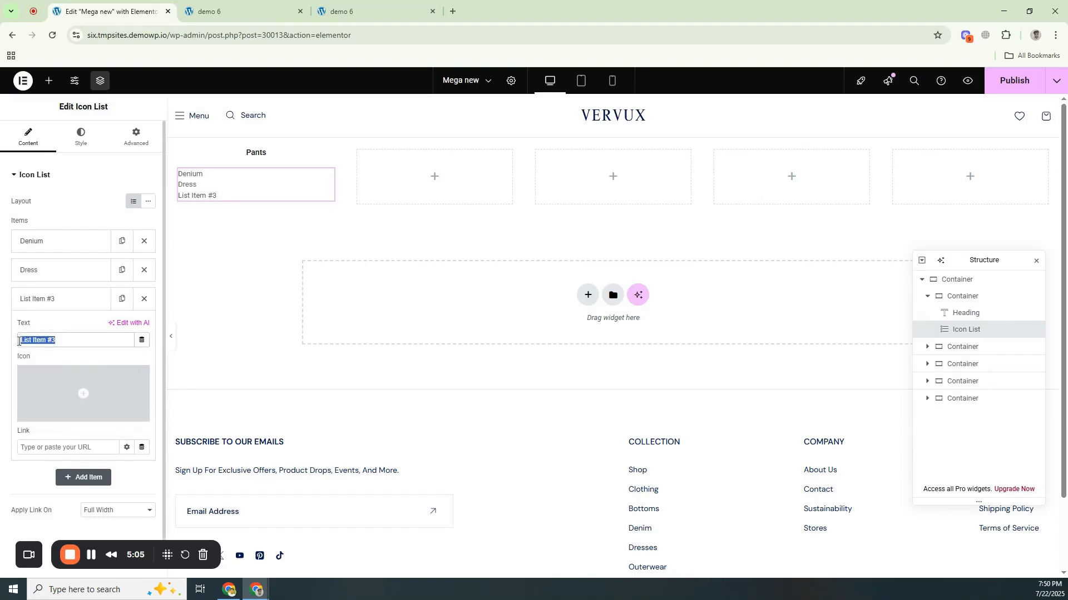
pyautogui.write('Fashined')
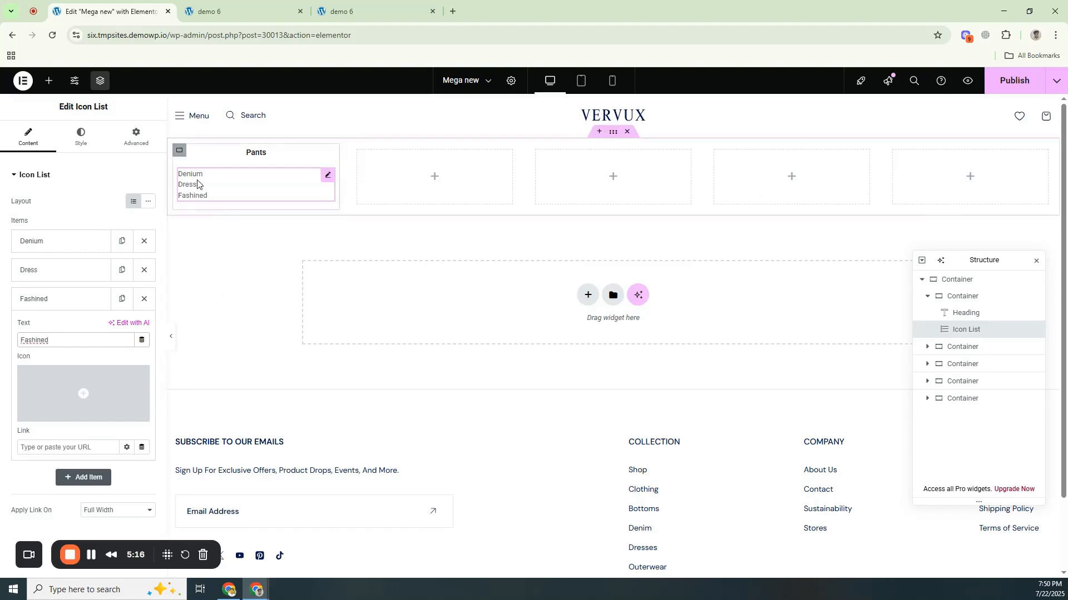
# Step: Add a fourth list item with the text "Casual" and remove its icon
pyautogui.click(81, 477)
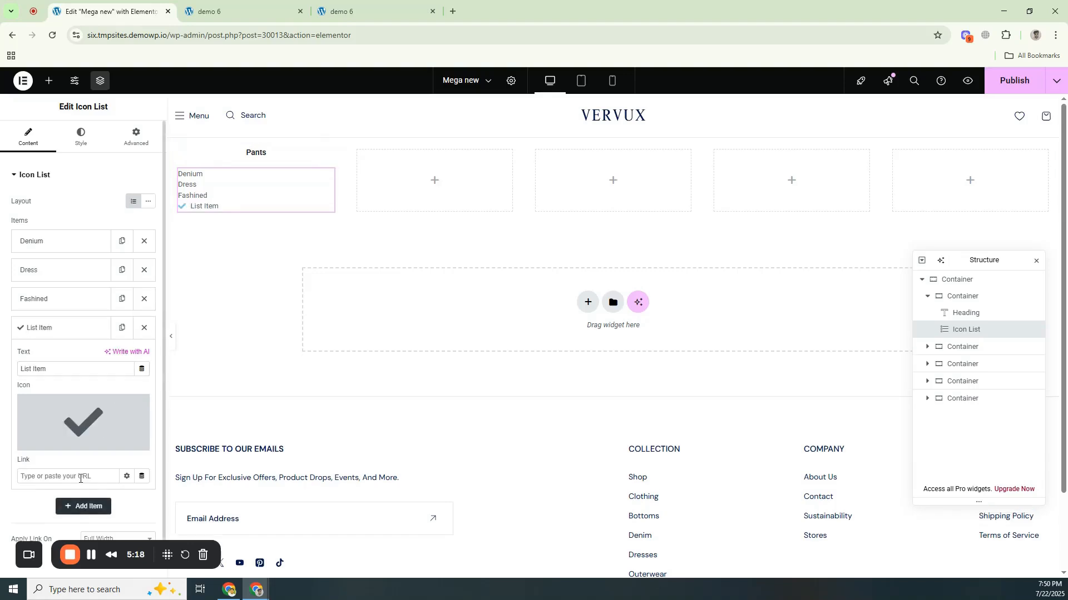
pyautogui.click(65, 333)
pyautogui.click(86, 332)
pyautogui.moveTo(66, 367); pyautogui.dragTo(16, 375)
pyautogui.write('Casual')
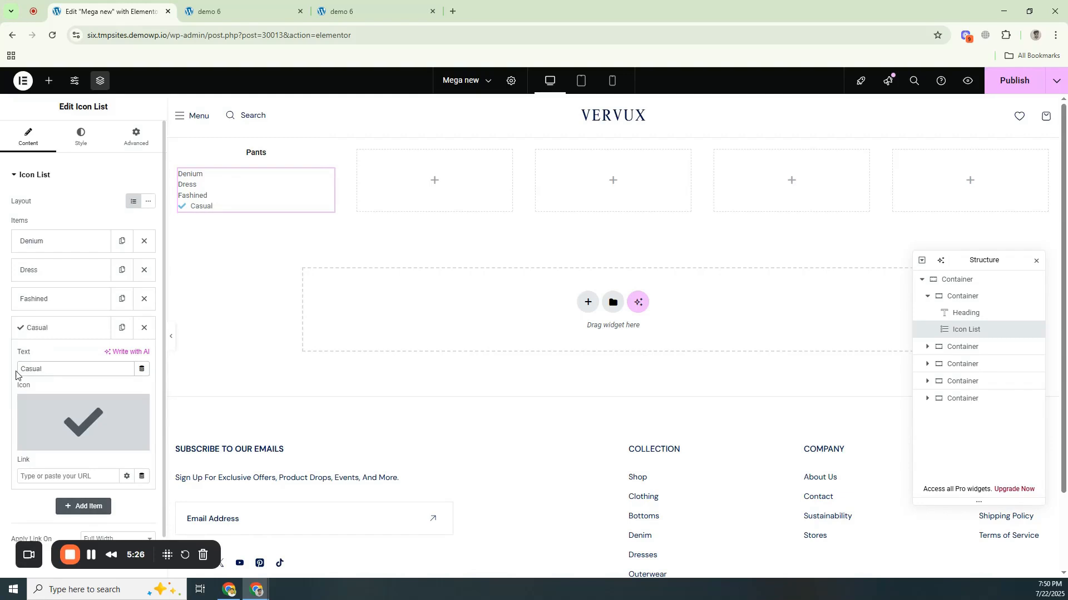
pyautogui.click(136, 405)
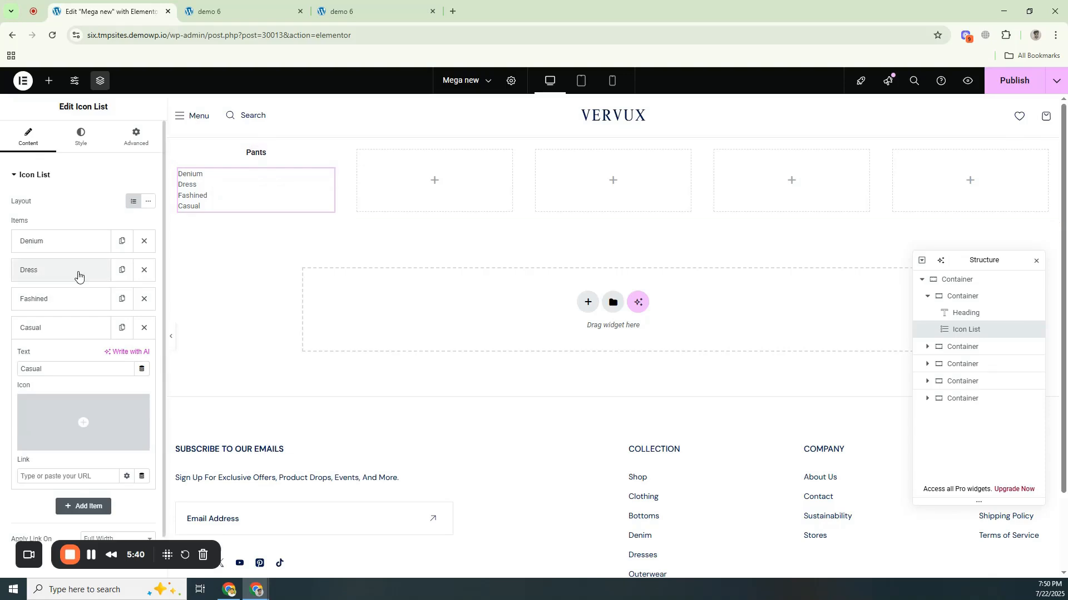
# Step: Center-align the icon list and set the space between its items to 19 px
pyautogui.scroll(-1, 79, 272)
pyautogui.scroll(1, 77, 157)
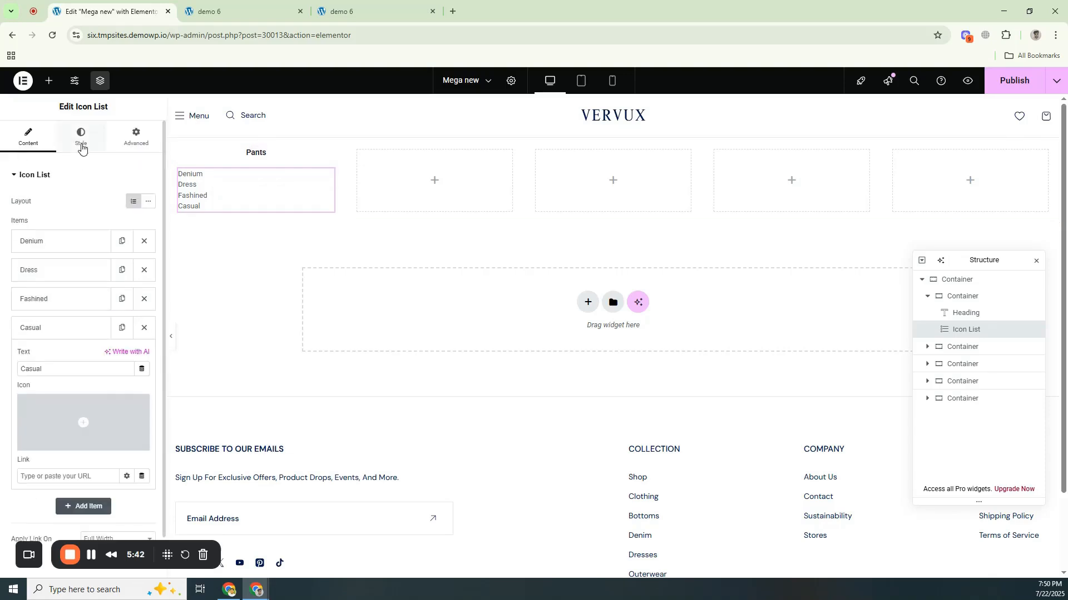
pyautogui.click(81, 139)
pyautogui.click(133, 236)
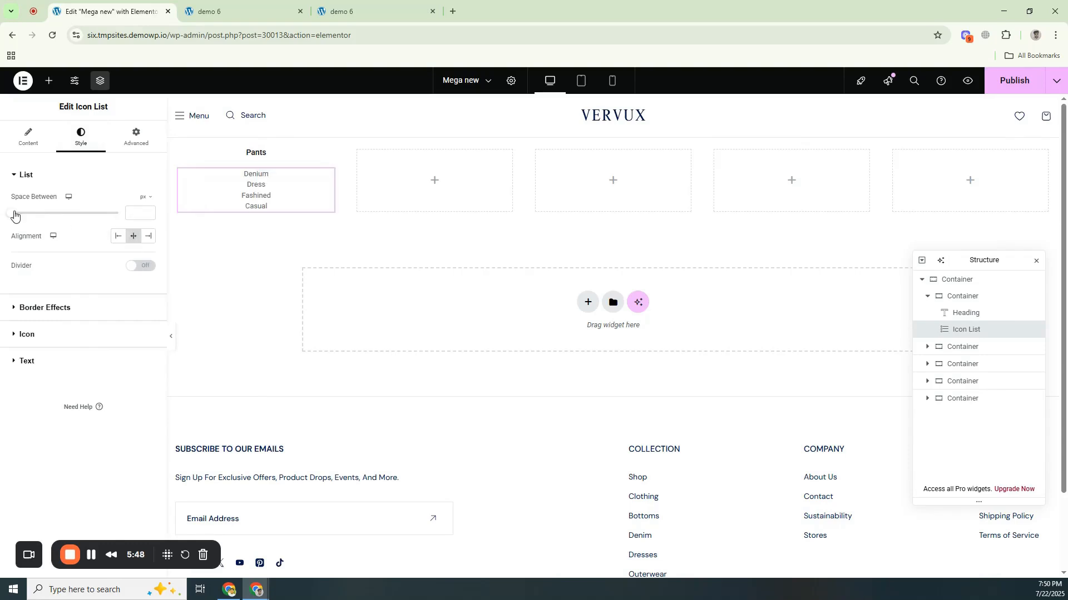
pyautogui.moveTo(14, 216); pyautogui.dragTo(52, 218)
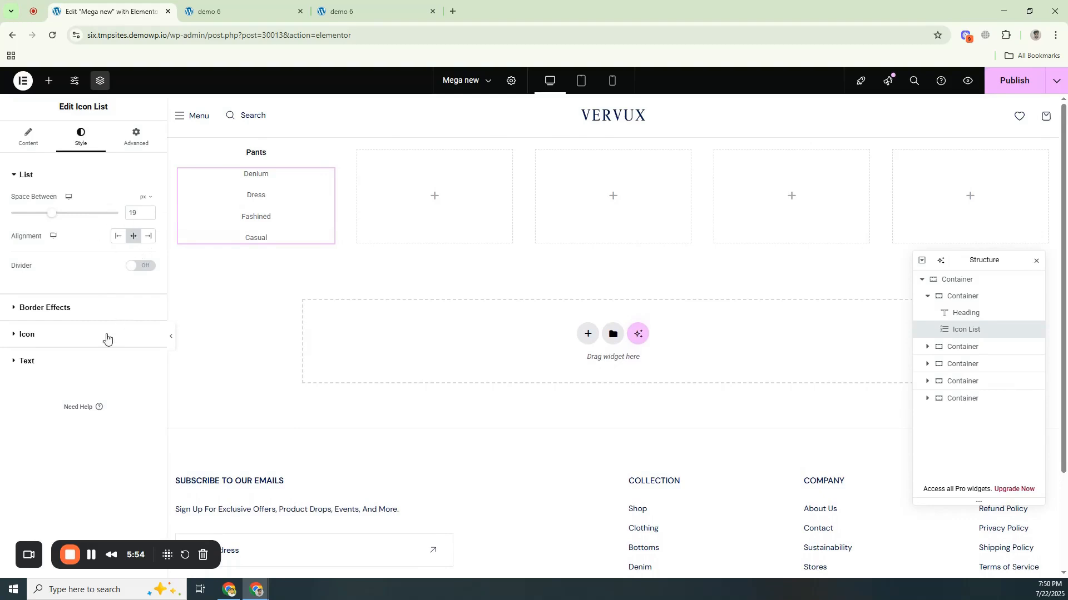
# Step: Set the font weight of the icon list's text to 500 (Medium)
pyautogui.click(55, 365)
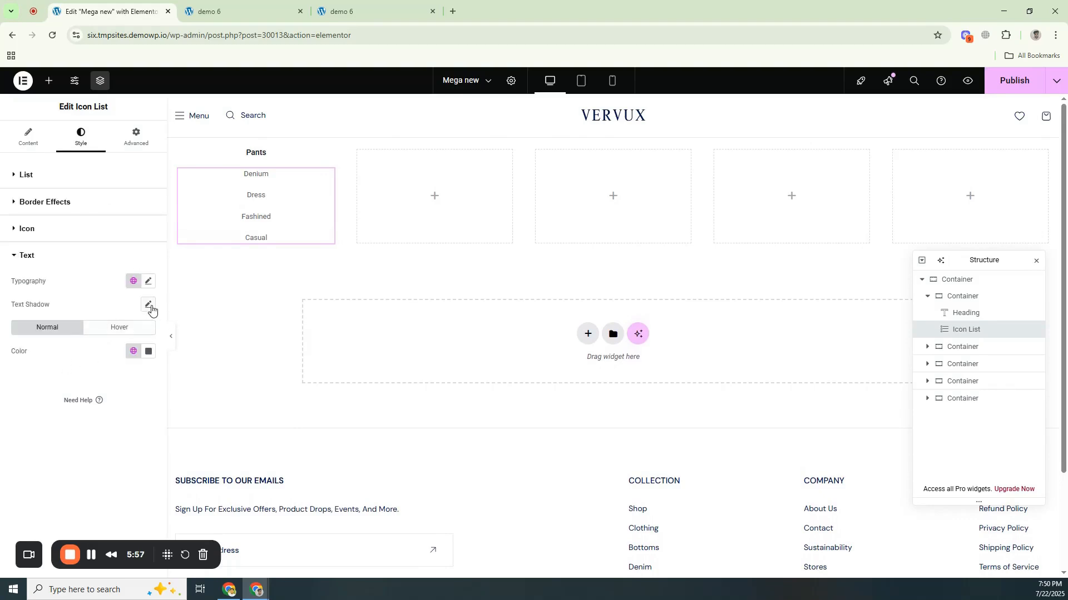
pyautogui.click(149, 351)
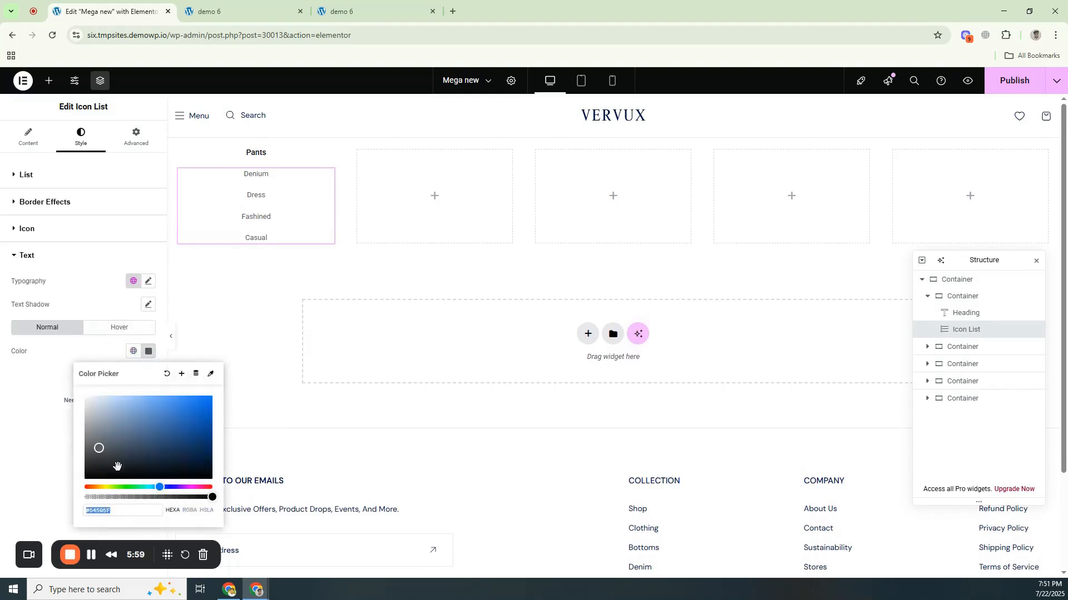
pyautogui.click(42, 443)
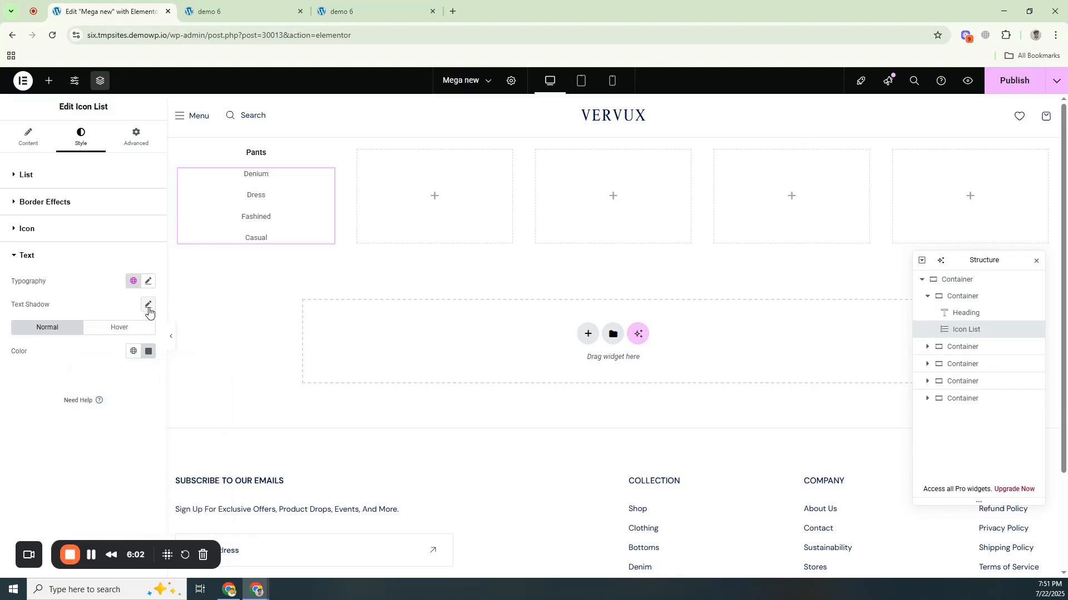
pyautogui.click(148, 281)
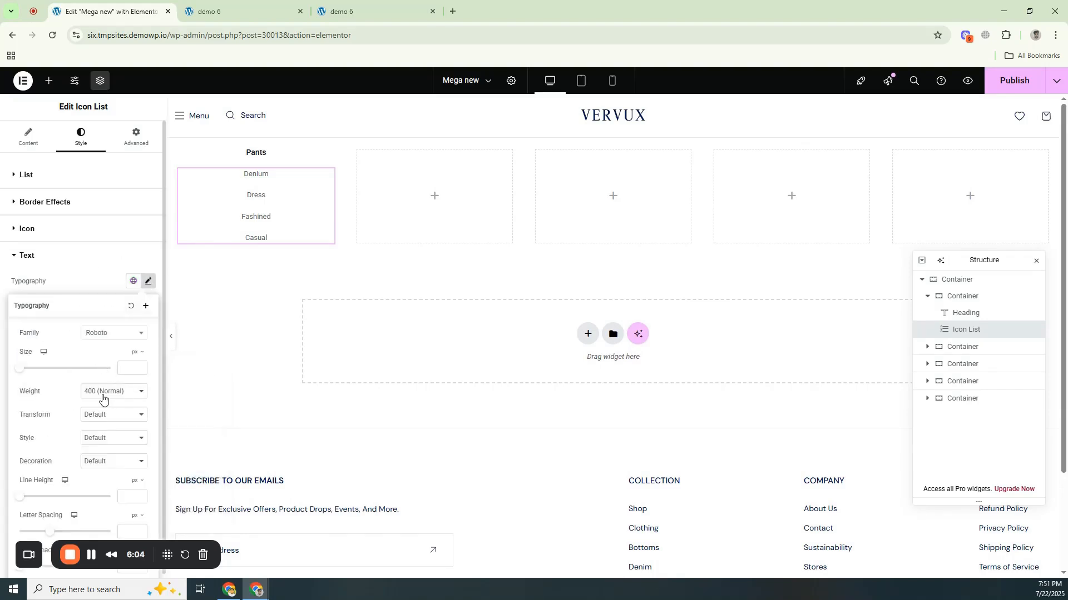
pyautogui.click(104, 392)
pyautogui.click(103, 459)
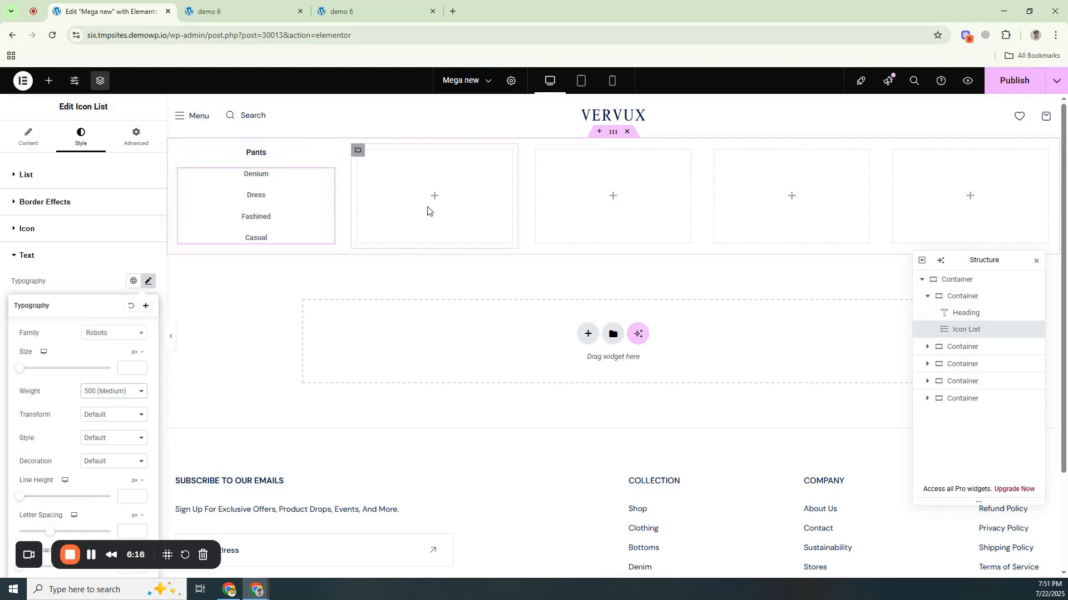
# Step: Duplicate the Pants column container and delete the empty container directly after the copy
pyautogui.rightClick(181, 151)
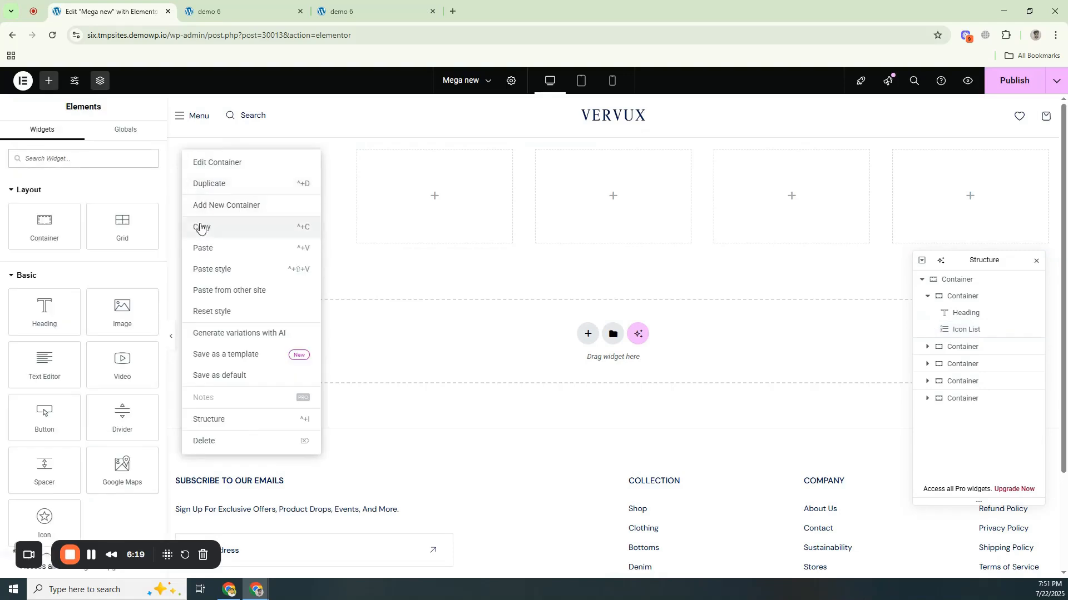
pyautogui.click(204, 183)
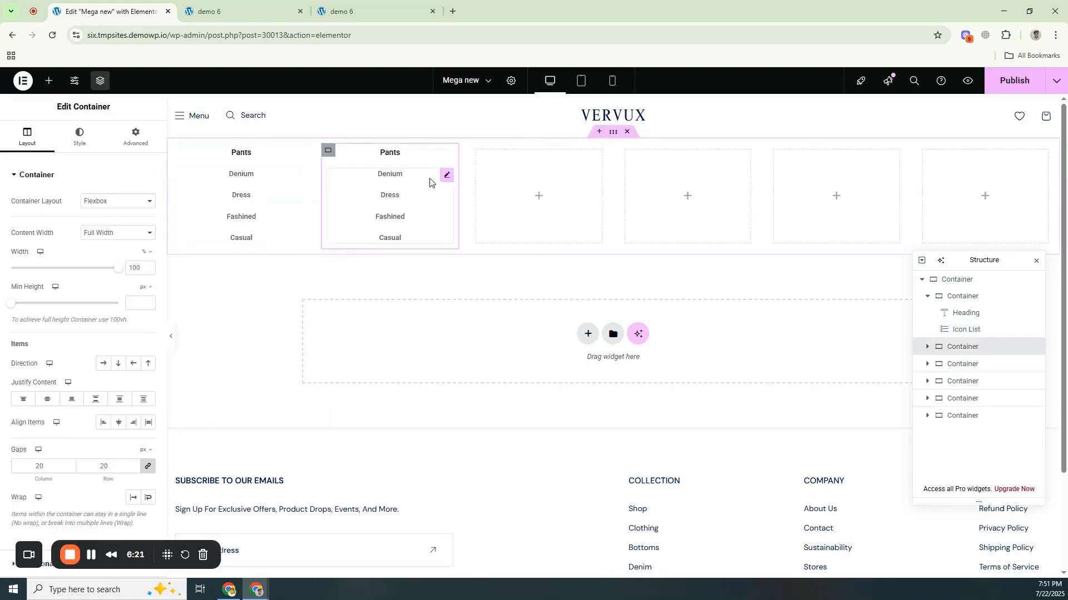
pyautogui.rightClick(509, 199)
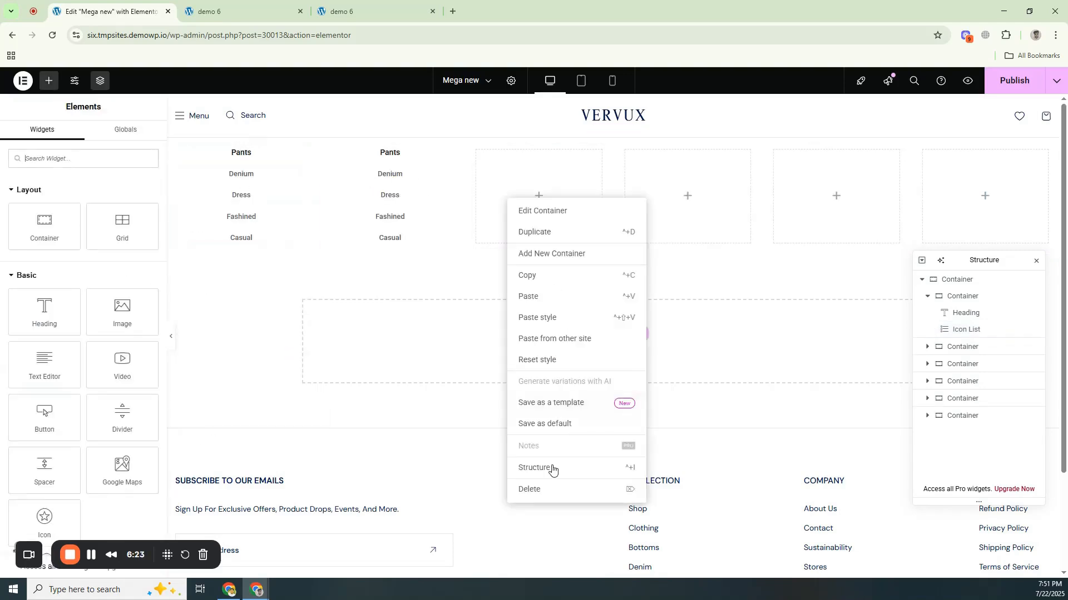
pyautogui.click(535, 491)
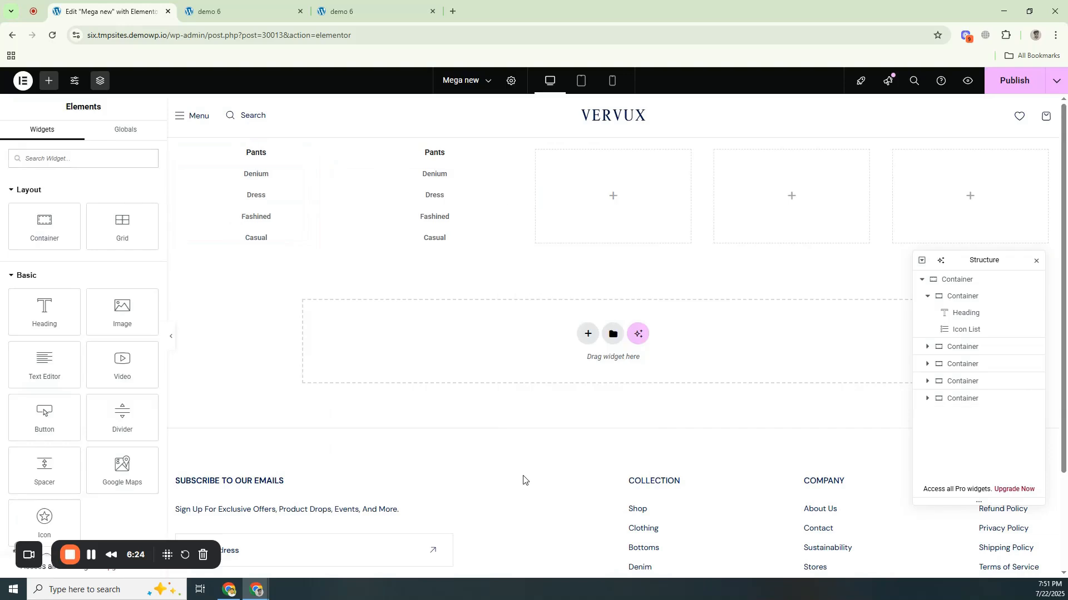
# Step: Change the second column's heading to "Shirts"
pyautogui.click(435, 153)
pyautogui.doubleClick(435, 154)
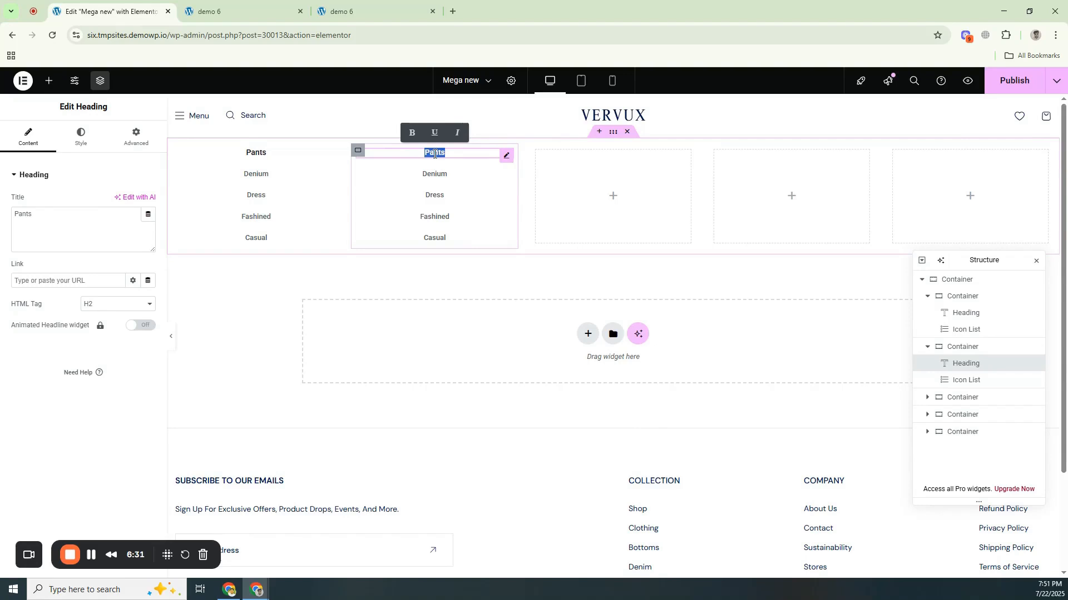
pyautogui.write('Shir')
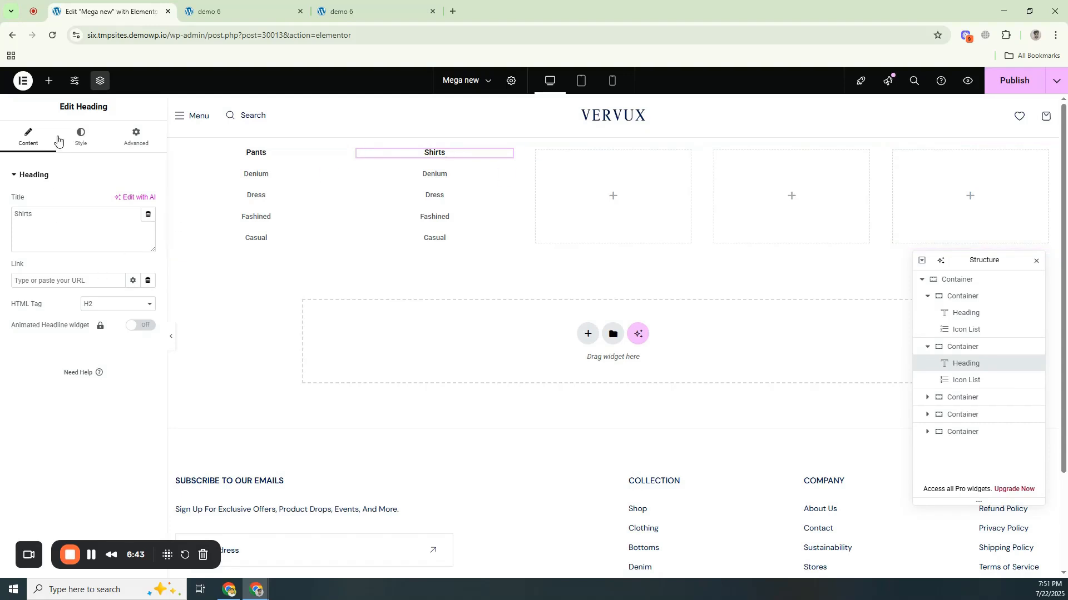
# Step: Add an Image widget to each of the third, fourth and fifth columns
pyautogui.click(49, 81)
pyautogui.moveTo(123, 311); pyautogui.dragTo(644, 205)
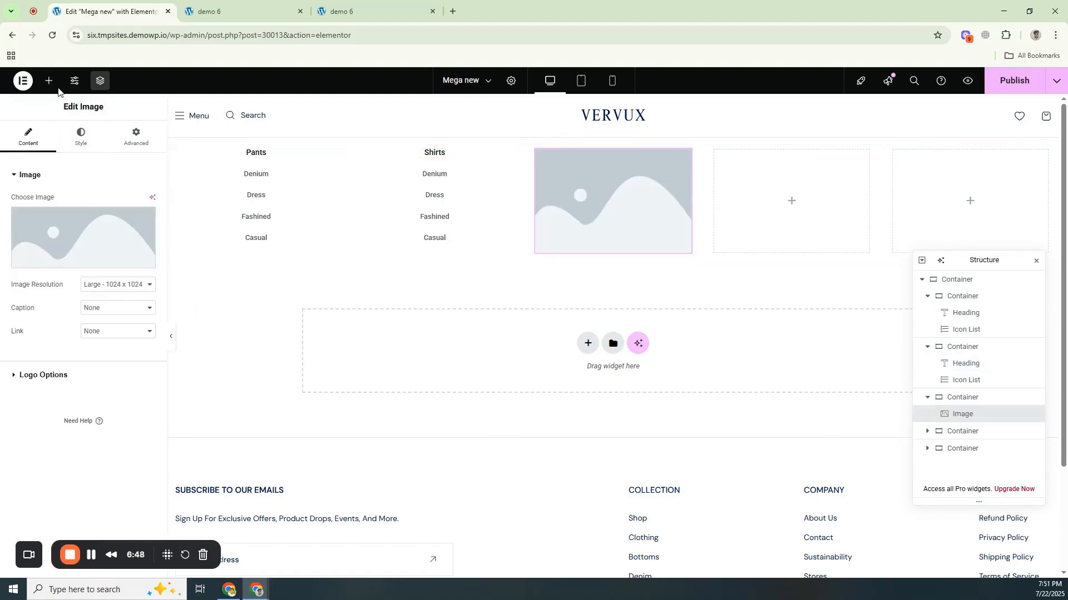
pyautogui.click(49, 81)
pyautogui.moveTo(122, 312); pyautogui.dragTo(716, 244)
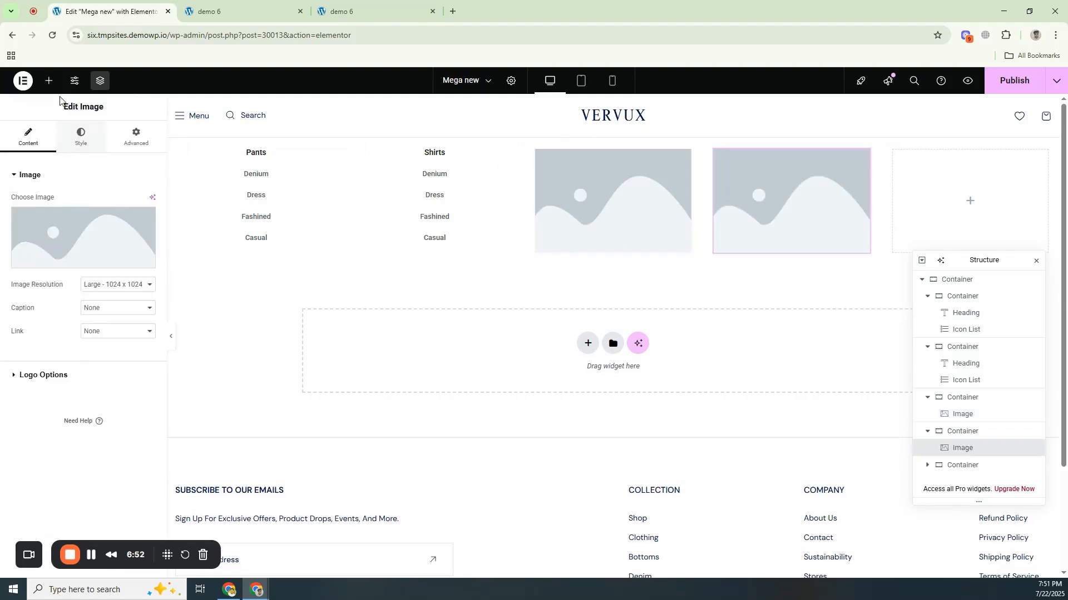
pyautogui.click(49, 81)
pyautogui.moveTo(123, 311); pyautogui.dragTo(945, 211)
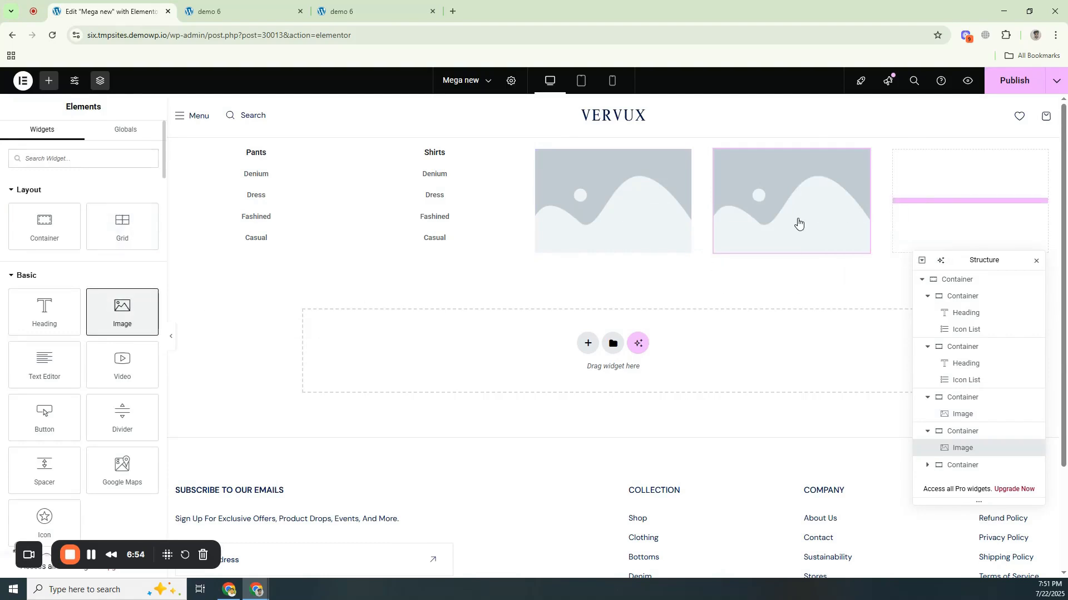
# Step: Set the third column's image to images-2.png from the media library
pyautogui.click(607, 234)
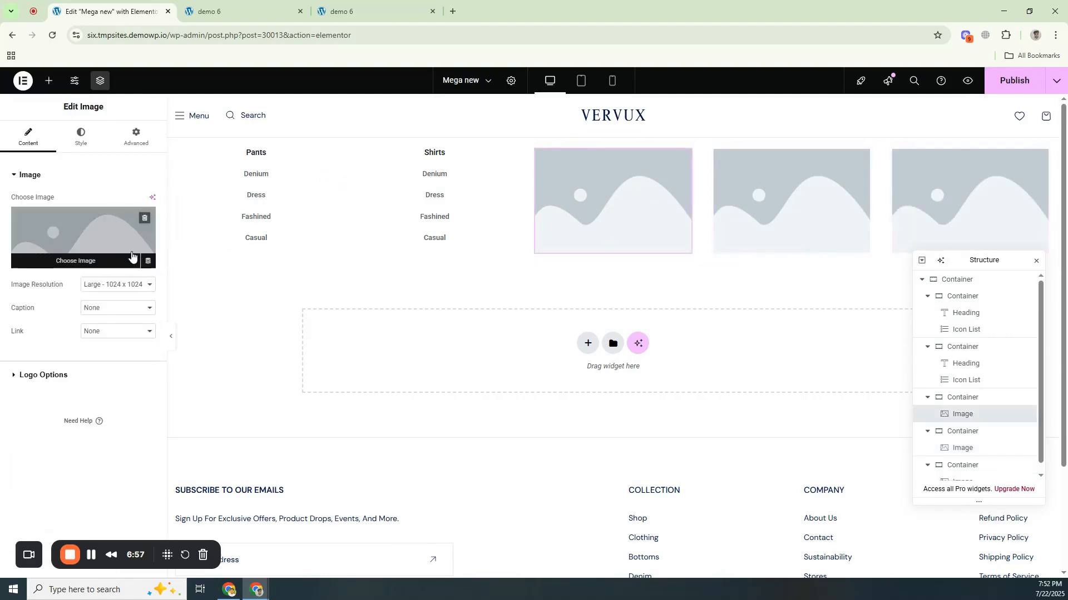
pyautogui.click(63, 261)
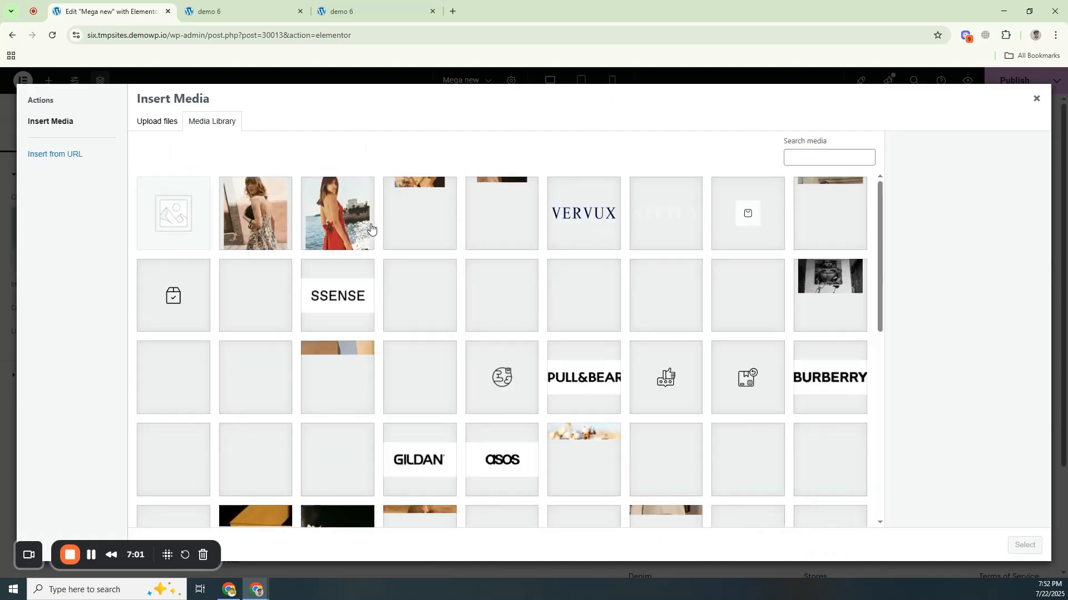
pyautogui.scroll(-2, 757, 390)
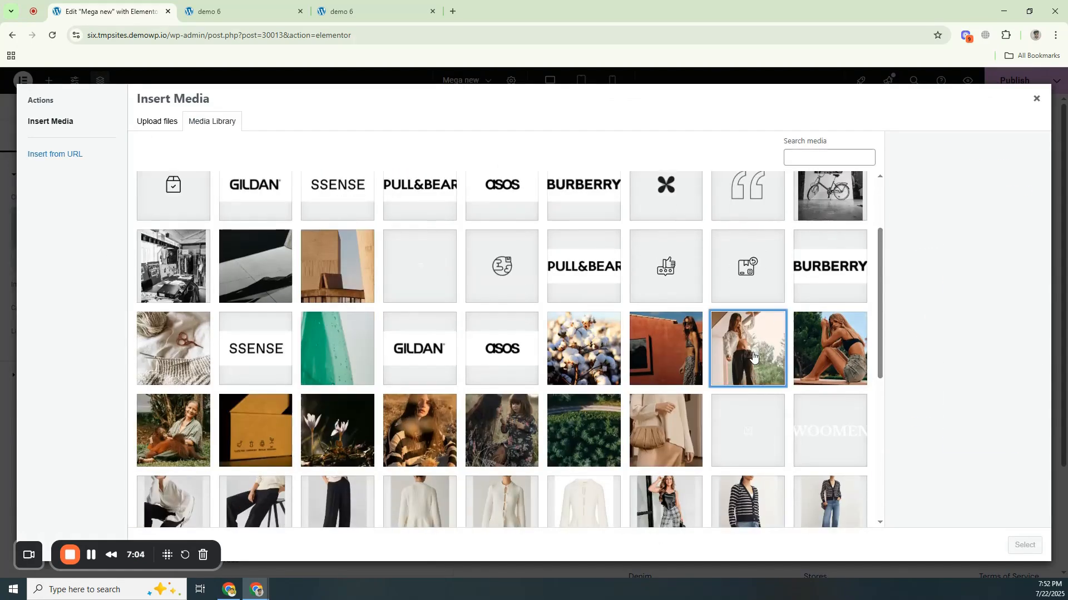
pyautogui.click(754, 356)
pyautogui.click(1024, 545)
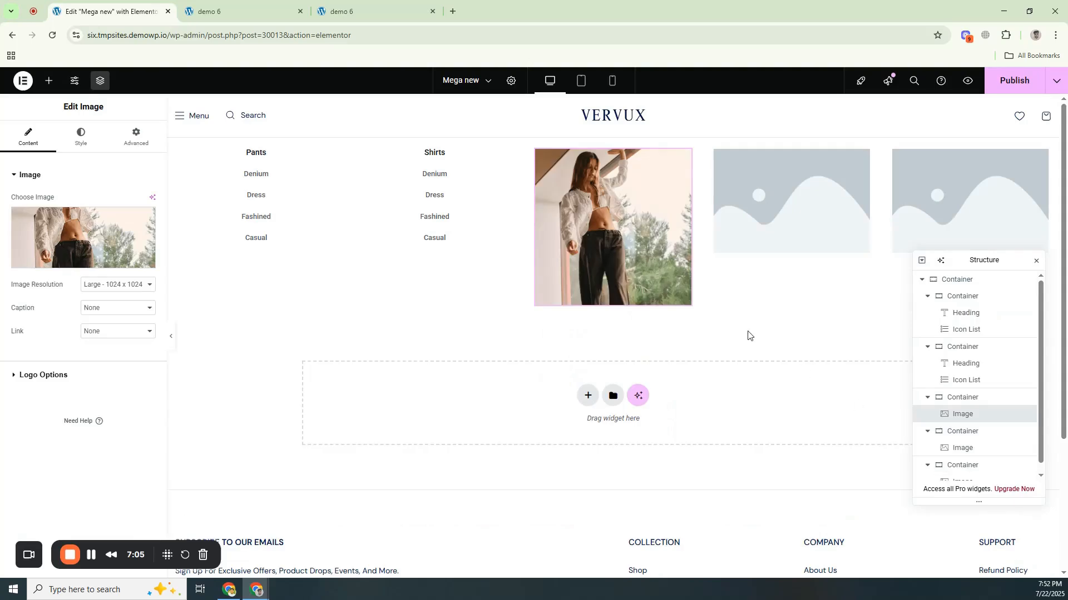
# Step: Set the fourth column's image to the media library photo of the navy button-up cardigan with white trim, worn with jeans
pyautogui.click(742, 216)
pyautogui.click(84, 256)
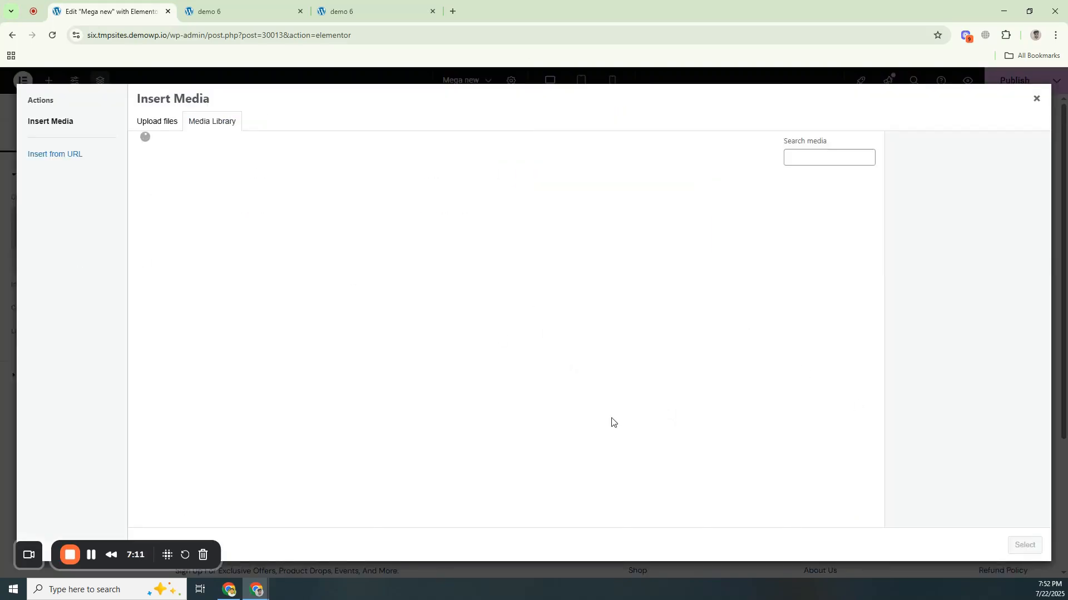
pyautogui.scroll(-3, 539, 439)
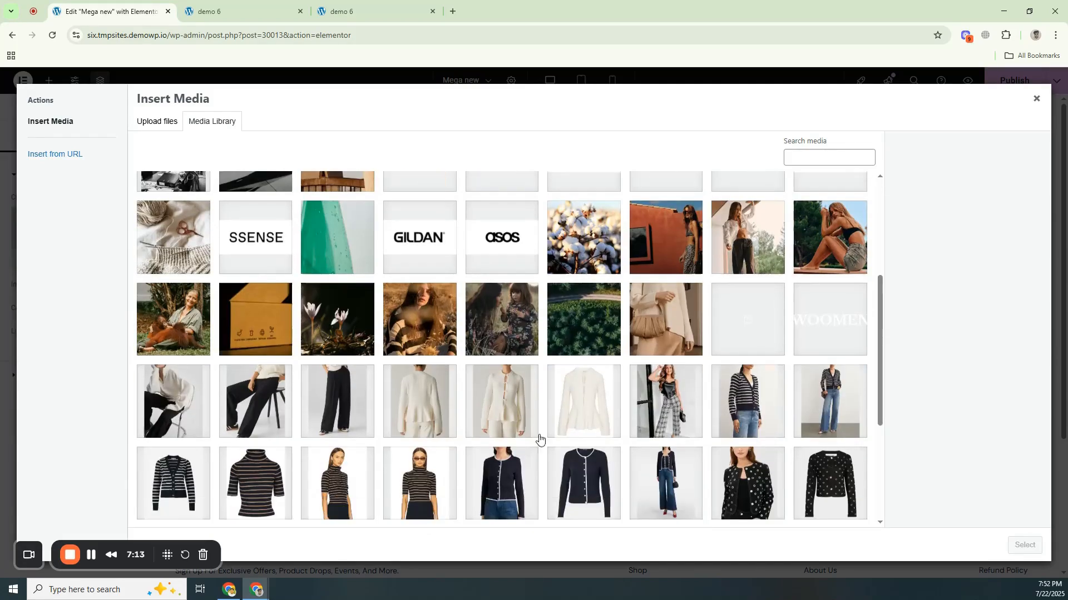
pyautogui.click(502, 488)
pyautogui.click(1012, 542)
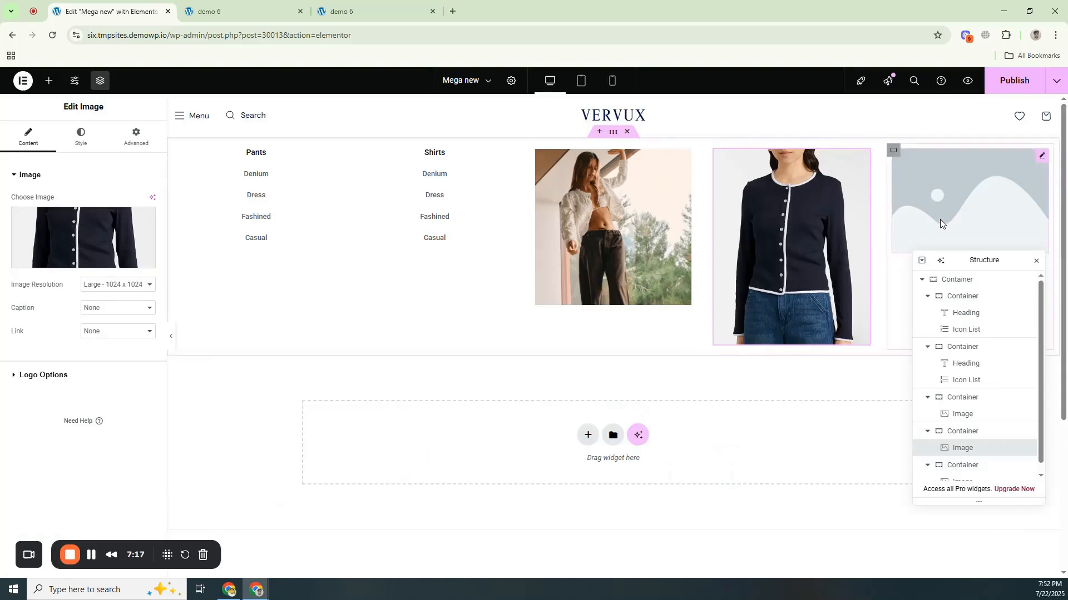
# Step: Set the fifth column's image to fashion-v3-cashmere-cardigan-2.png from the media library
pyautogui.click(940, 221)
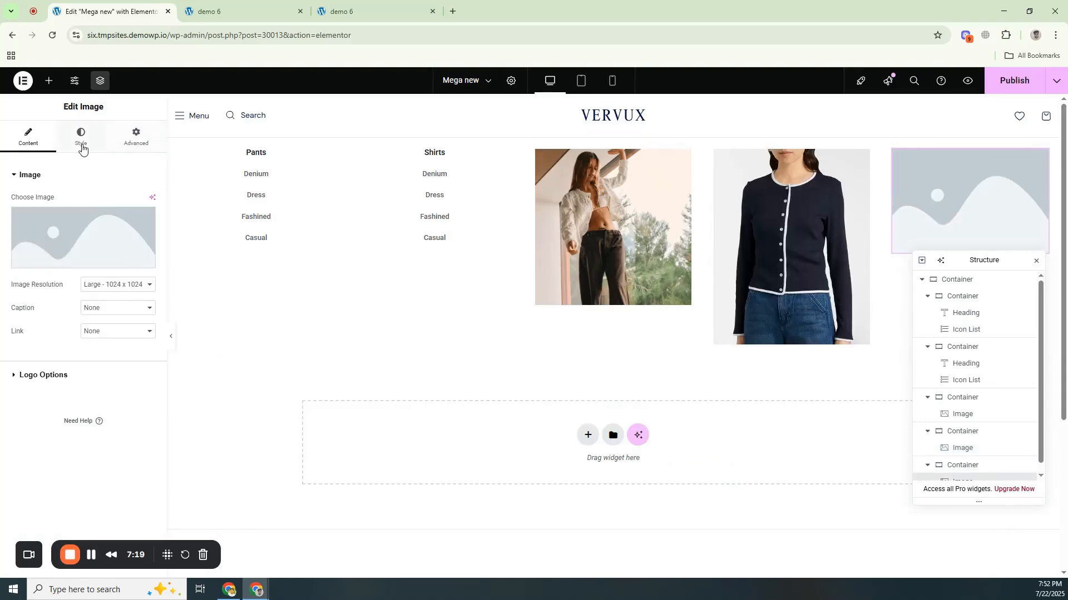
pyautogui.click(76, 236)
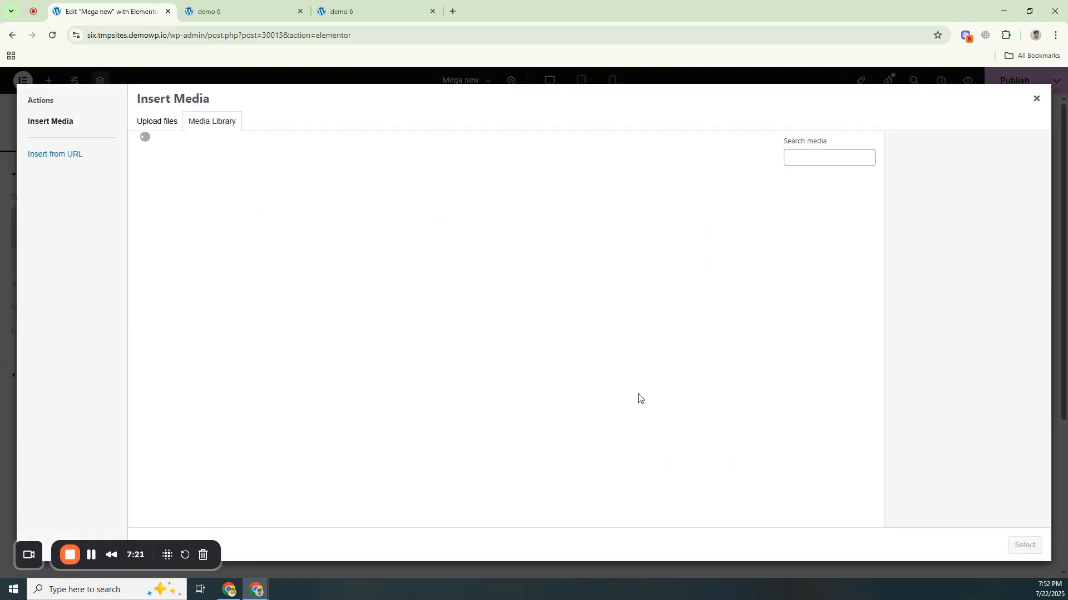
pyautogui.scroll(-5, 652, 438)
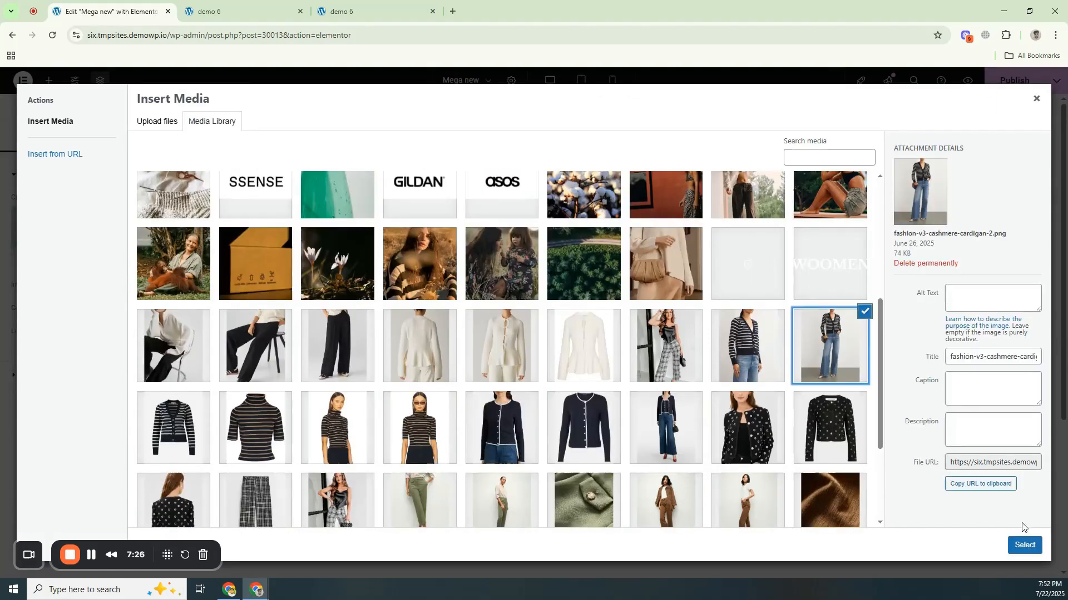
pyautogui.click(1024, 545)
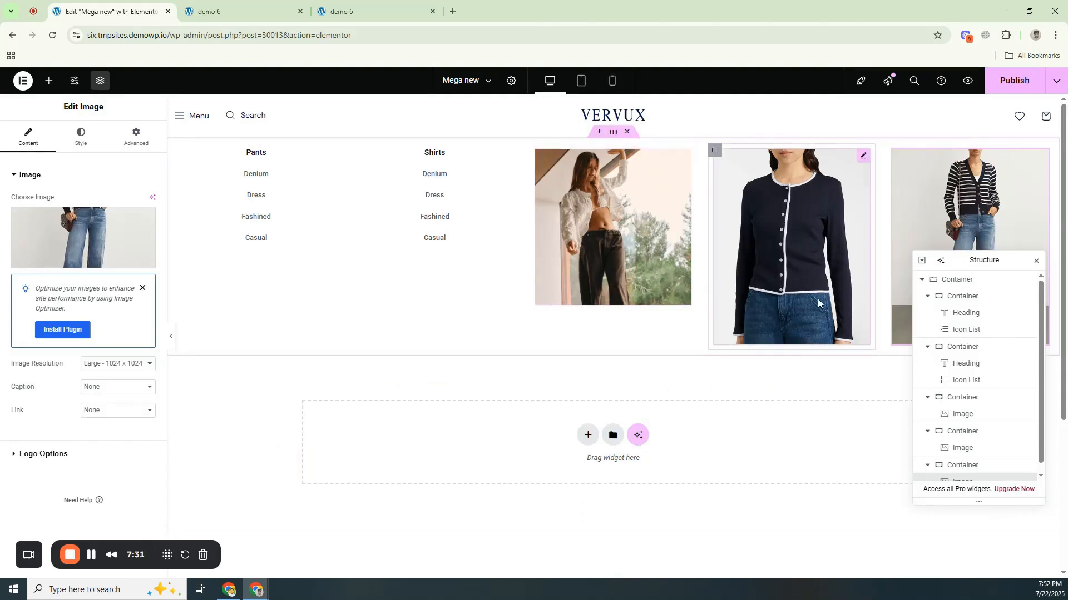
# Step: Replace the third column's image with the media library photo of the woman in a black top and plaid trousers
pyautogui.click(632, 272)
pyautogui.click(82, 251)
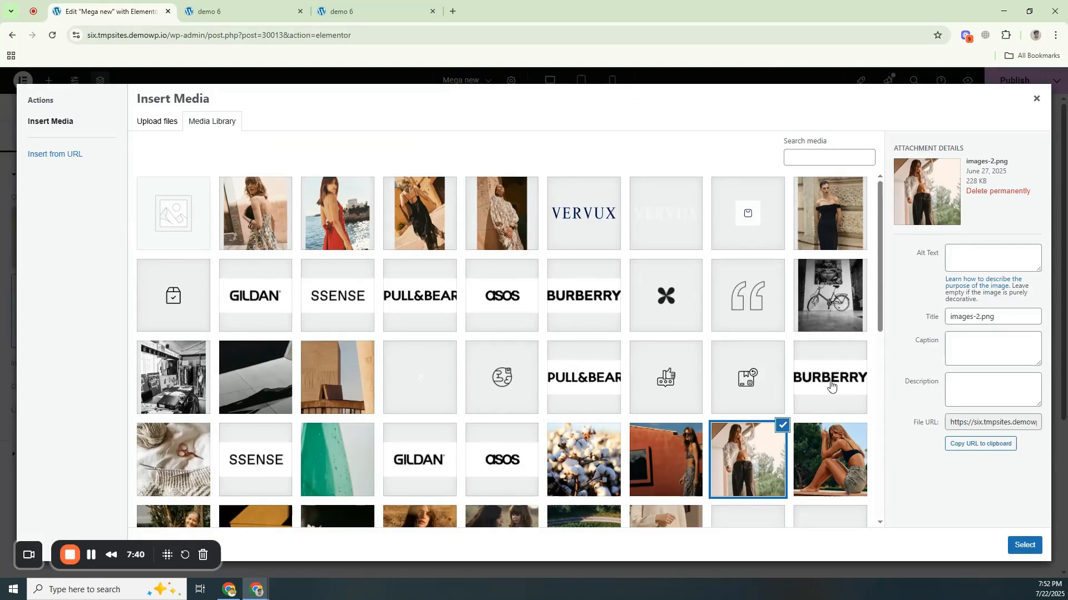
pyautogui.scroll(-5, 828, 381)
pyautogui.click(670, 356)
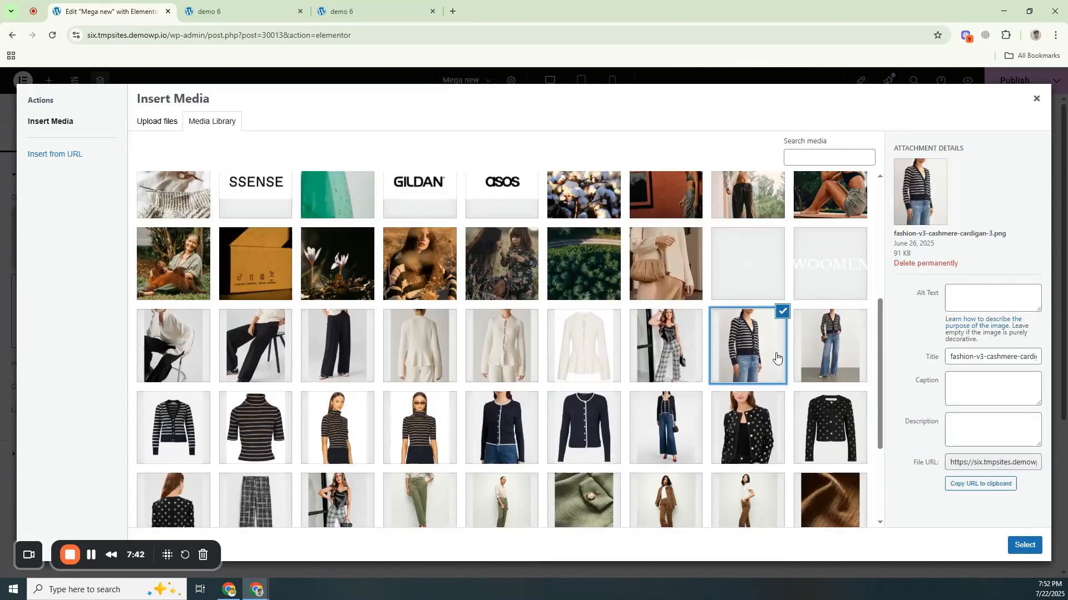
pyautogui.click(1024, 546)
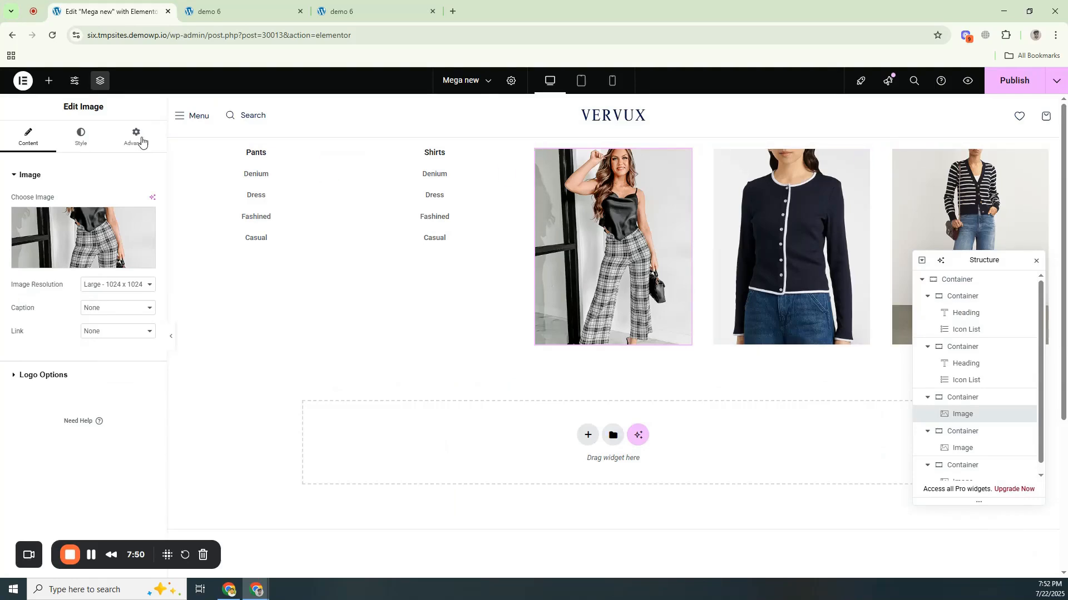
# Step: Add a Heading widget below the third column's image and title it "Trousers"
pyautogui.click(49, 80)
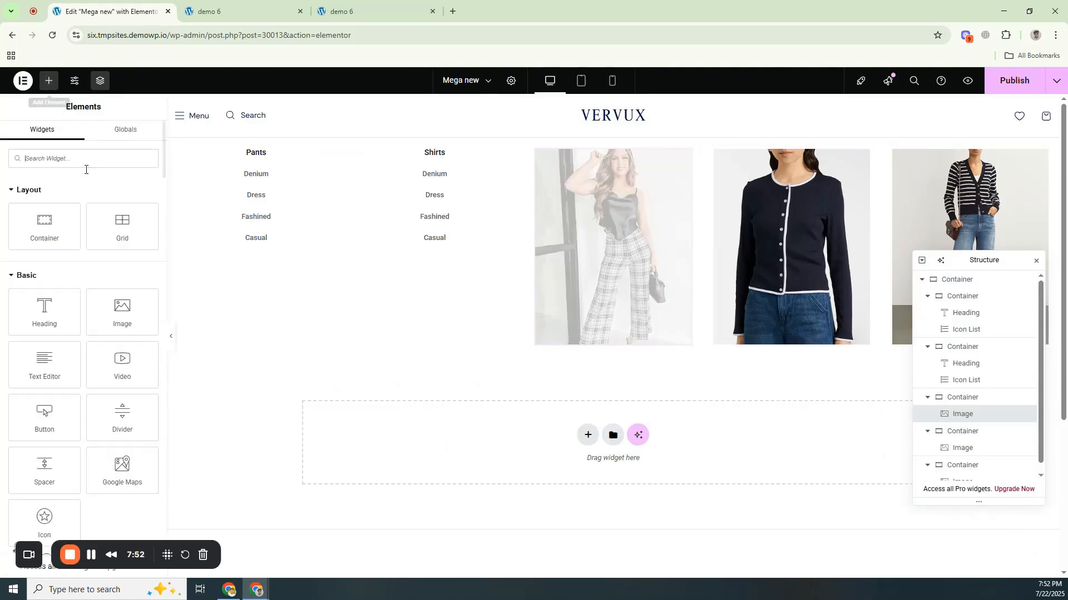
pyautogui.moveTo(57, 294); pyautogui.dragTo(549, 338)
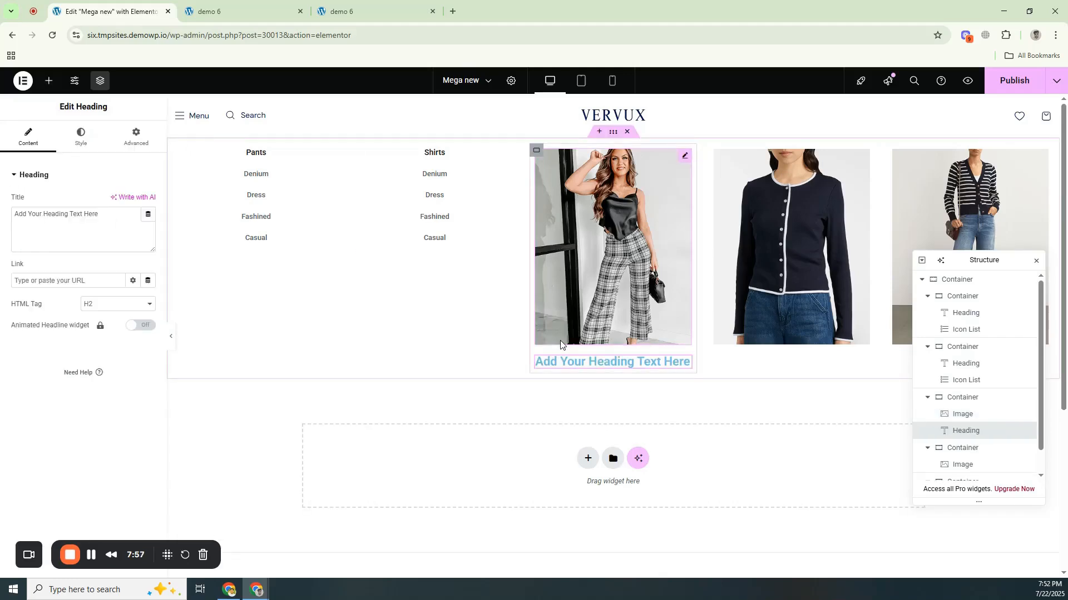
pyautogui.tripleClick(98, 211)
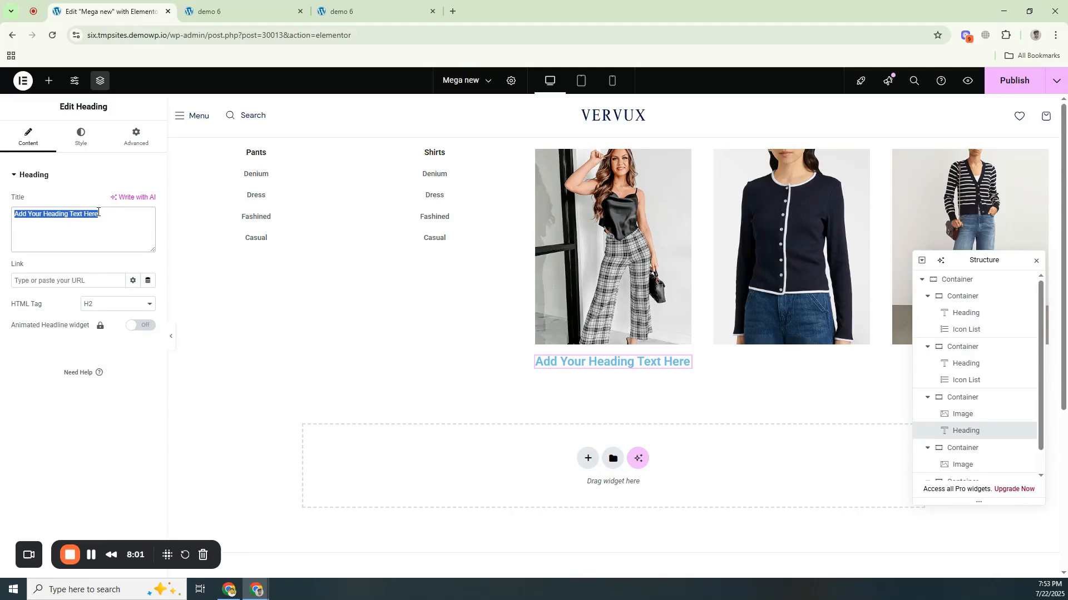
pyautogui.write('Trousers')
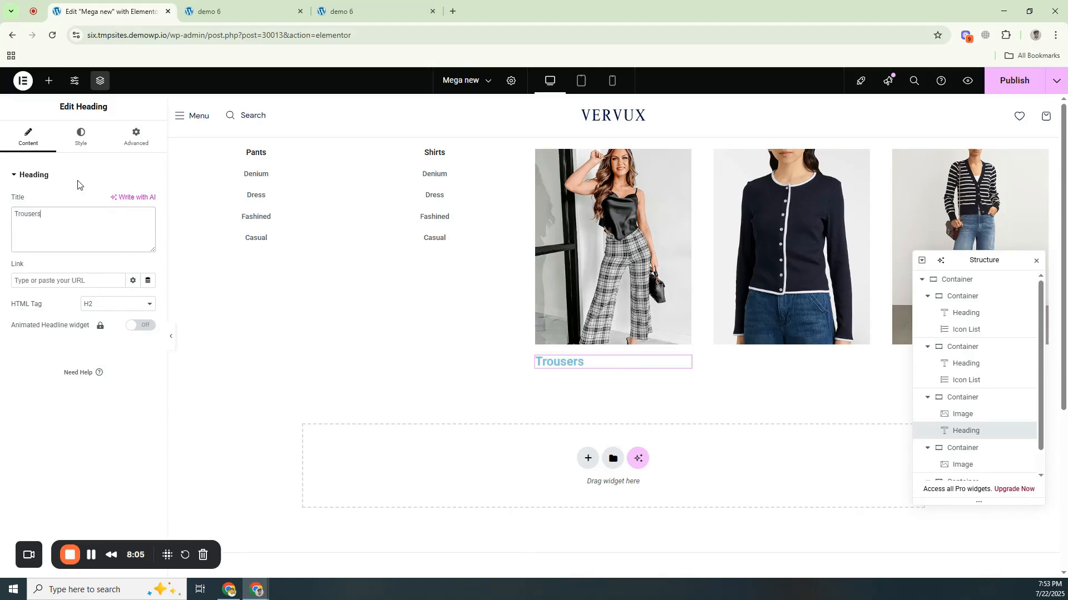
# Step: Set the Trousers heading's text color to black (#000000) and its font size to 15 px
pyautogui.click(81, 136)
pyautogui.click(148, 358)
pyautogui.moveTo(105, 419); pyautogui.dragTo(82, 494)
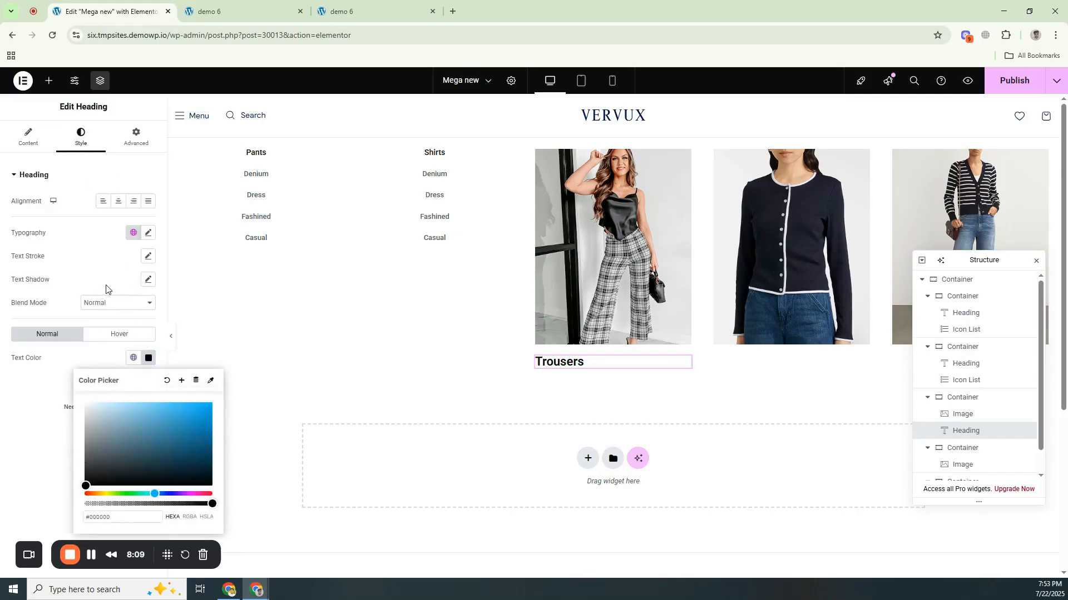
pyautogui.click(149, 234)
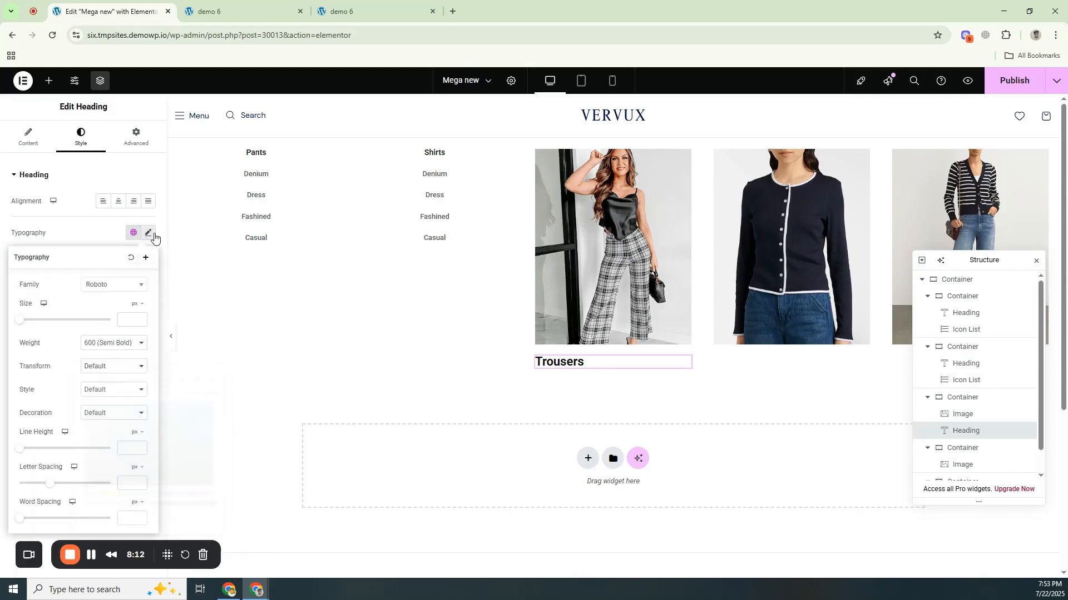
pyautogui.click(124, 318)
pyautogui.write('15')
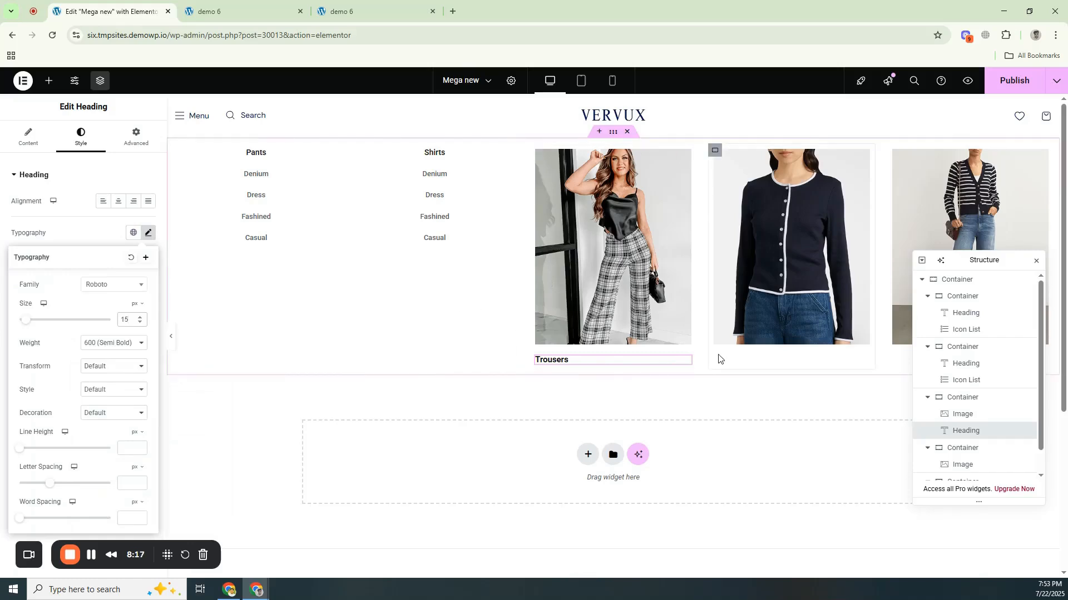
# Step: Add a Heading widget below the fourth column's image and title it "Shirts"
pyautogui.click(28, 138)
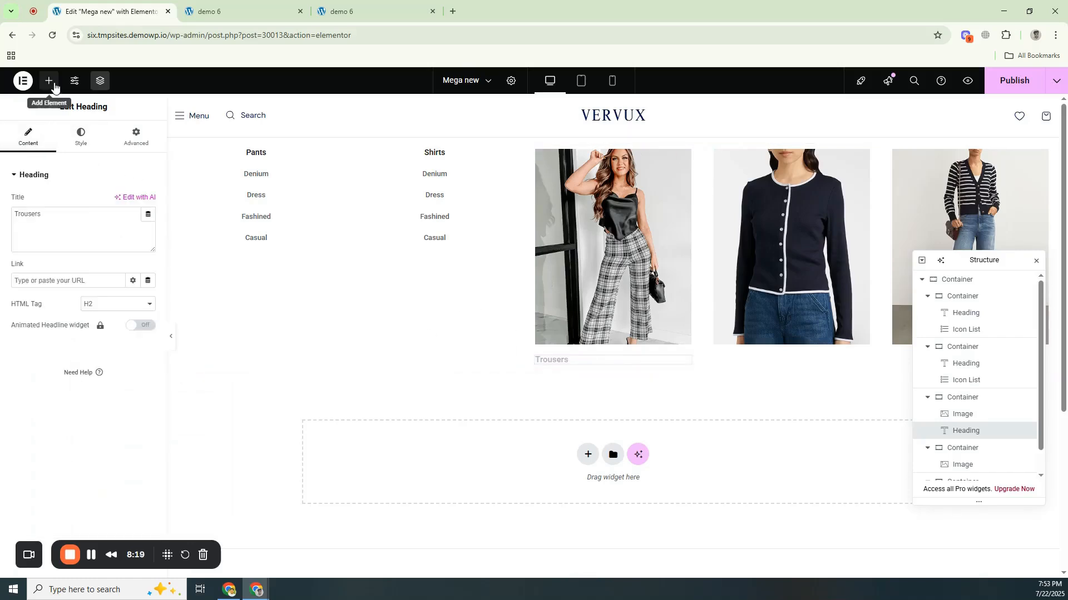
pyautogui.click(53, 88)
pyautogui.moveTo(48, 310); pyautogui.dragTo(778, 350)
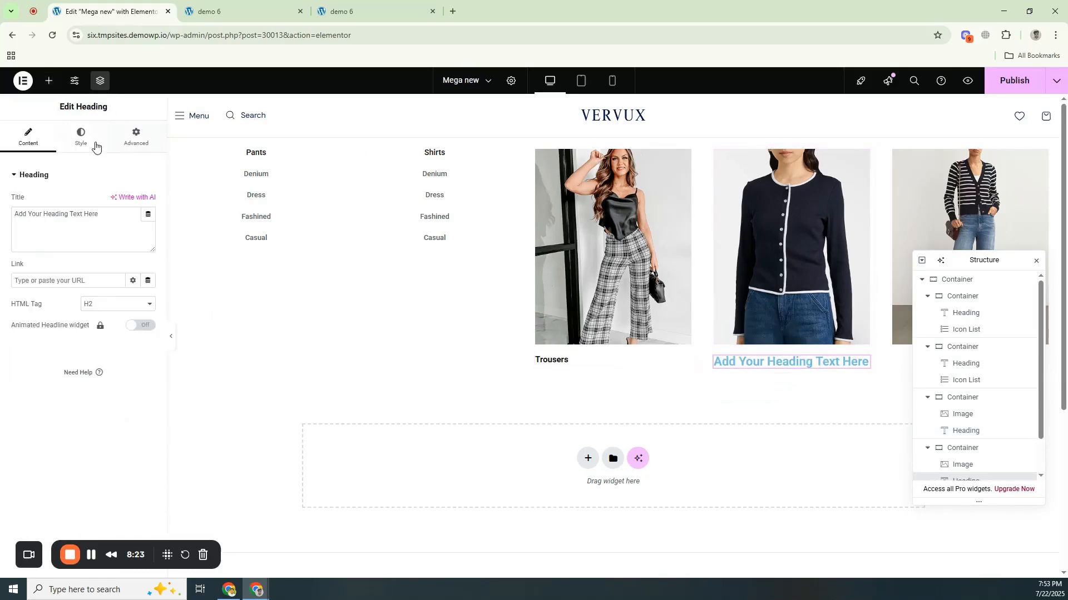
pyautogui.moveTo(112, 220); pyautogui.dragTo(9, 222)
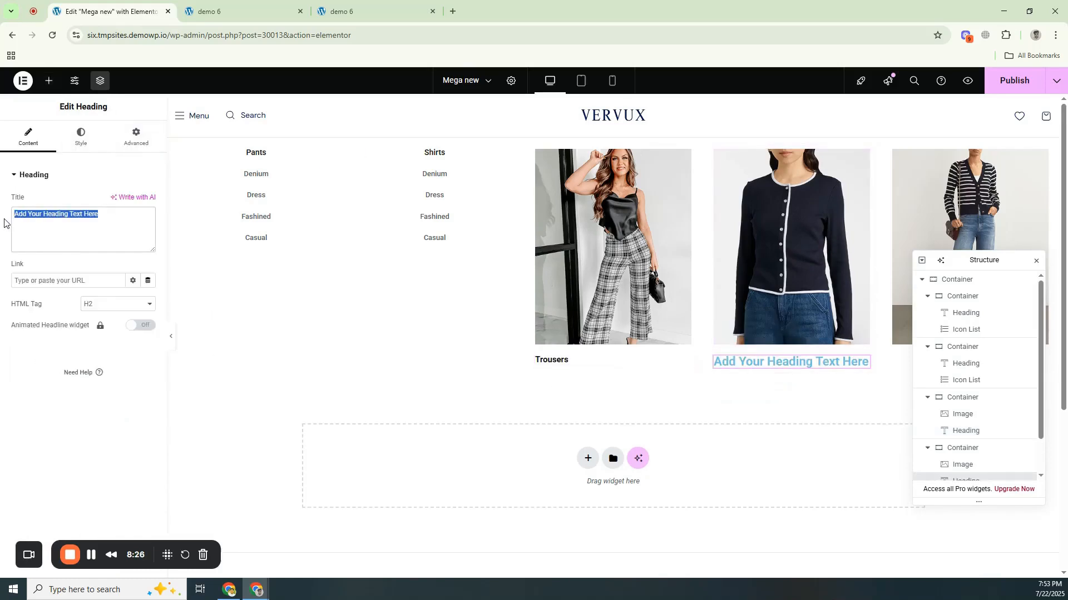
pyautogui.write('Sh')
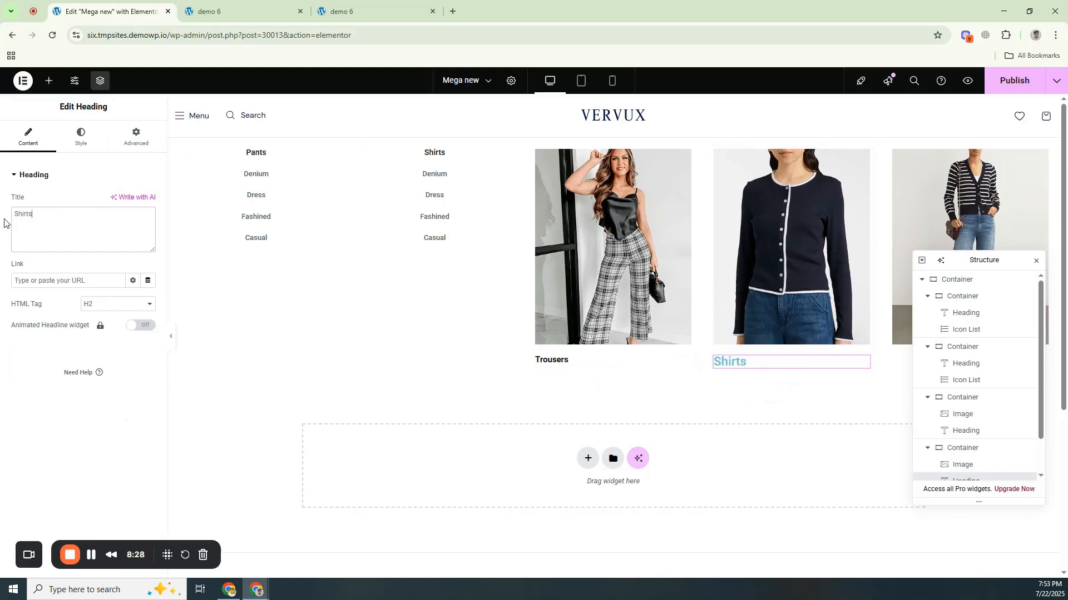
pyautogui.write('irts')
# Step: Set the text color of the Shirts heading under the image to black (#000000) and its font size to 15 px
pyautogui.click(77, 135)
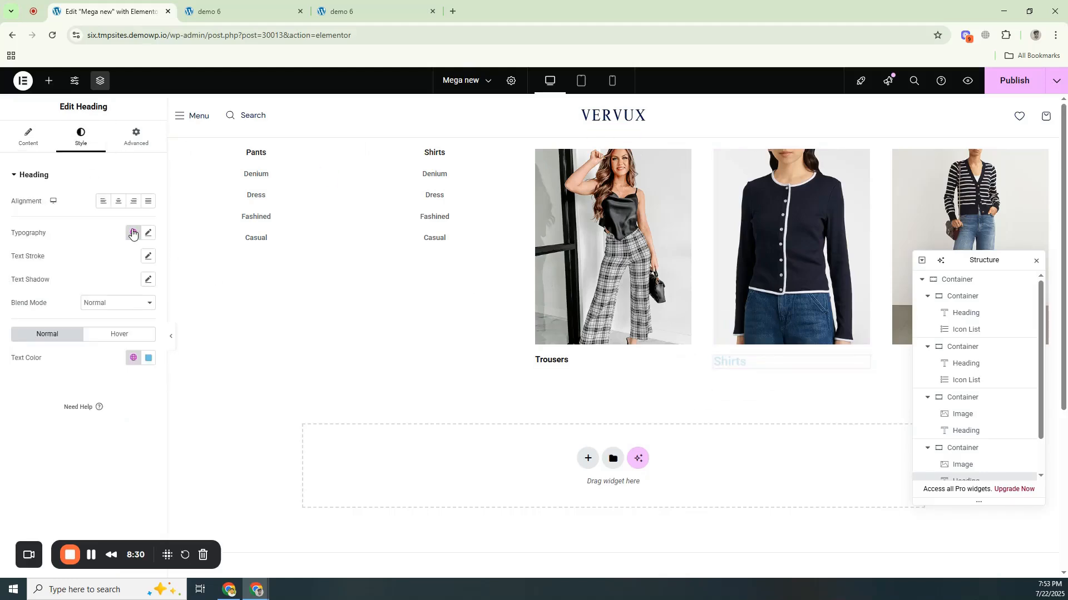
pyautogui.click(148, 359)
pyautogui.click(85, 486)
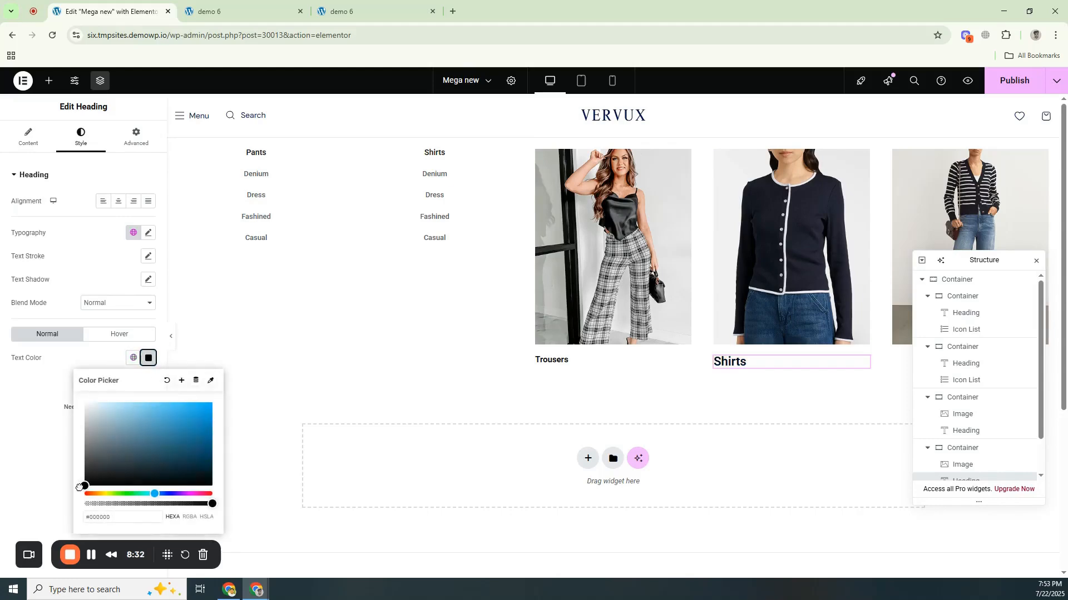
pyautogui.click(149, 236)
pyautogui.click(148, 234)
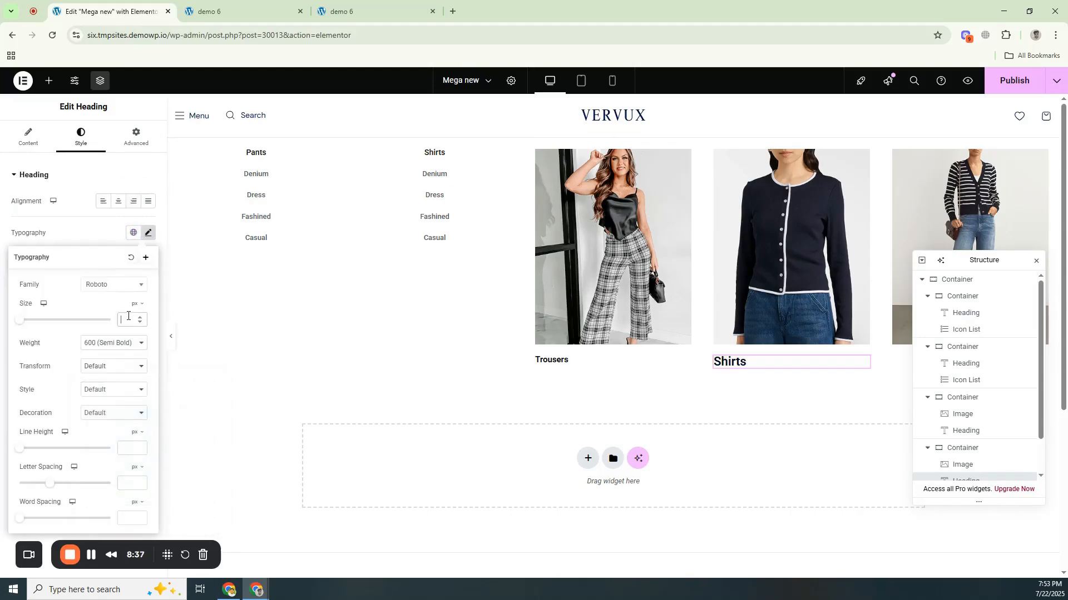
pyautogui.write('15')
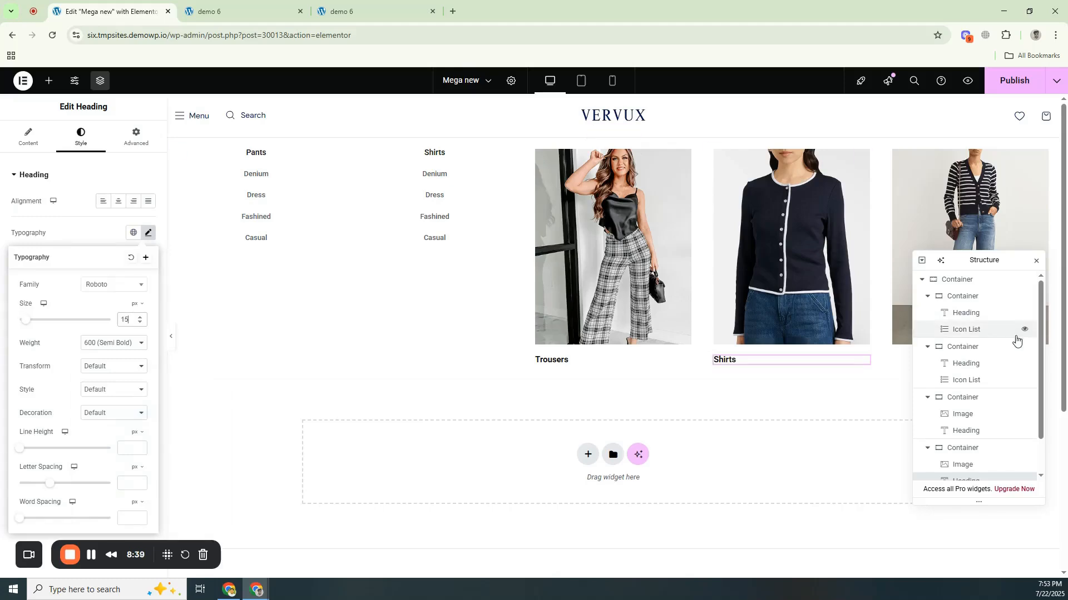
# Step: Move the Structure panel clear of the fifth column and add a Heading titled "Sweater" below that column's image
pyautogui.moveTo(977, 259); pyautogui.dragTo(921, 356)
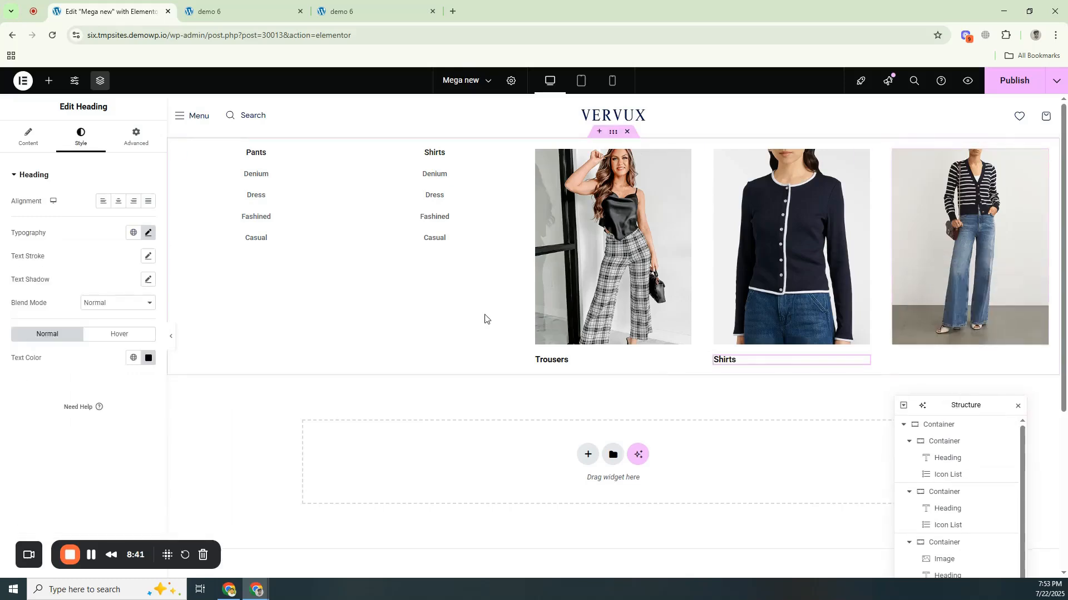
pyautogui.click(931, 264)
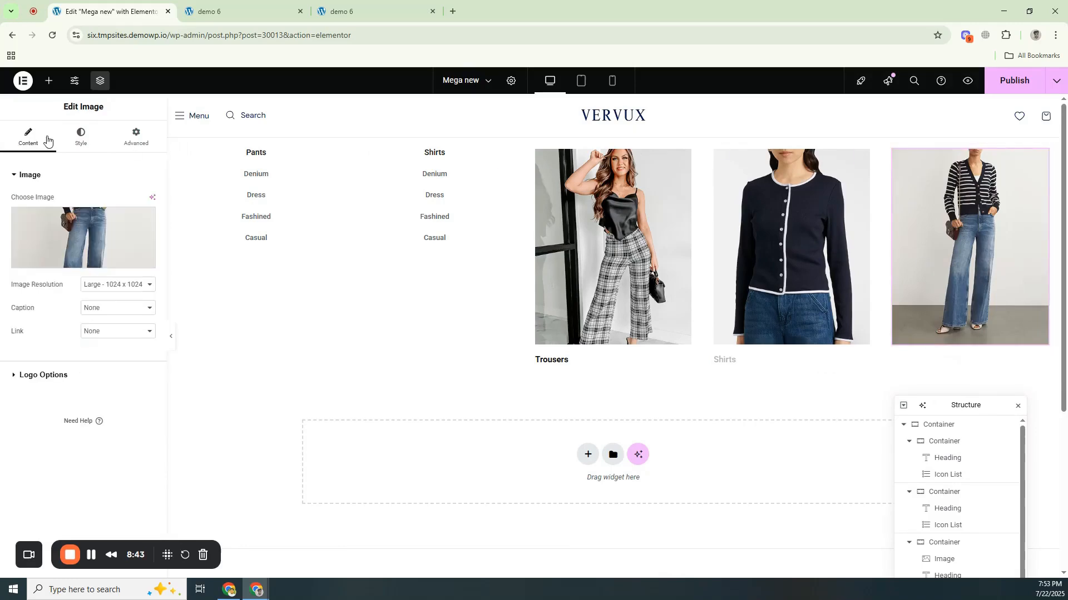
pyautogui.click(49, 81)
pyautogui.moveTo(32, 313); pyautogui.dragTo(947, 372)
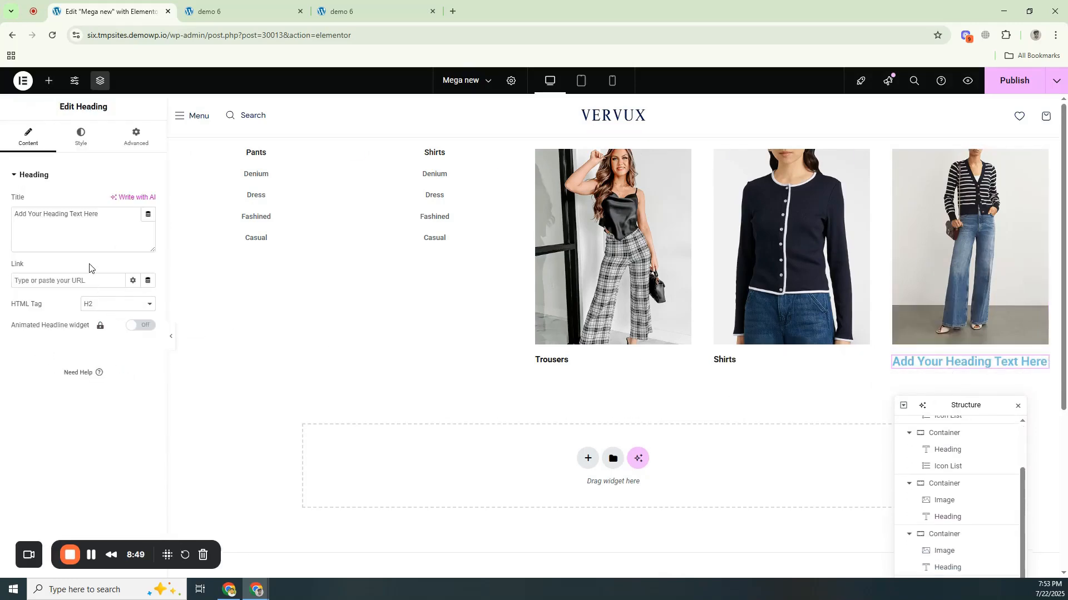
pyautogui.tripleClick(106, 217)
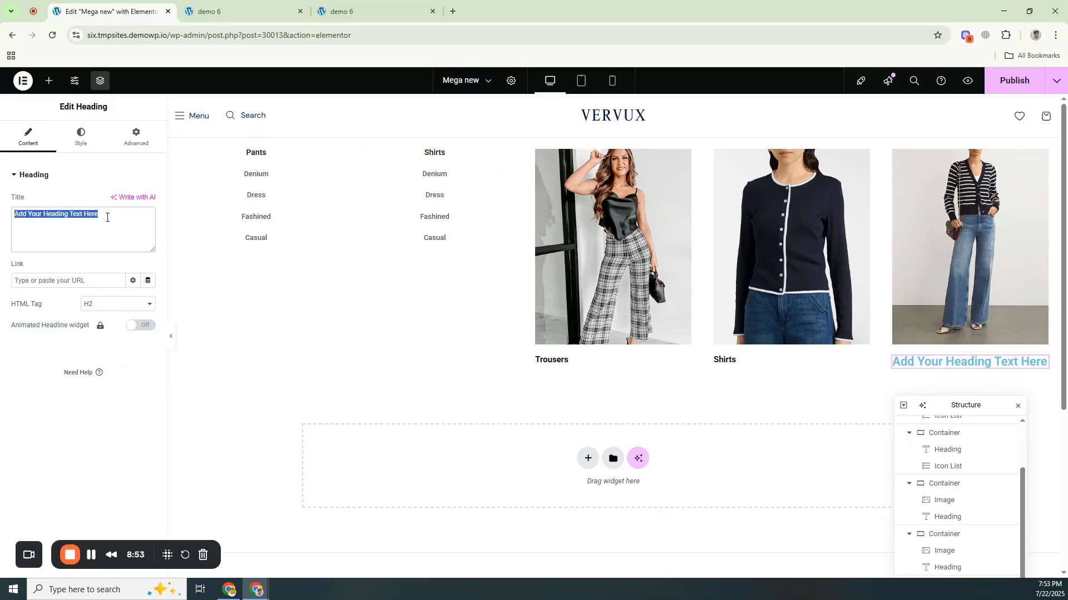
pyautogui.write('Sweater')
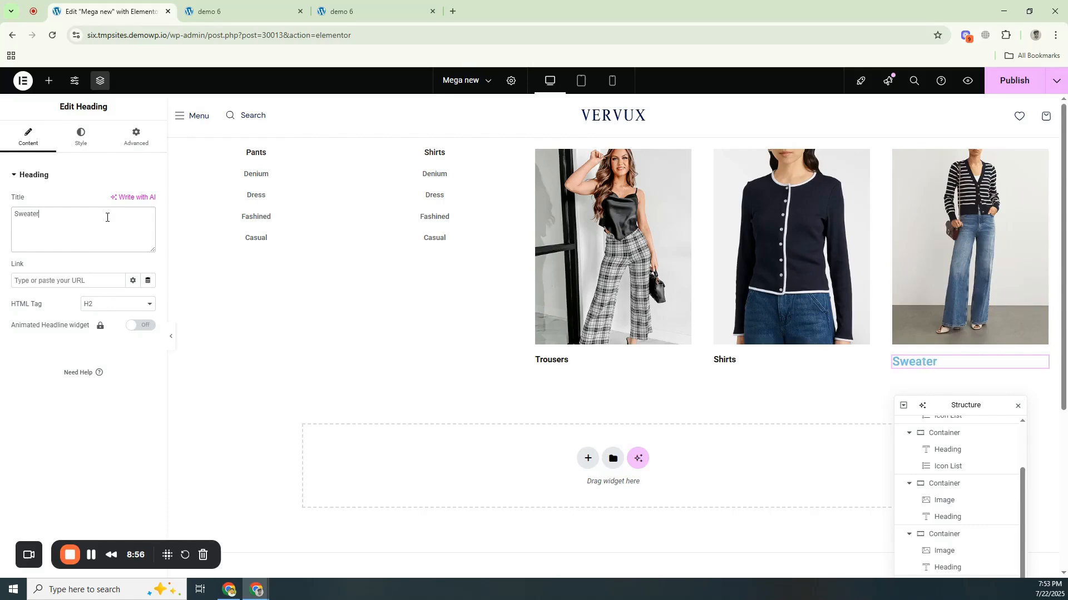
# Step: Set the Sweater heading's text color to black and its font size to 15 px
pyautogui.click(82, 143)
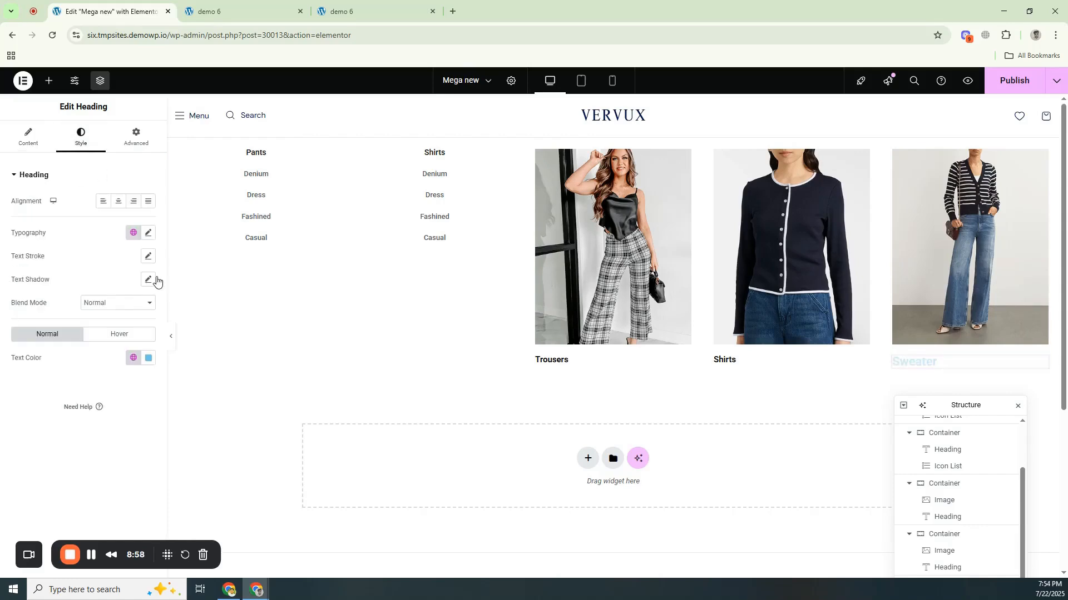
pyautogui.click(148, 357)
pyautogui.click(89, 481)
pyautogui.moveTo(89, 482); pyautogui.dragTo(84, 484)
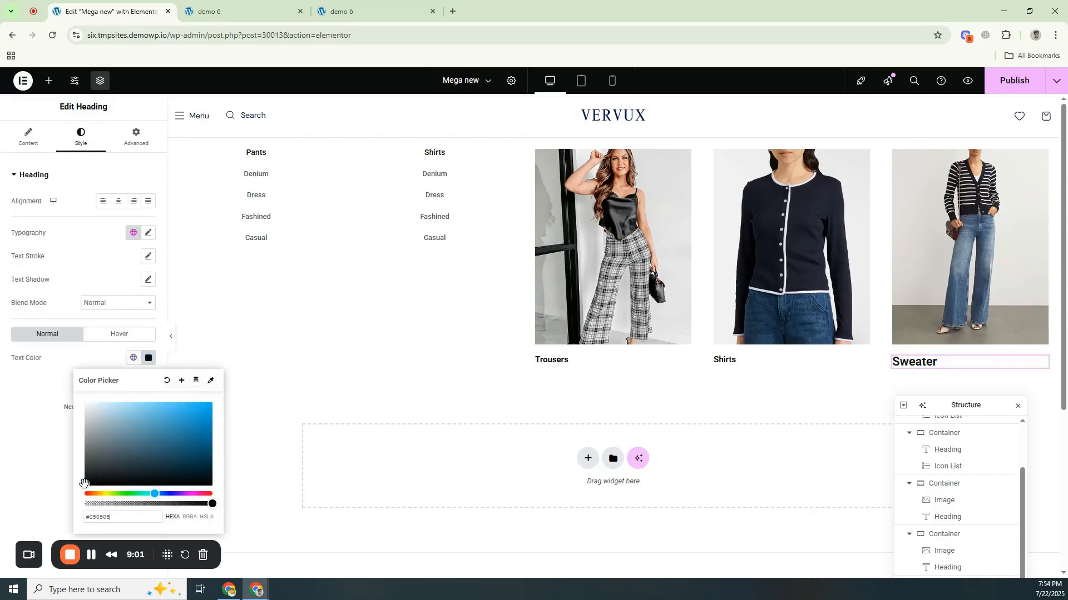
pyautogui.click(147, 235)
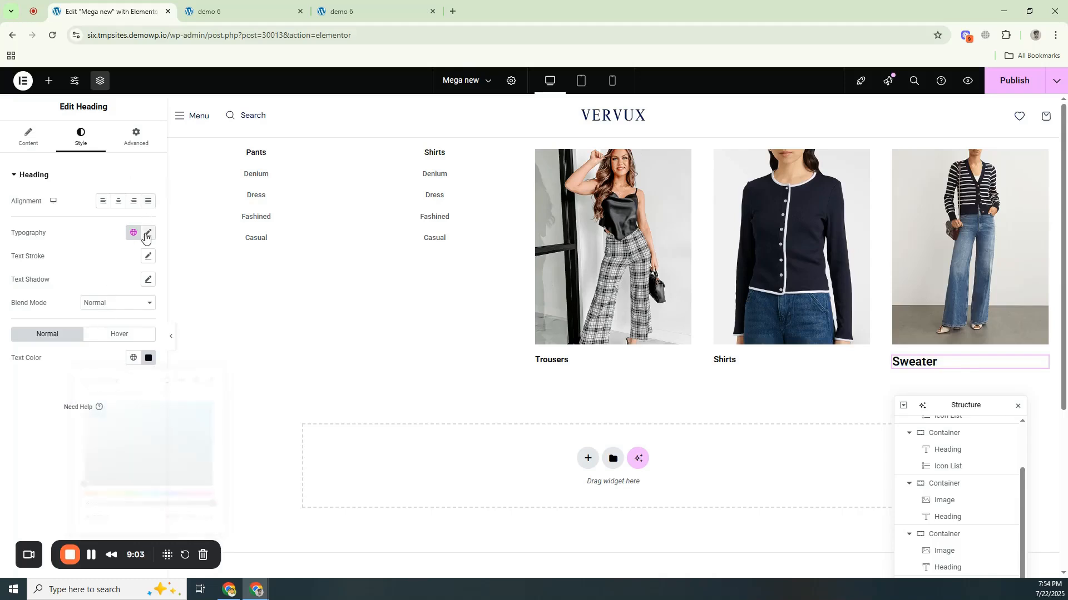
pyautogui.write('15')
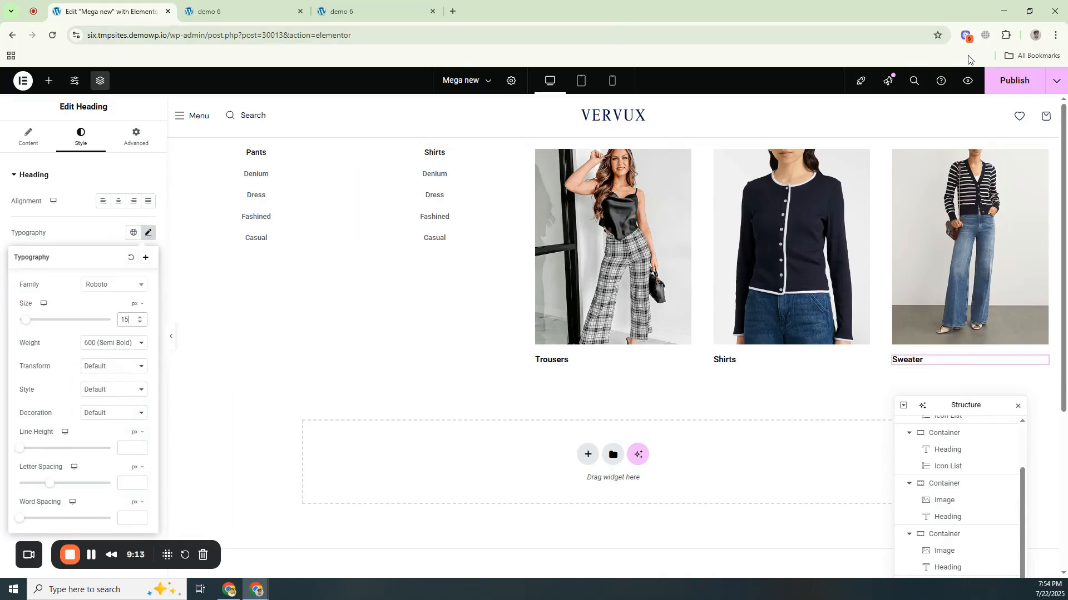
# Step: Publish the Mega new template and open the Header Home template from the store's front page for editing in a new tab
pyautogui.click(1010, 88)
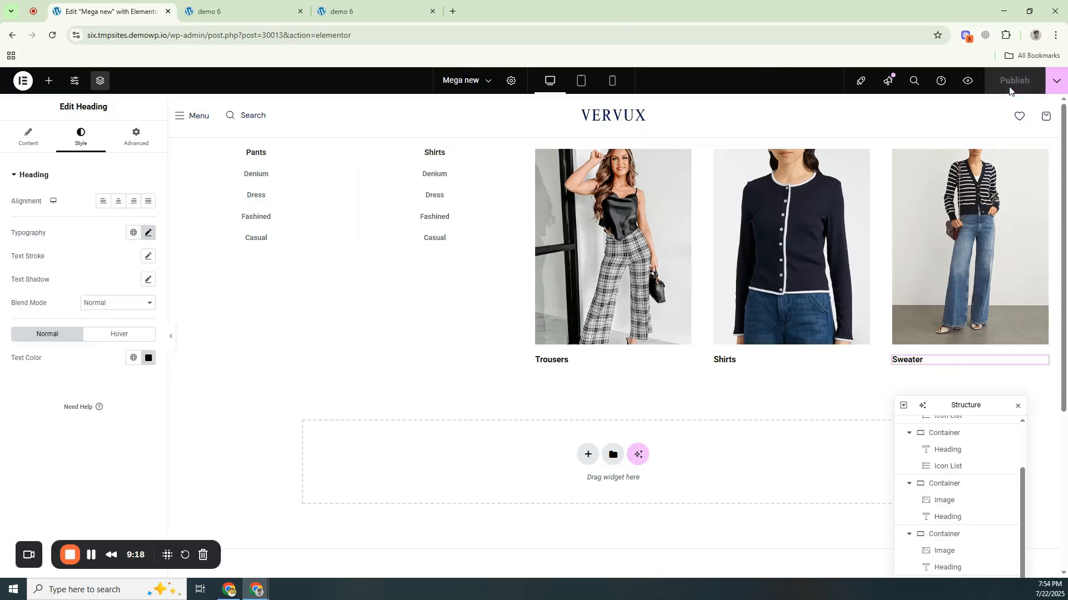
pyautogui.click(245, 8)
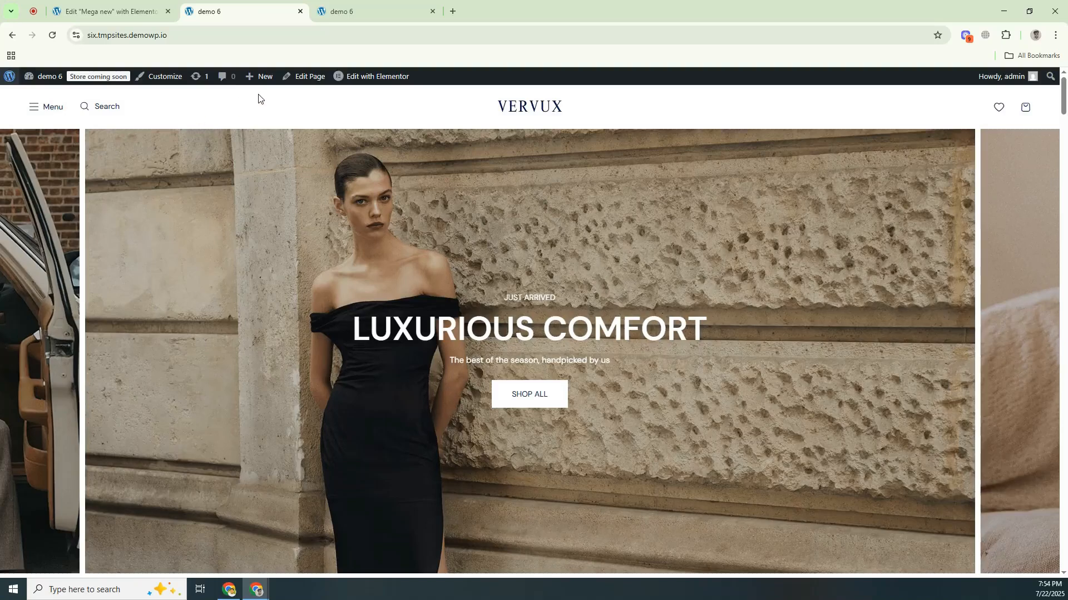
pyautogui.moveTo(370, 78)
pyautogui.rightClick(356, 101)
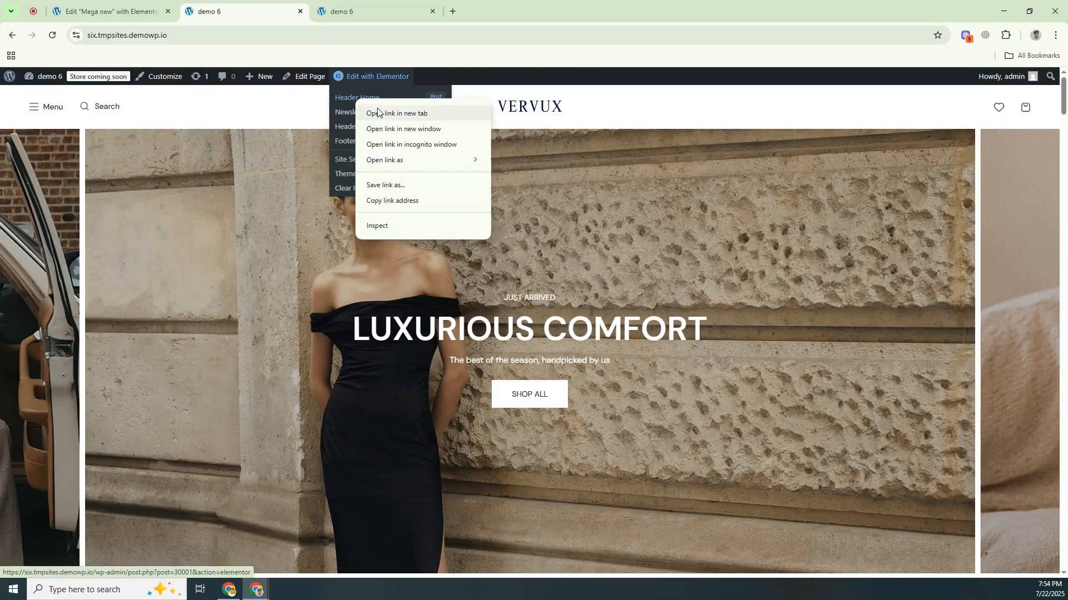
pyautogui.click(377, 114)
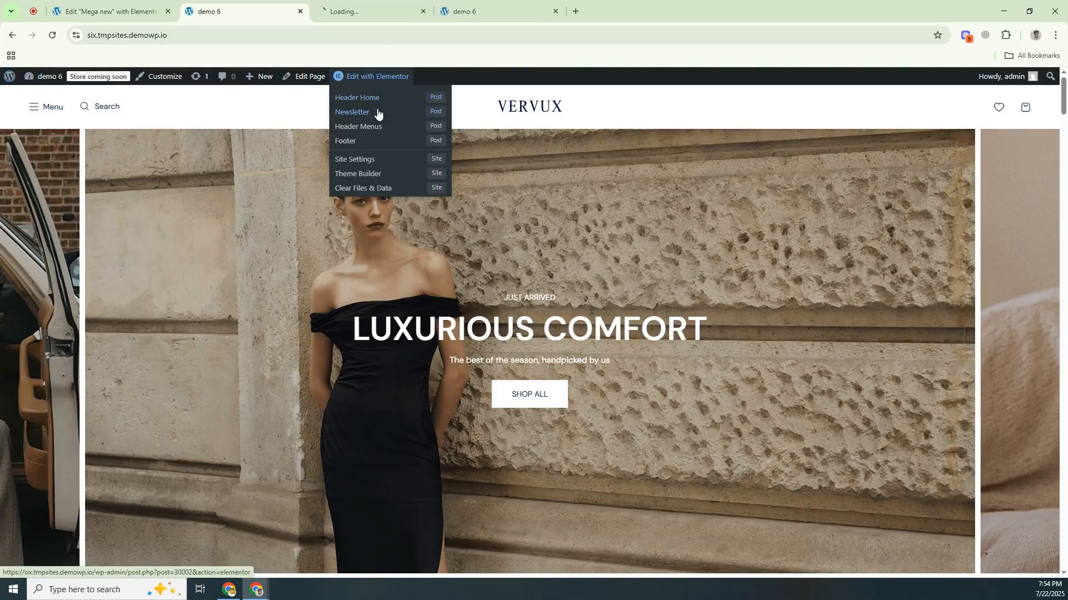
pyautogui.click(401, 3)
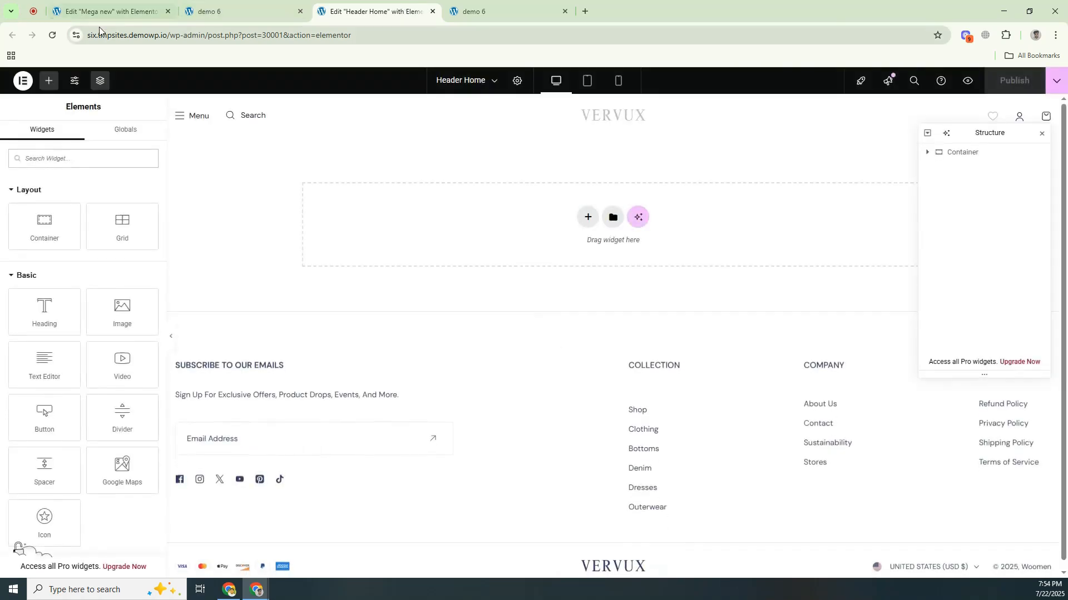
# Step: Search the widgets for "mega" and add the CubeWP Mega Menu widget to the header's outer container, before the inner container
pyautogui.click(50, 160)
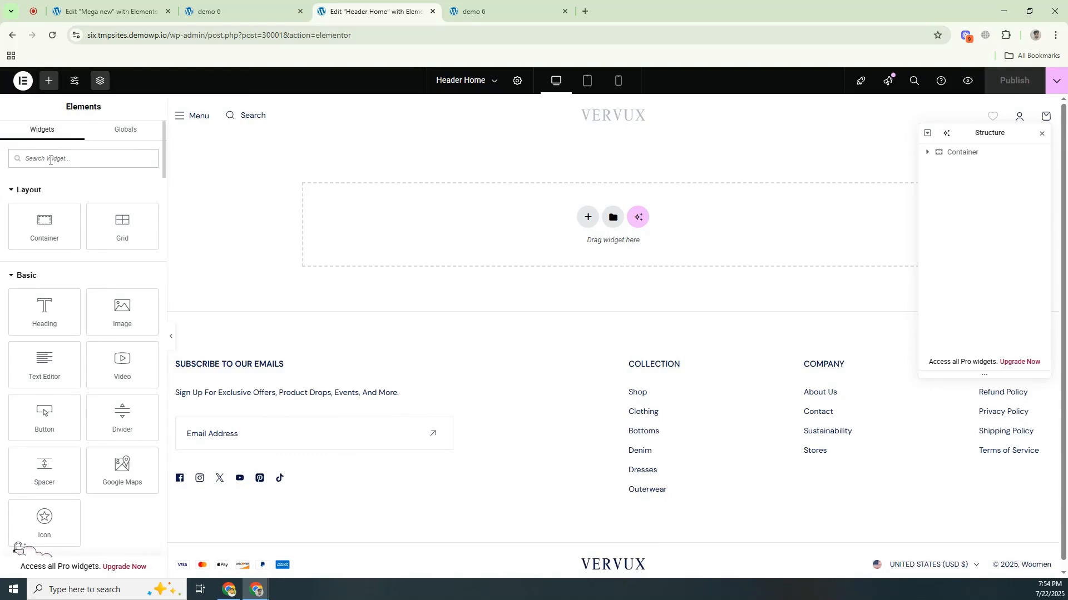
pyautogui.write('mega')
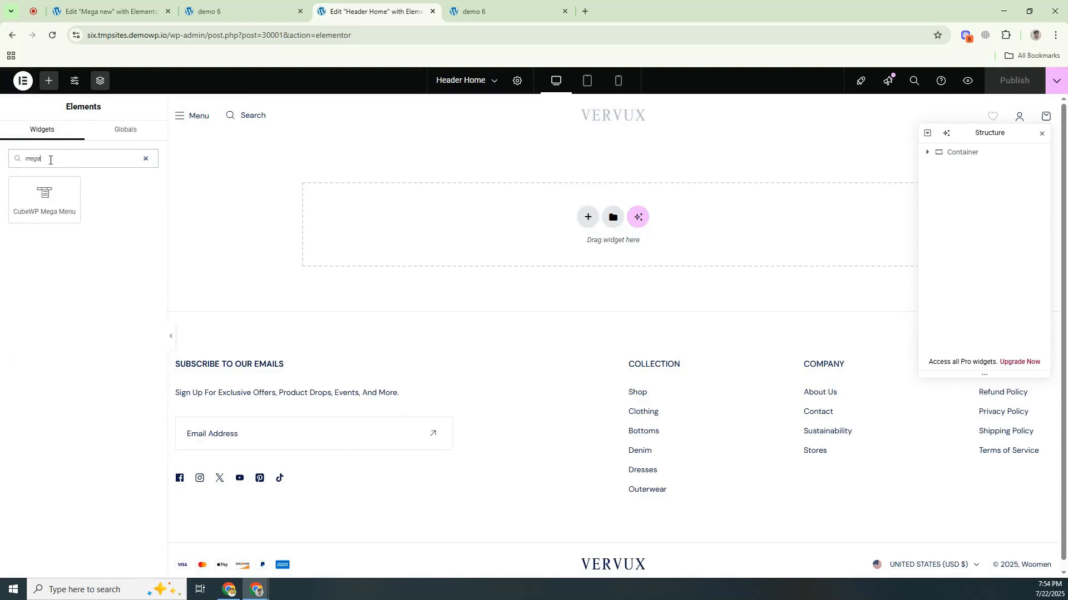
pyautogui.moveTo(47, 194); pyautogui.dragTo(252, 110)
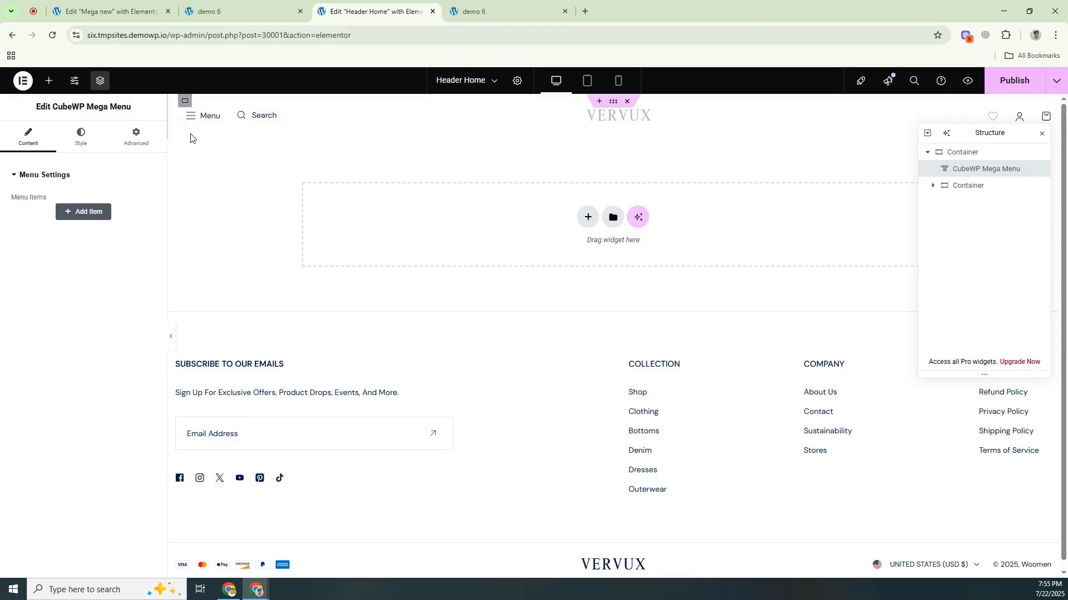
# Step: Give the CubeWP Mega Menu widget a custom width of 99 px
pyautogui.moveTo(168, 119); pyautogui.dragTo(100, 139)
pyautogui.click(79, 136)
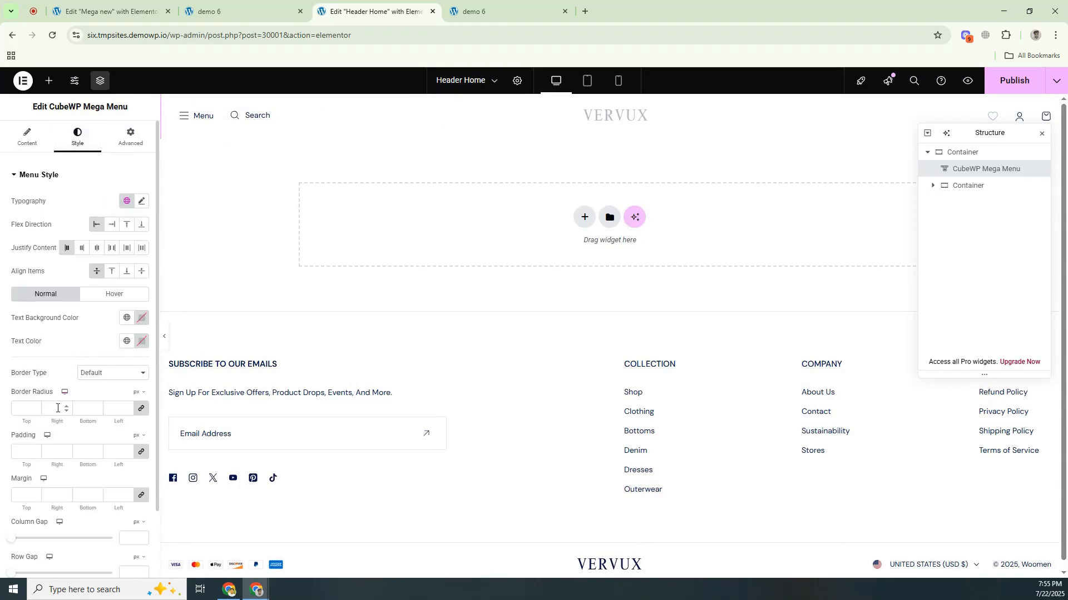
pyautogui.moveTo(12, 573); pyautogui.dragTo(76, 573)
pyautogui.click(135, 138)
pyautogui.click(106, 288)
pyautogui.click(89, 345)
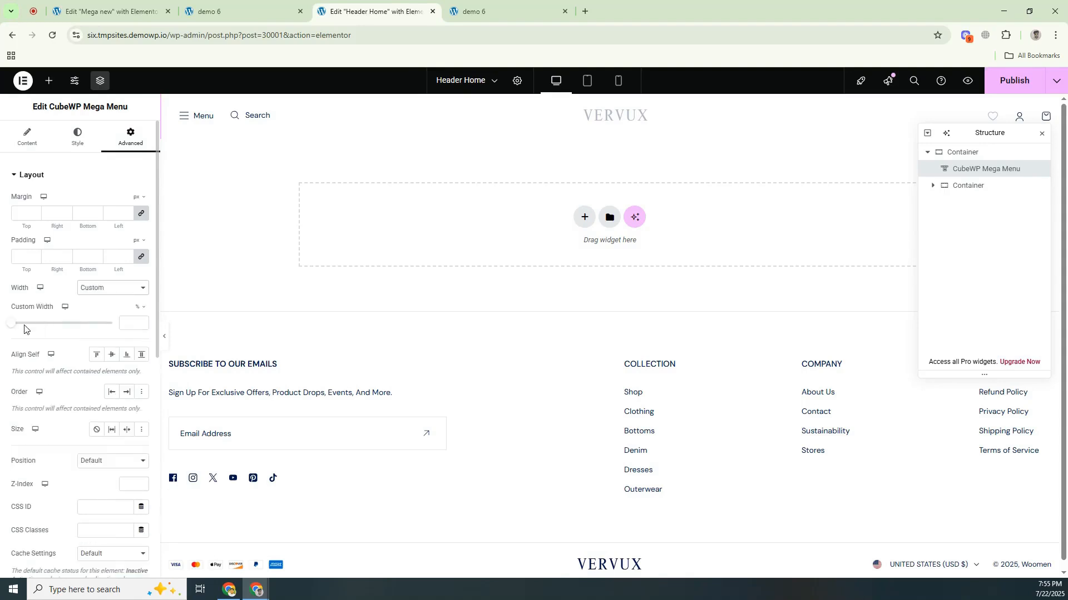
pyautogui.moveTo(11, 328); pyautogui.dragTo(16, 327)
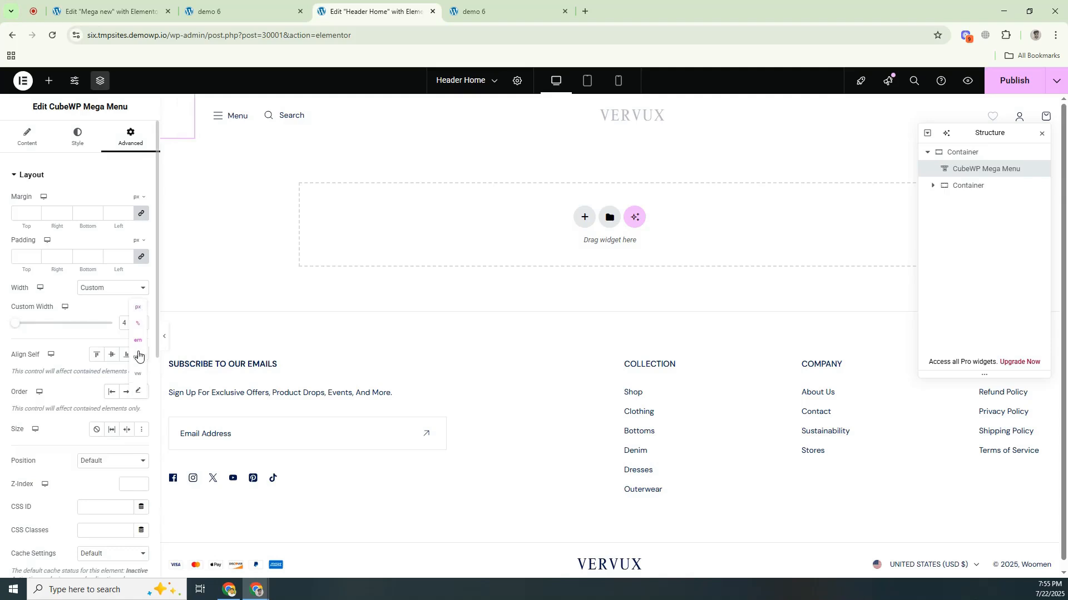
pyautogui.click(137, 309)
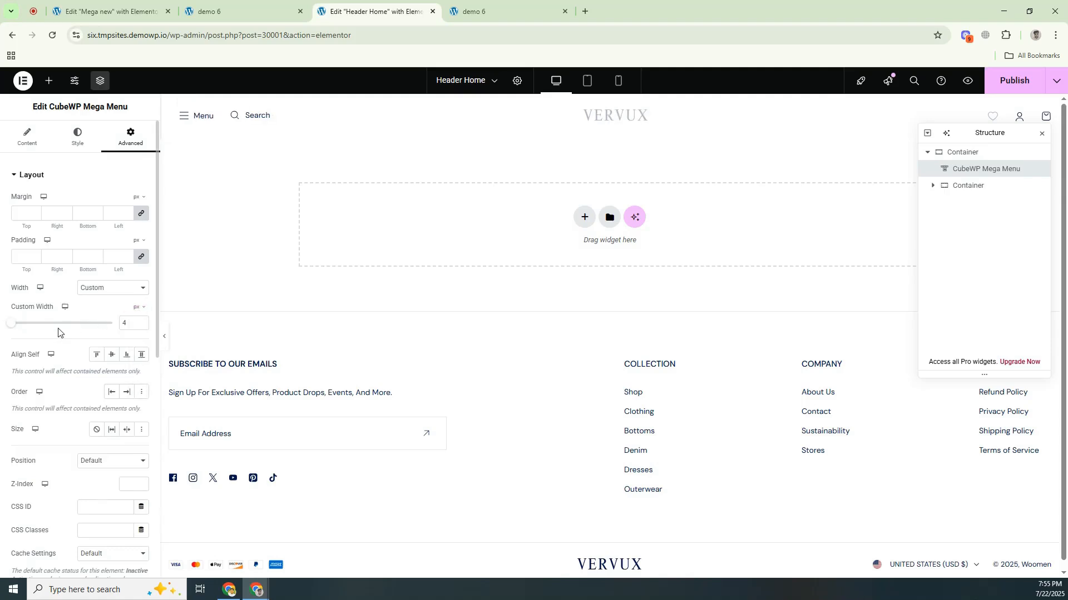
pyautogui.click(19, 328)
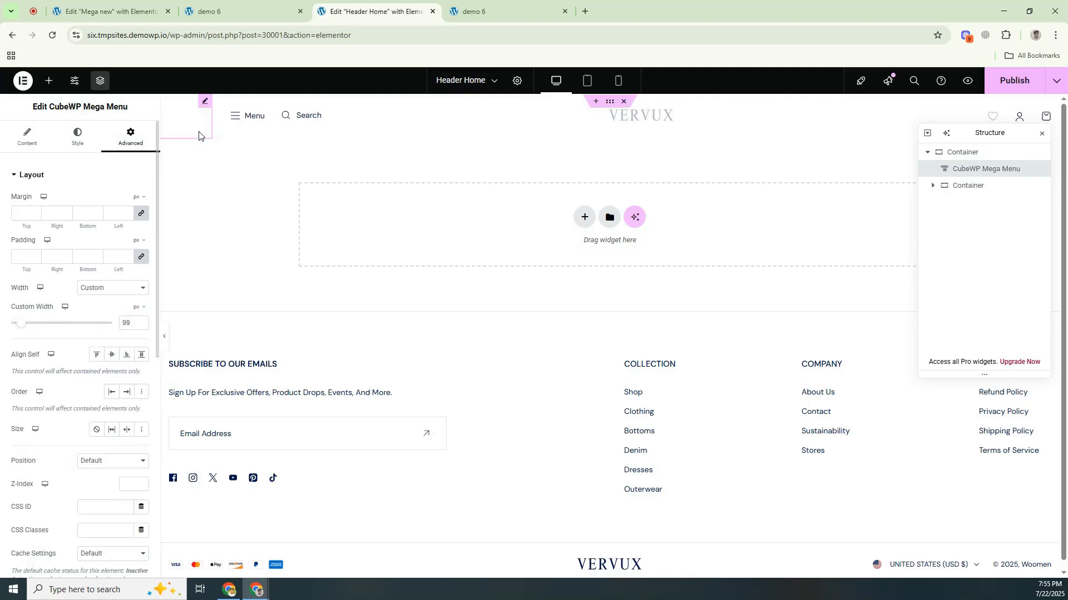
pyautogui.click(76, 139)
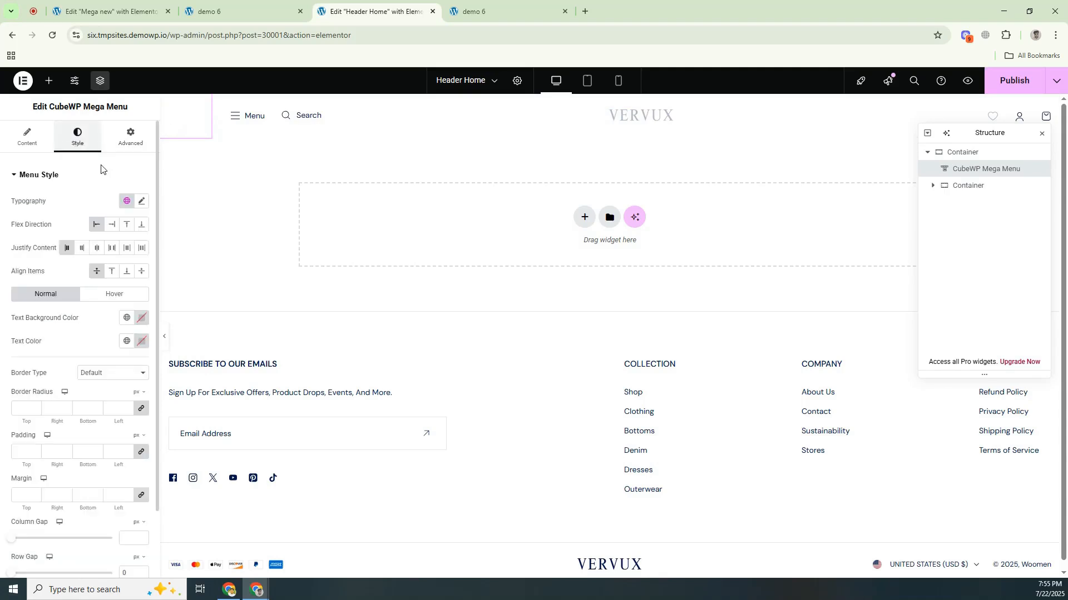
pyautogui.click(140, 202)
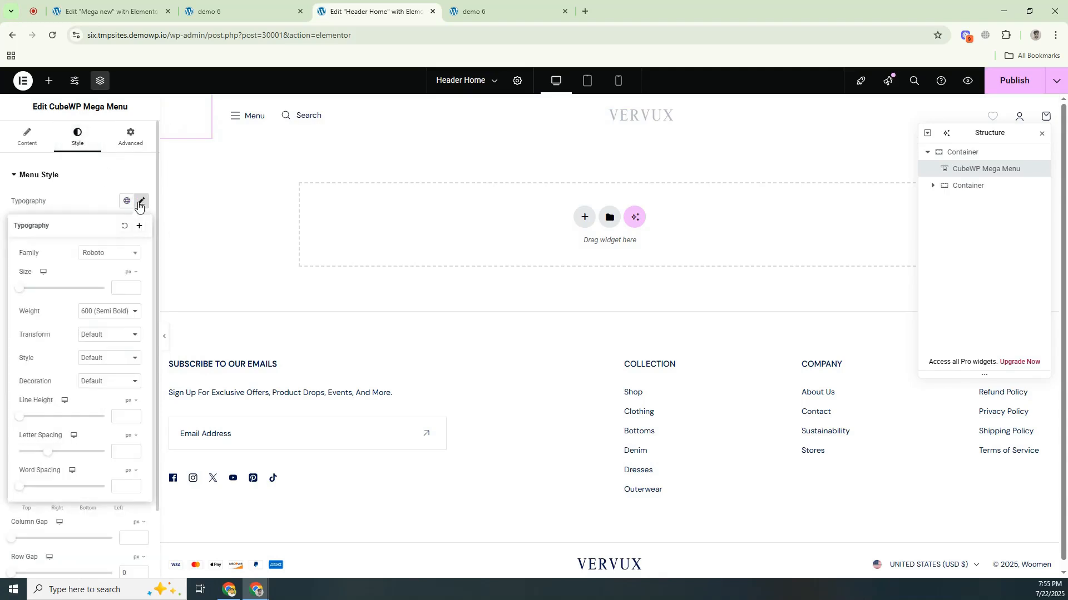
pyautogui.click(99, 192)
# Step: Add a menu item to the CubeWP Mega Menu with Mega Menu visibility and select "Mega new" as its mega menu
pyautogui.click(22, 140)
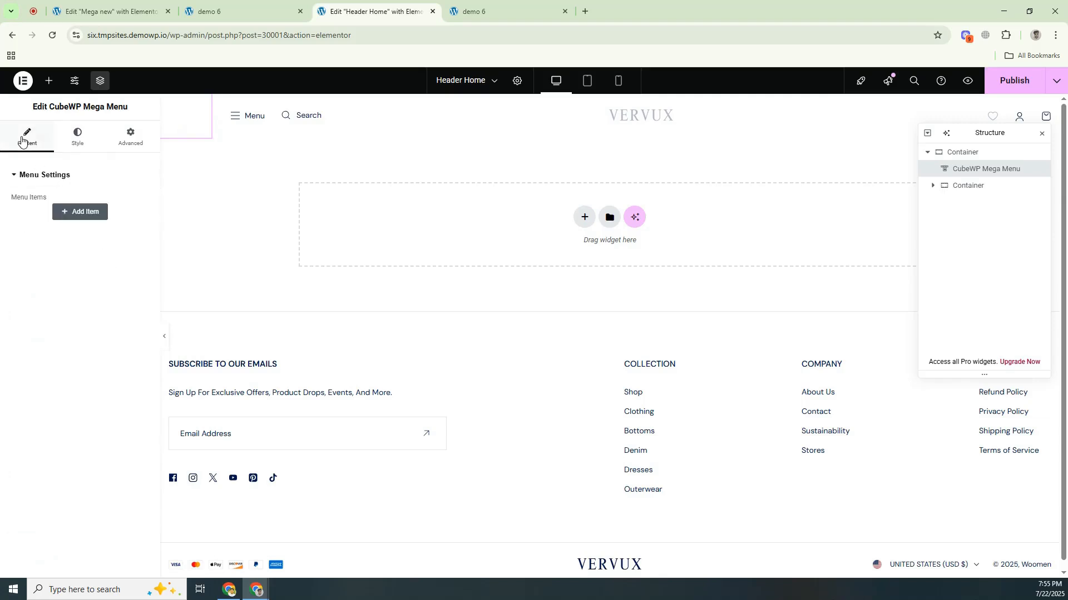
pyautogui.click(76, 213)
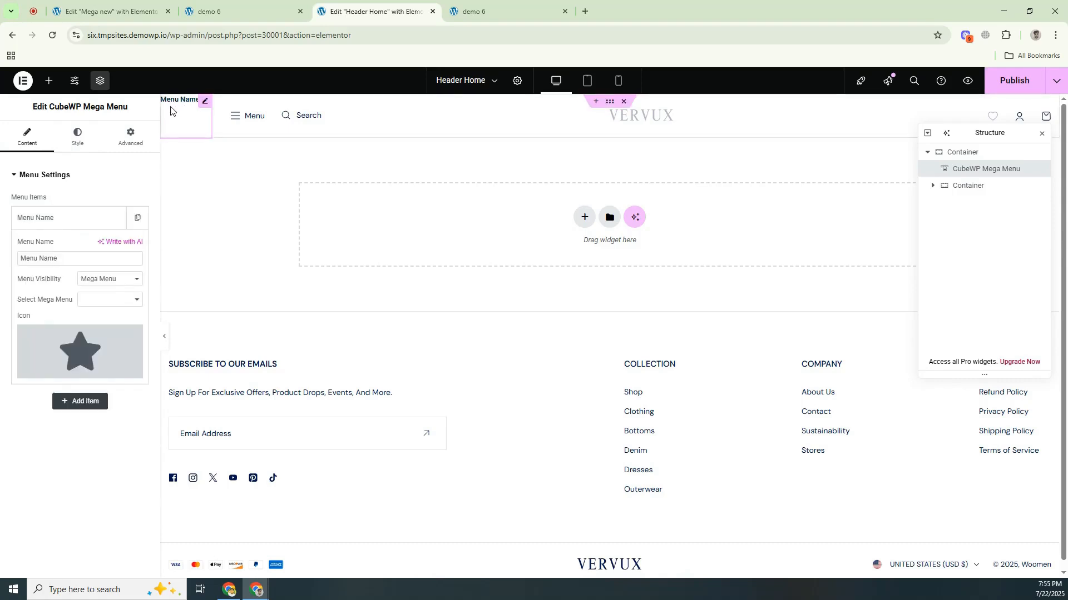
pyautogui.click(92, 280)
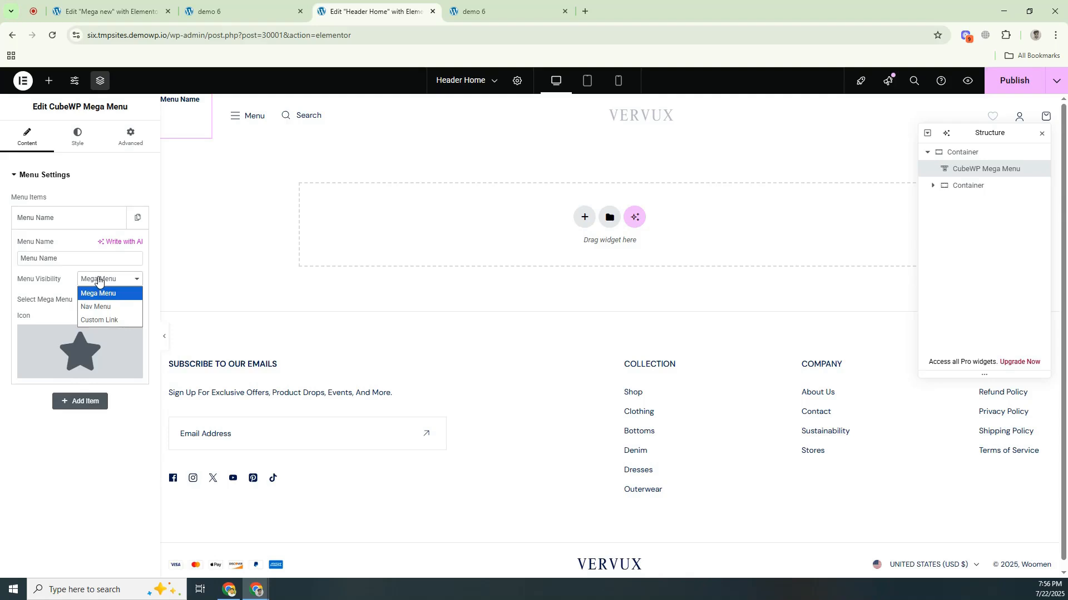
pyautogui.click(100, 294)
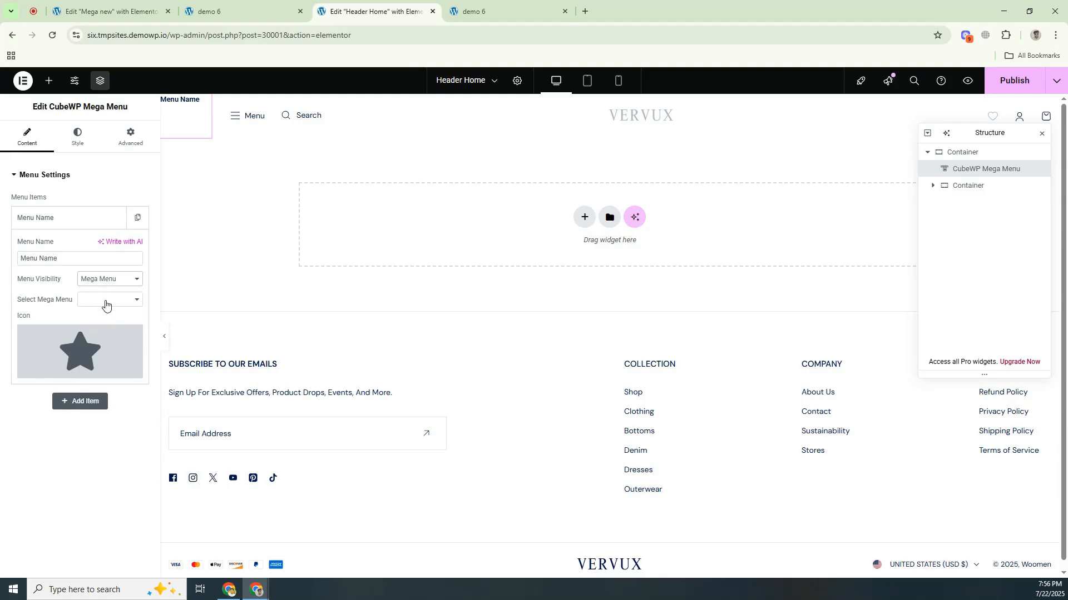
pyautogui.click(105, 301)
pyautogui.click(106, 315)
pyautogui.moveTo(190, 109)
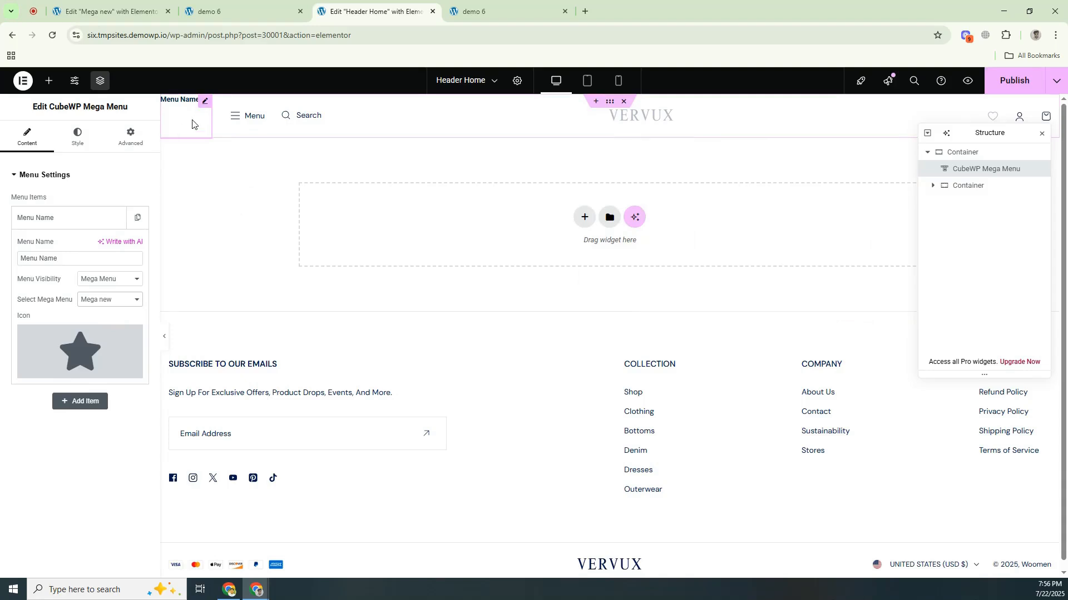
# Step: Set only the top margin of the CubeWP Mega Menu widget to 32 px, leaving the other sides at 0
pyautogui.click(126, 145)
pyautogui.click(29, 212)
pyautogui.write('20')
pyautogui.press('Up')
pyautogui.press('Up')
pyautogui.press('Up')
pyautogui.press('Up')
pyautogui.press('Up')
pyautogui.press('Up')
pyautogui.press('Up')
pyautogui.press('Up')
pyautogui.press('Up')
pyautogui.press('Up')
pyautogui.press('Up')
pyautogui.press('Up')
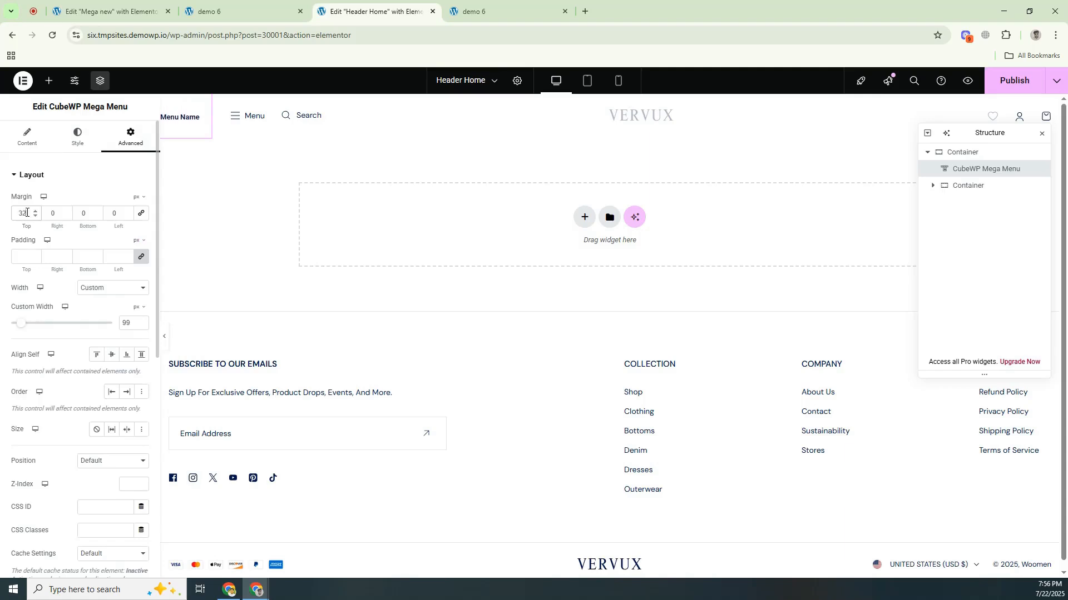
# Step: Set the widget's padding to 10 px on all sides and reduce its top margin to 21 px
pyautogui.click(82, 257)
pyautogui.write('10')
pyautogui.press('Down')
pyautogui.press('Down')
pyautogui.press('Down')
pyautogui.press('Down')
pyautogui.press('Down')
pyautogui.press('Down')
pyautogui.press('Down')
pyautogui.press('Down')
pyautogui.press('Down')
pyautogui.press('Down')
pyautogui.press('Down')
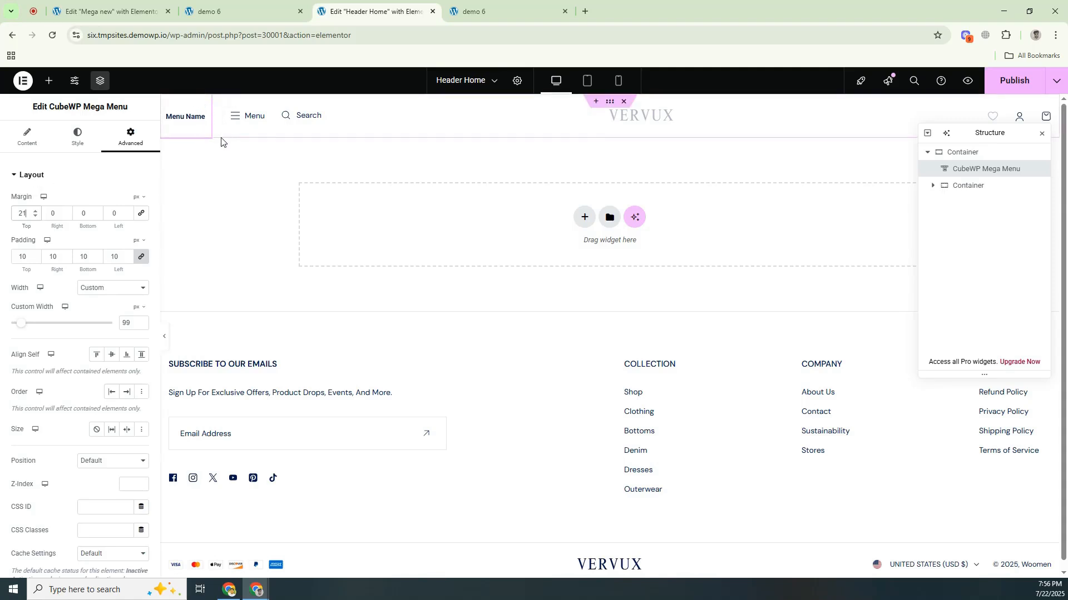
# Step: Publish the Header Home template and reload the store's front page to check the mega menu dropdown
pyautogui.click(1006, 86)
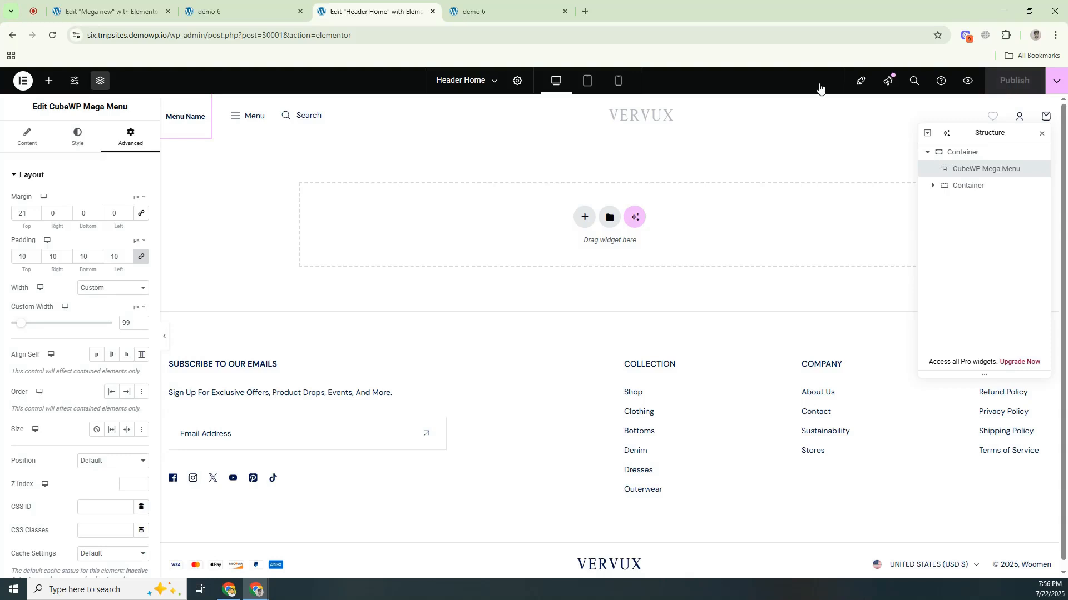
pyautogui.click(217, 11)
pyautogui.click(52, 35)
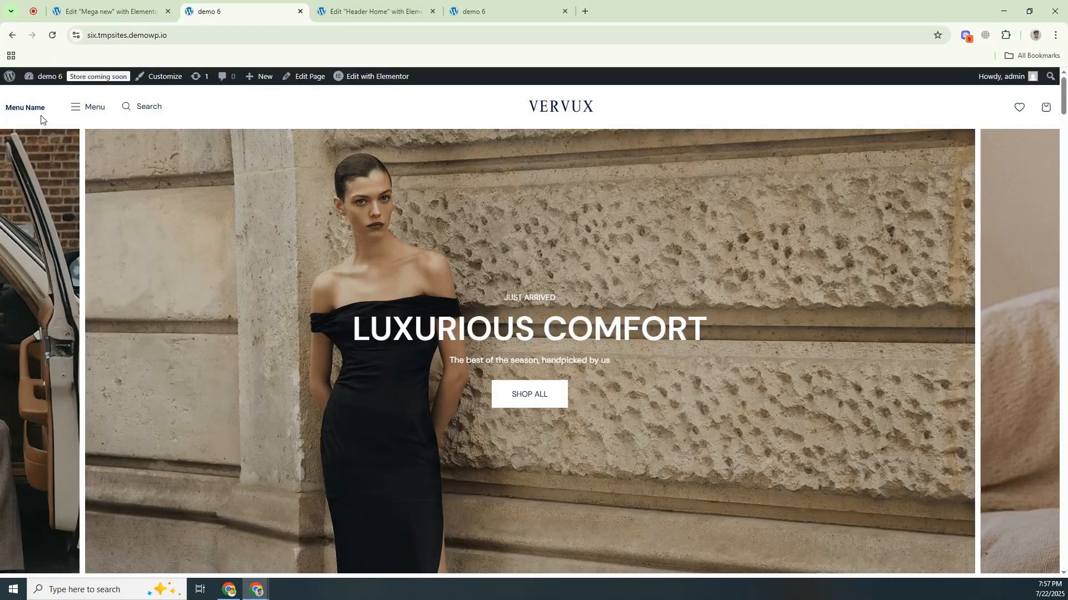
pyautogui.moveTo(20, 114)
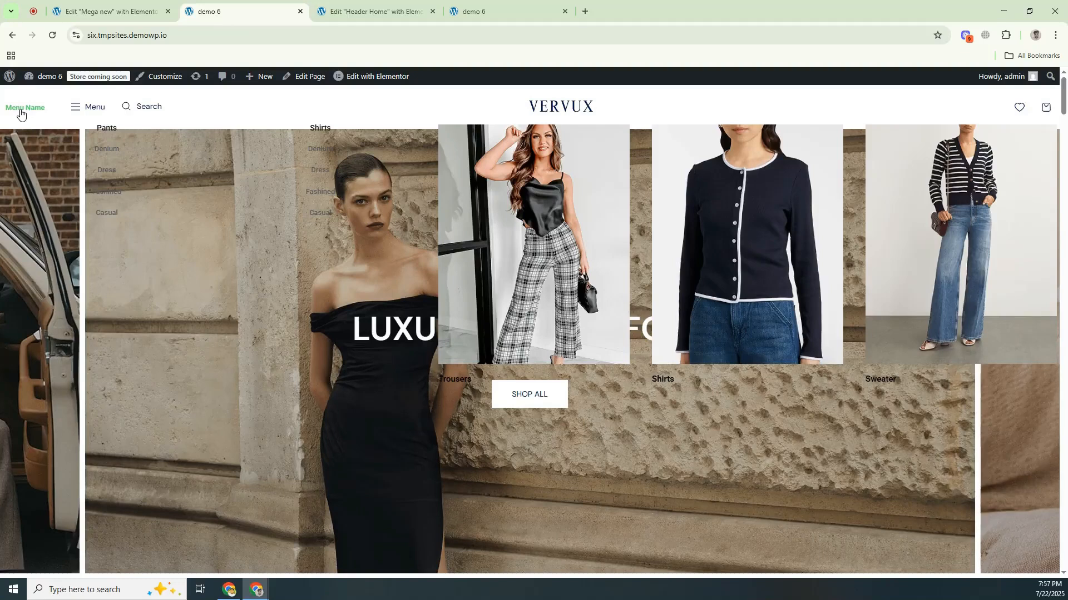
# Step: Return to the Mega new template and give its outermost container a classic background in white (#FFFFFF)
pyautogui.click(389, 11)
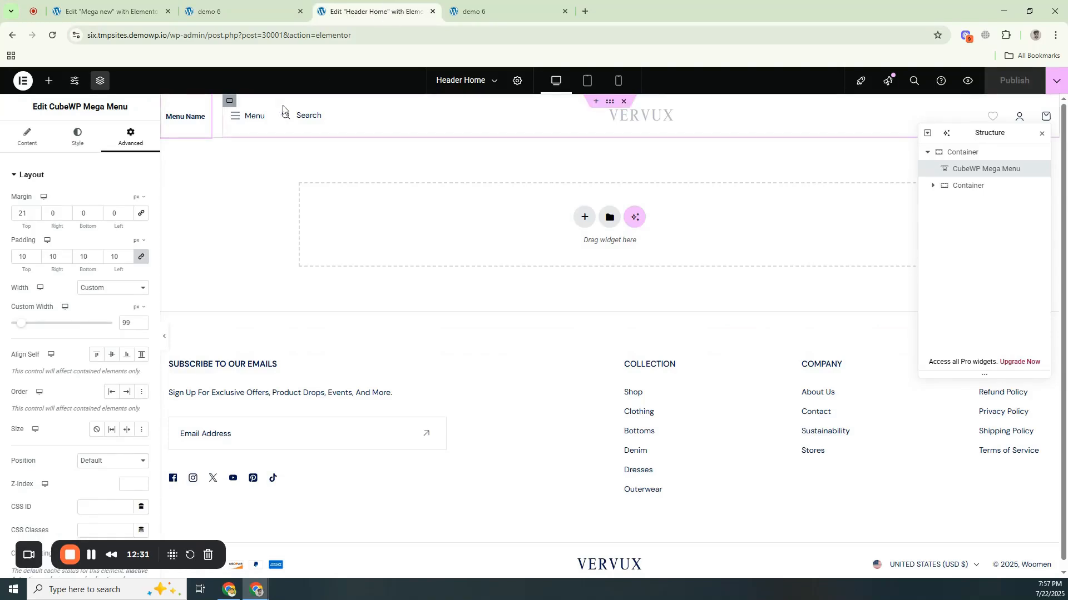
pyautogui.click(107, 11)
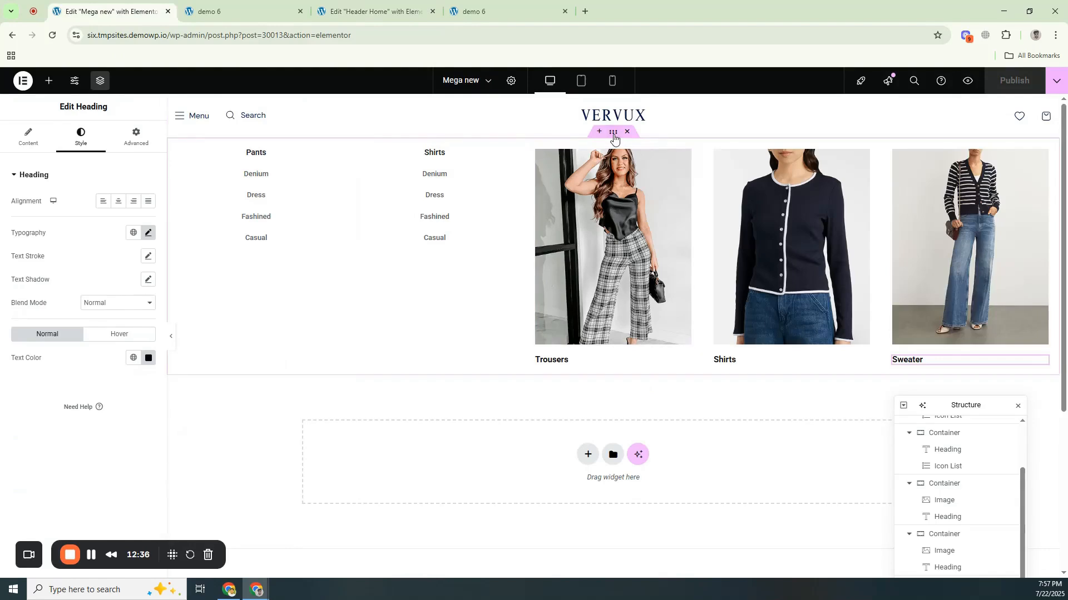
pyautogui.click(614, 133)
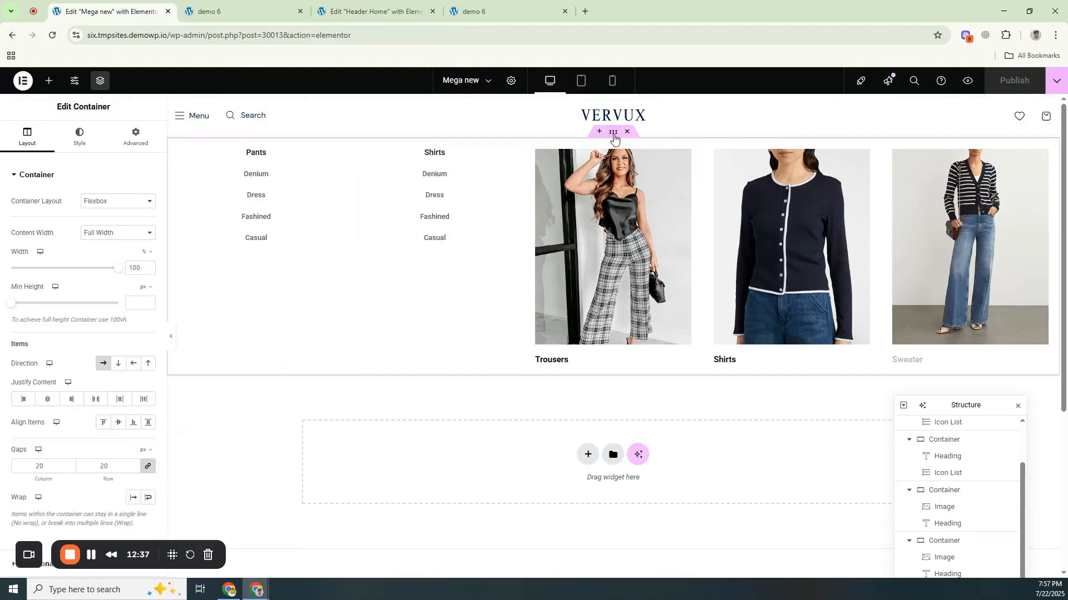
pyautogui.click(73, 143)
pyautogui.click(104, 225)
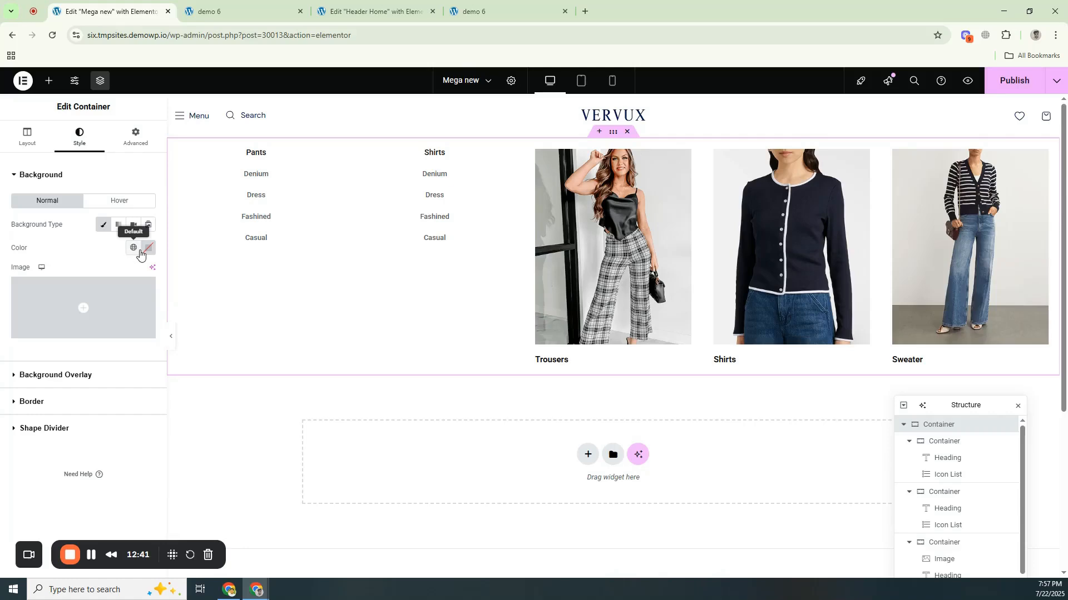
pyautogui.click(142, 250)
pyautogui.click(89, 304)
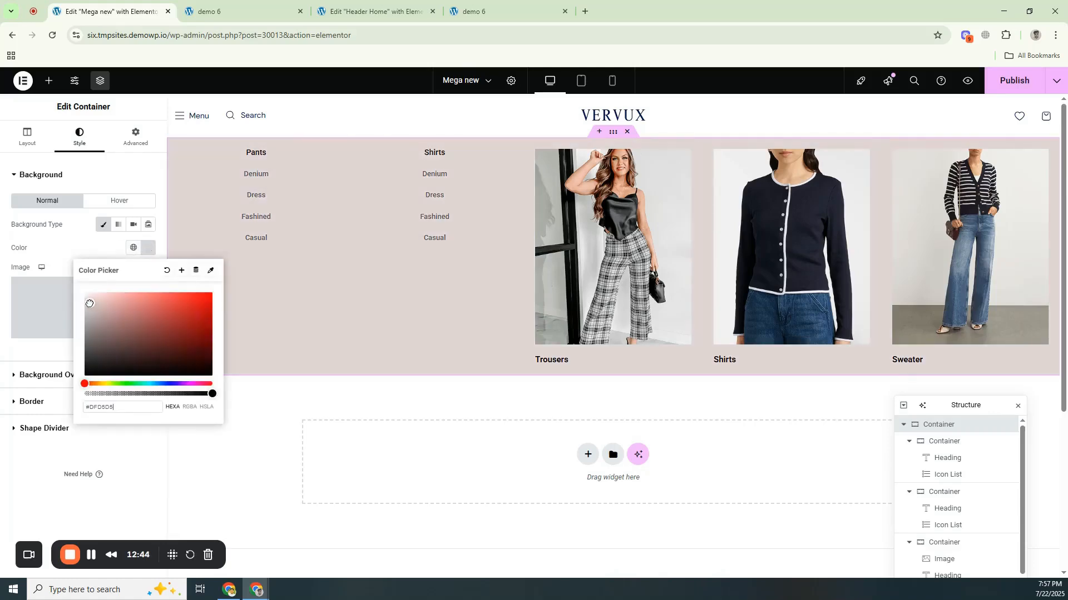
pyautogui.moveTo(86, 306); pyautogui.dragTo(83, 288)
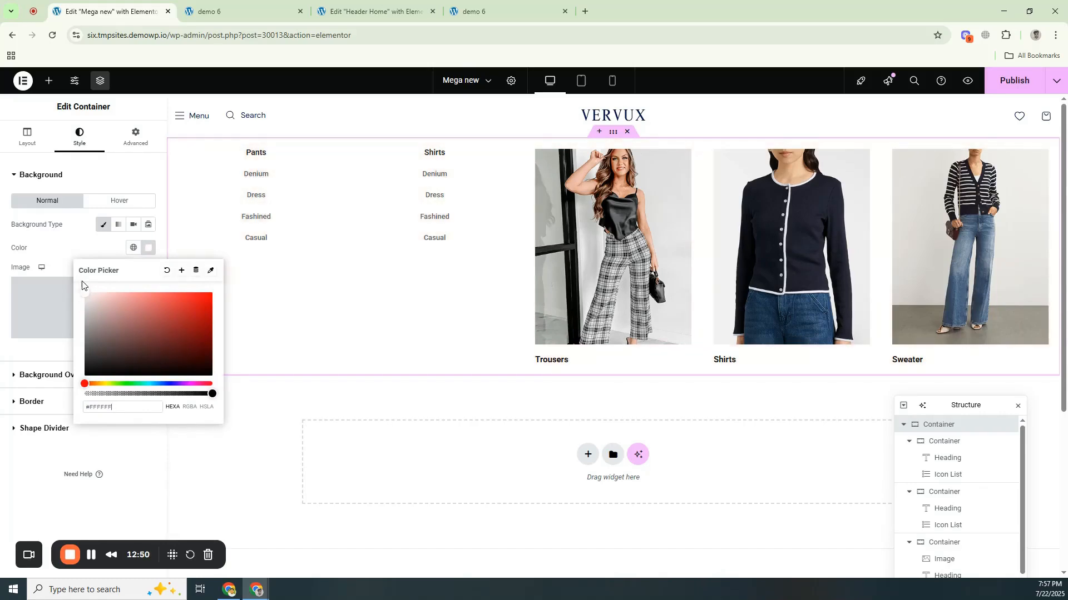
# Step: Publish the Mega new template and reload the store's front page to check the white background of the mega menu dropdown
pyautogui.click(1003, 82)
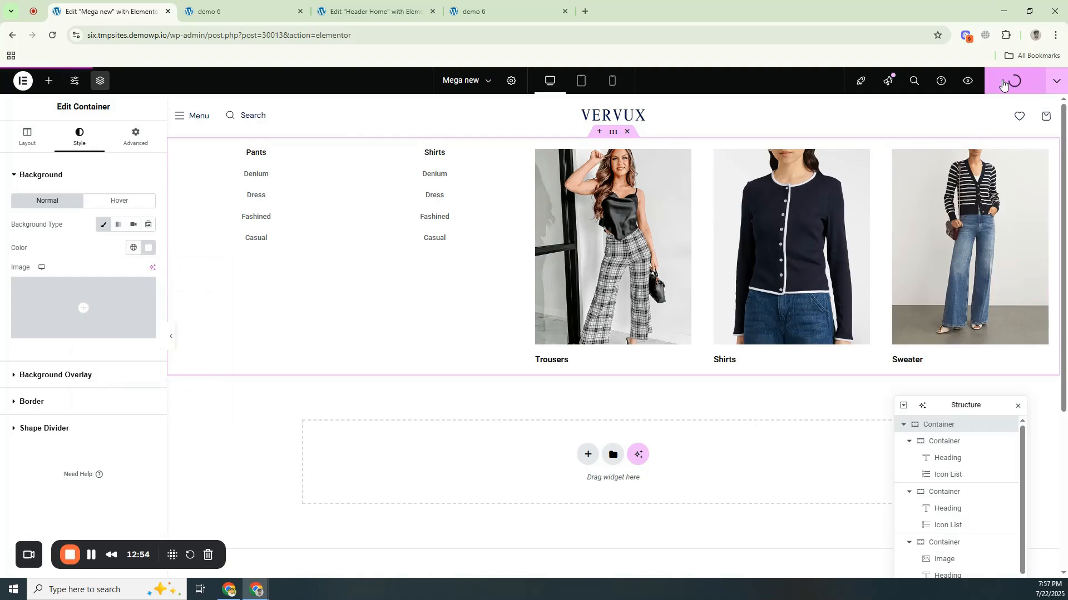
pyautogui.click(242, 4)
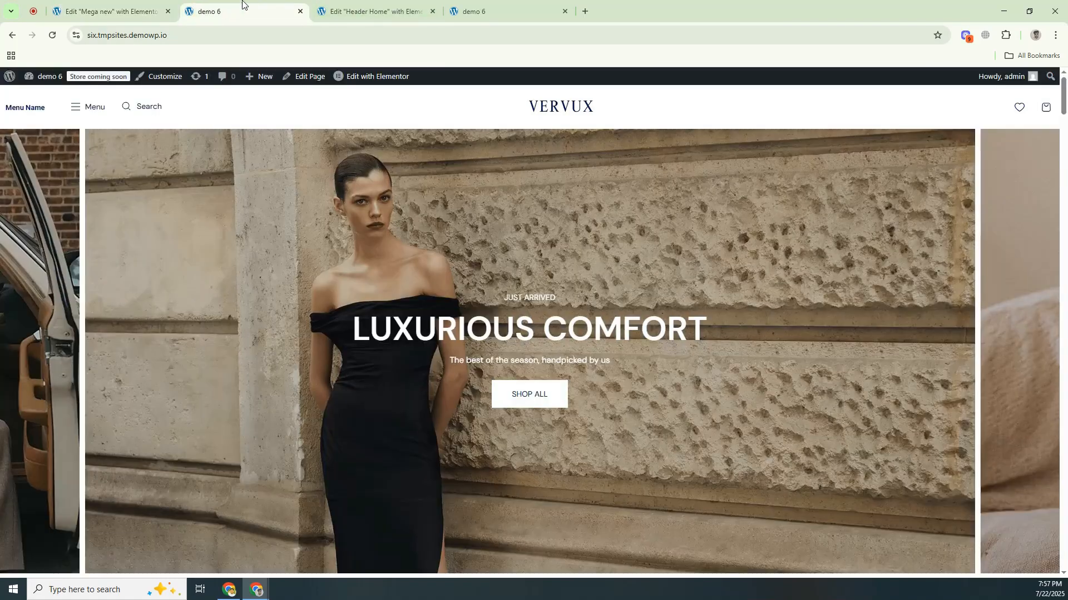
pyautogui.click(52, 36)
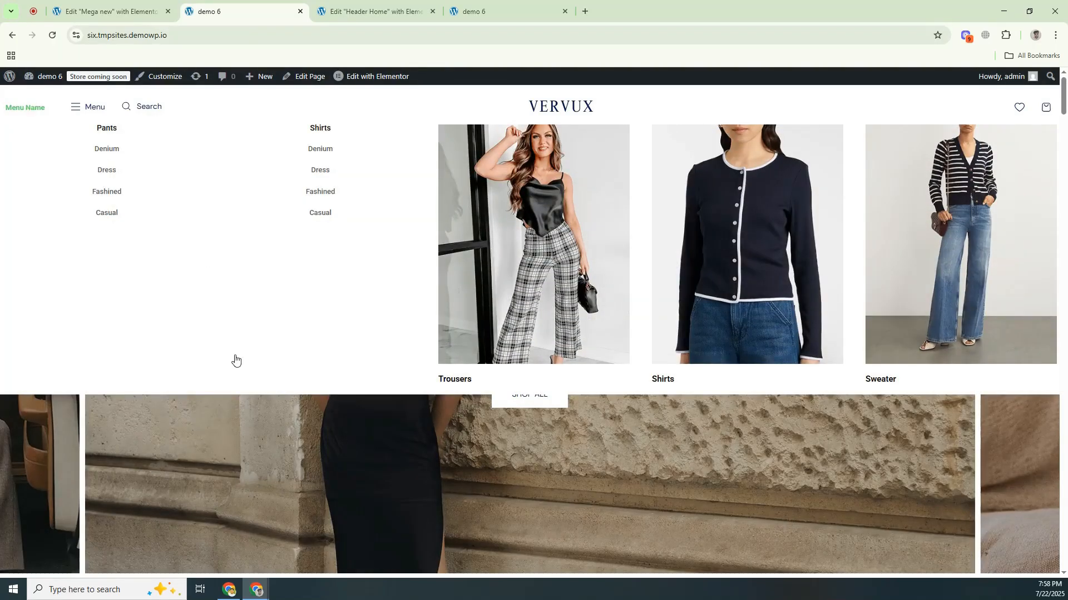
pyautogui.scroll(-2, 139, 222)
pyautogui.moveTo(45, 77)
pyautogui.scroll(2, 54, 117)
pyautogui.click(111, 191)
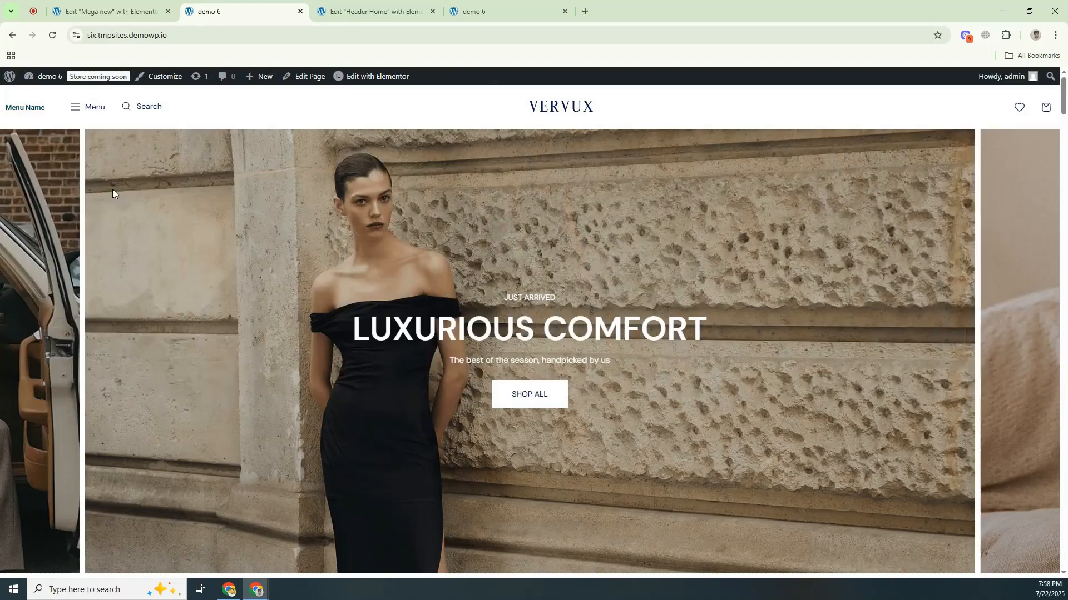
# Step: In the Mega new template, give the Denium item under Pants a dynamic Custom Link to the homepage with the extra URL "home"
pyautogui.click(119, 11)
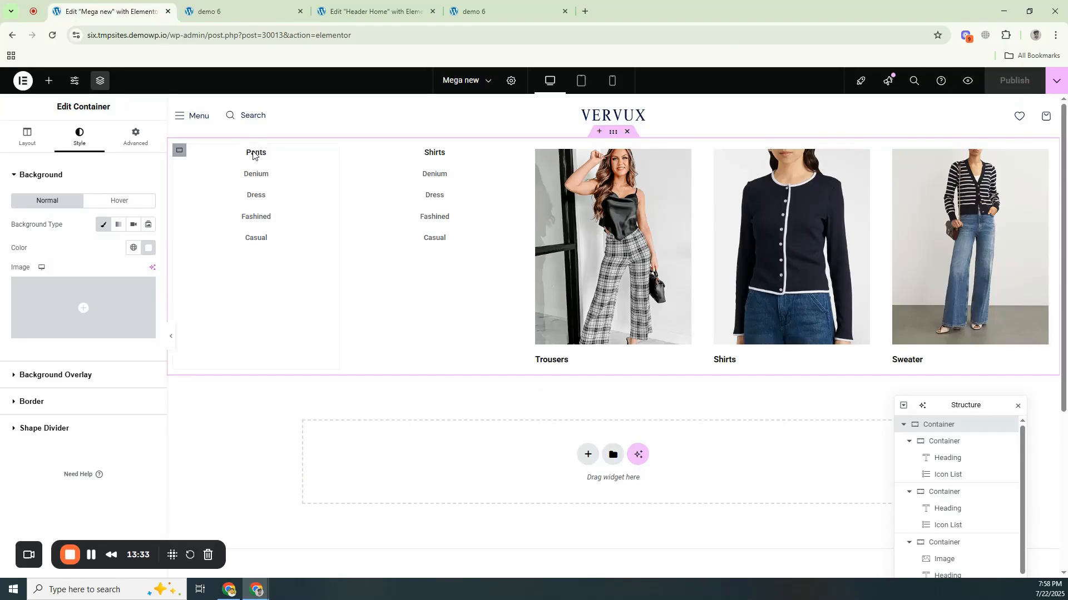
pyautogui.click(252, 183)
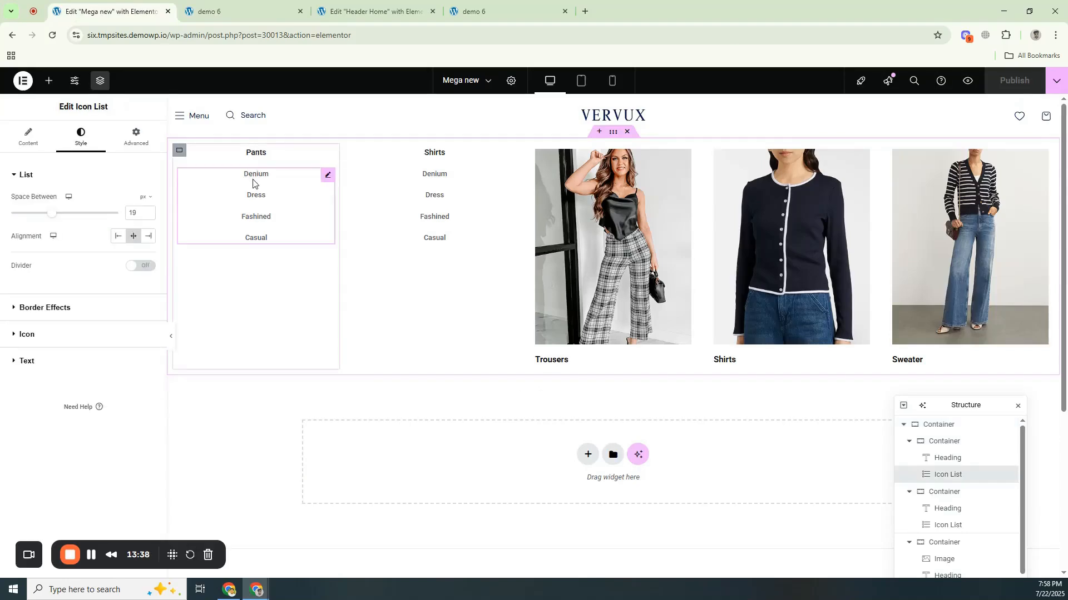
pyautogui.click(28, 136)
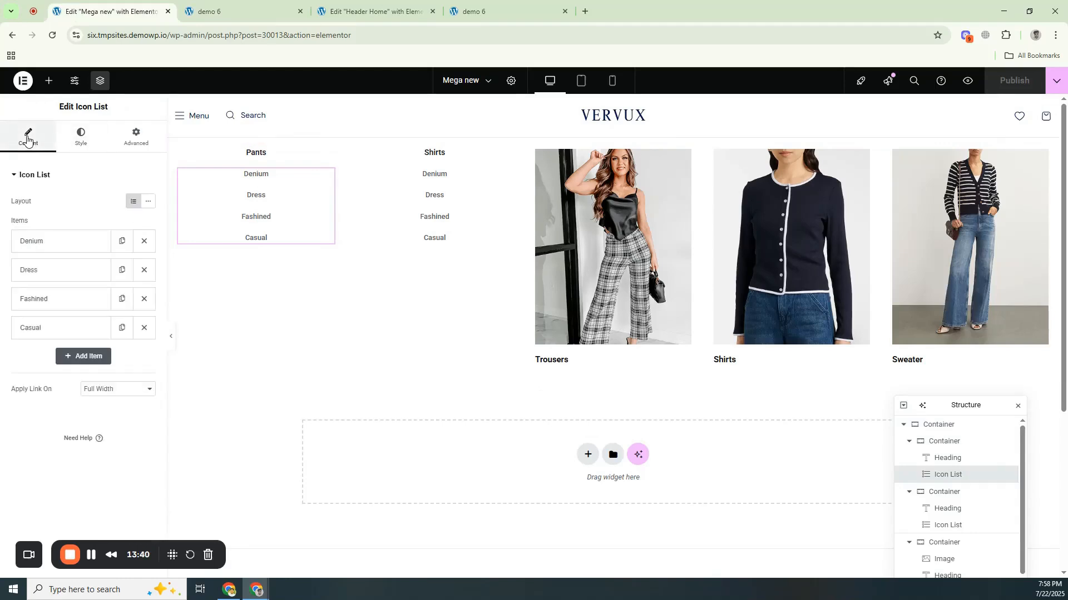
pyautogui.click(47, 243)
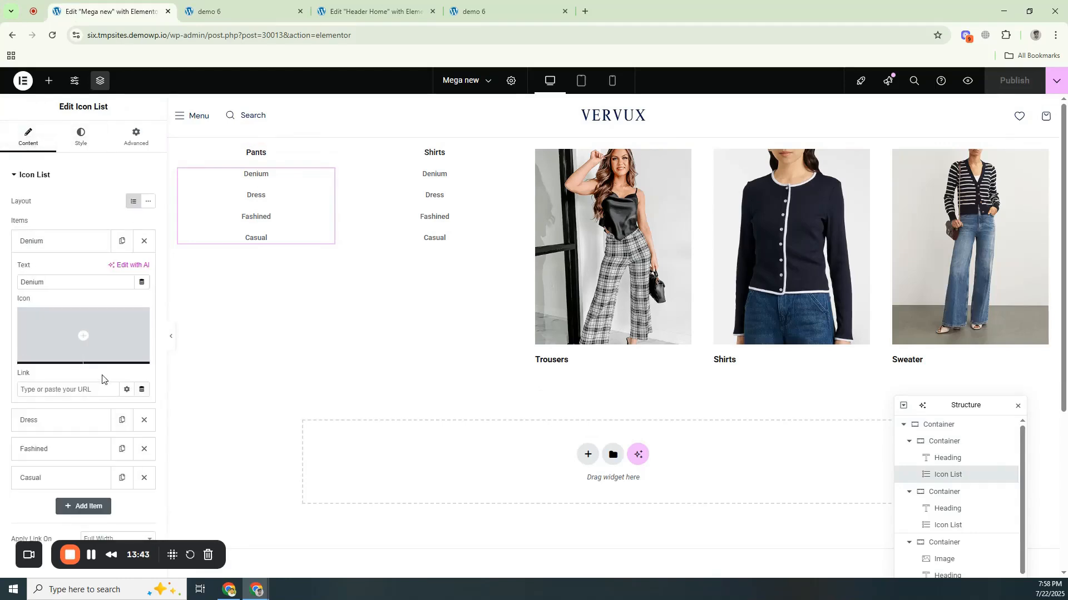
pyautogui.click(92, 390)
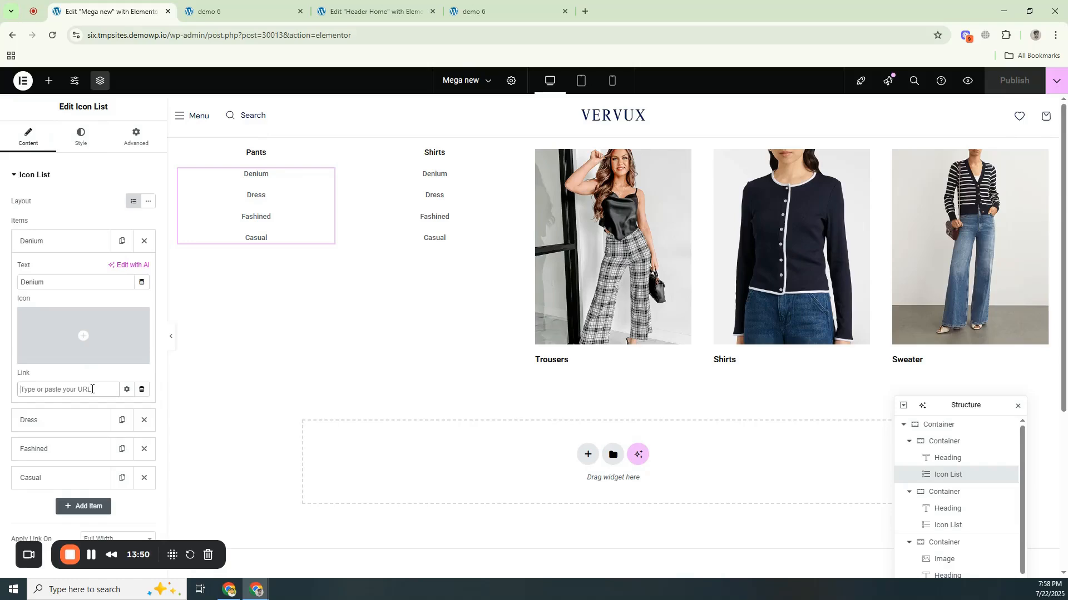
pyautogui.click(143, 392)
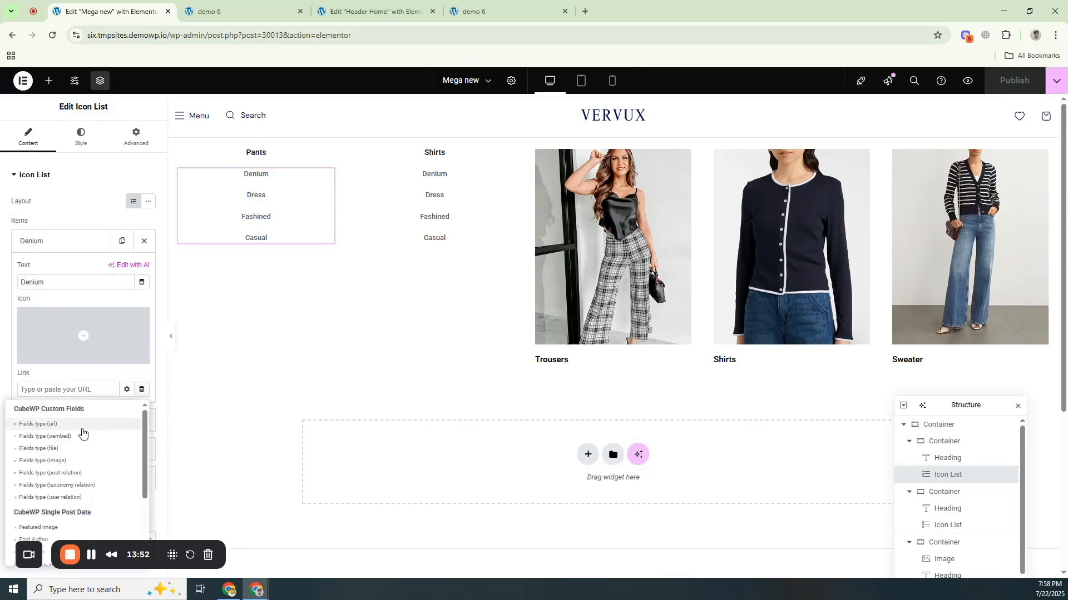
pyautogui.scroll(-3, 70, 434)
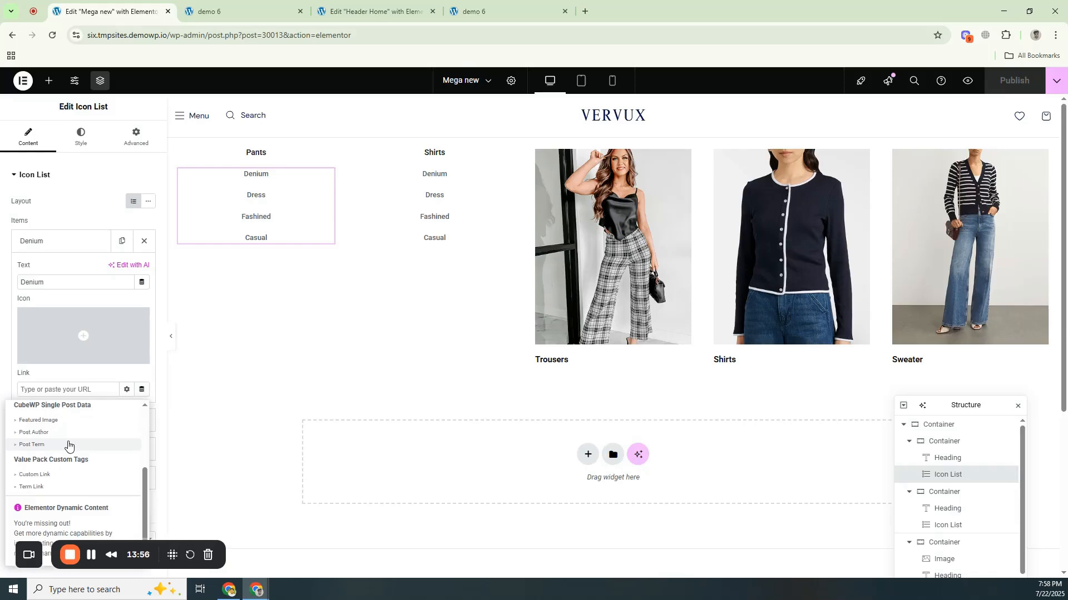
pyautogui.click(44, 474)
pyautogui.click(105, 459)
pyautogui.write('home')
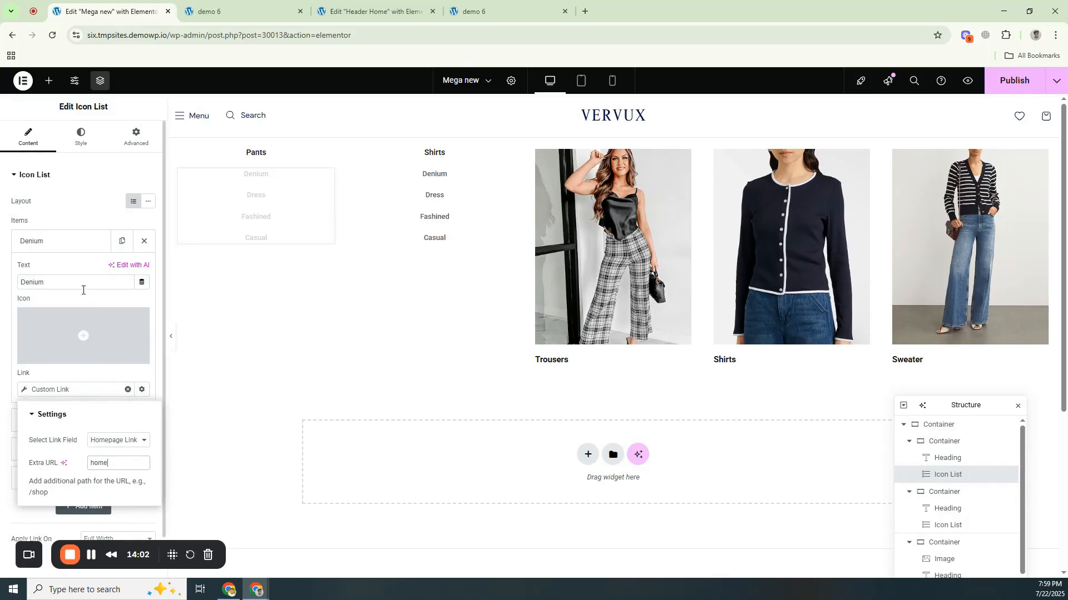
pyautogui.click(73, 300)
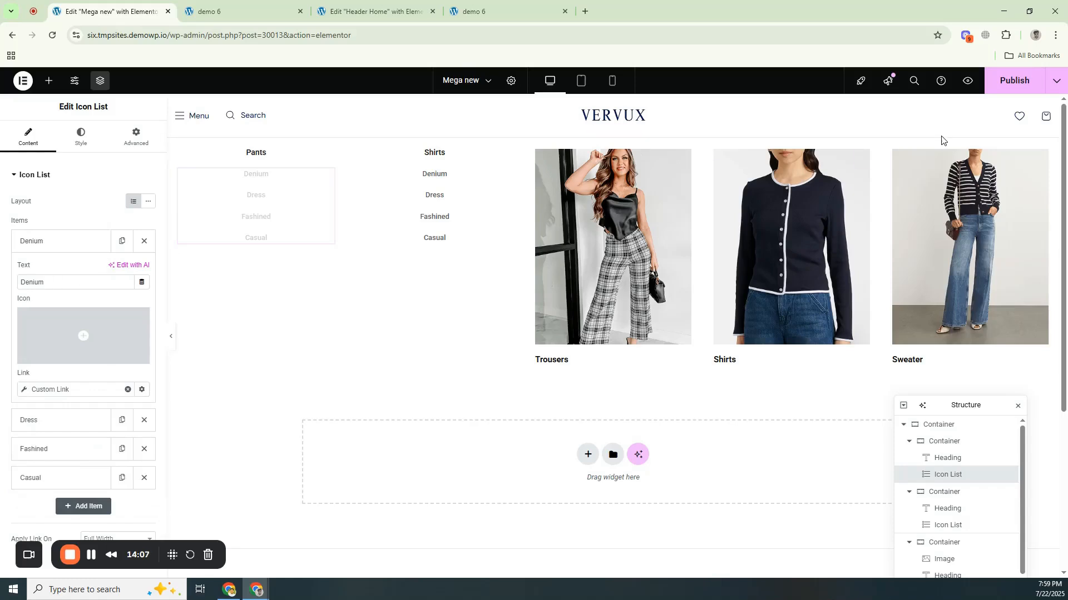
# Step: Publish the template with the linked Denium item and reload the store's front page
pyautogui.click(1017, 83)
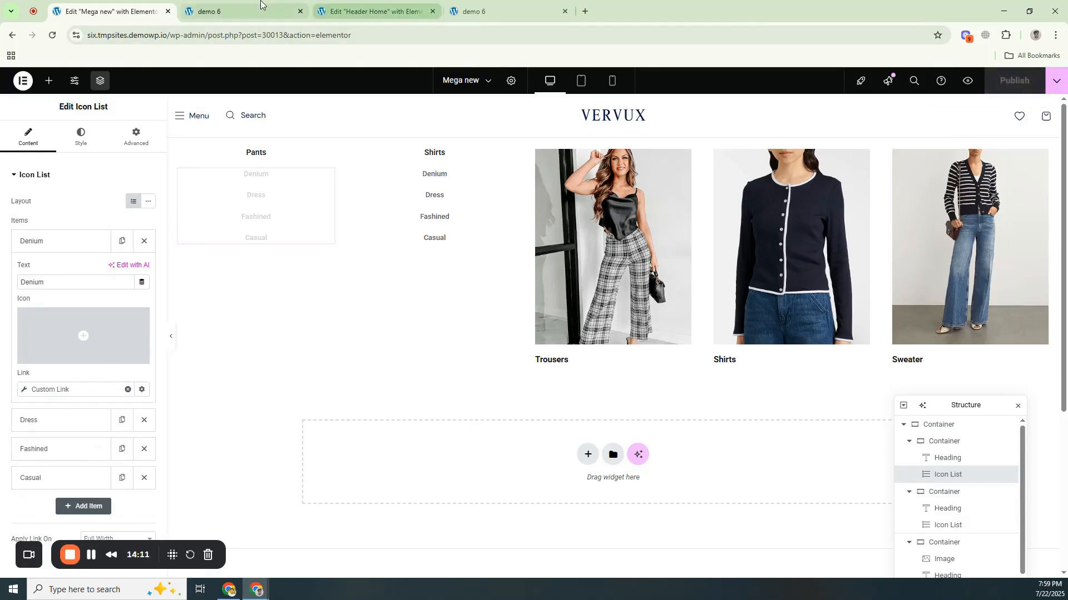
pyautogui.click(235, 3)
pyautogui.click(50, 38)
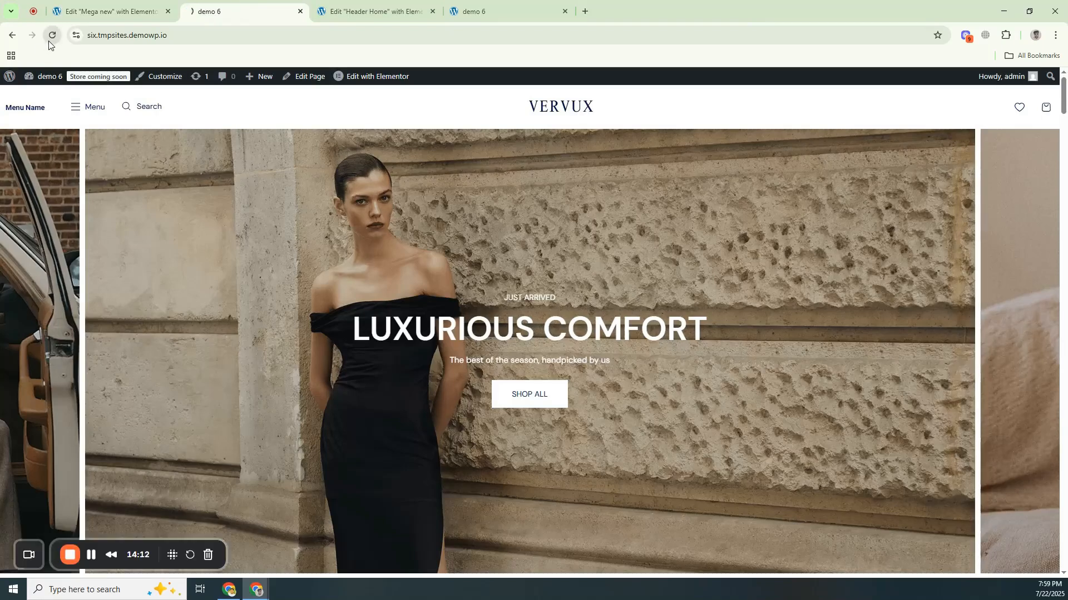